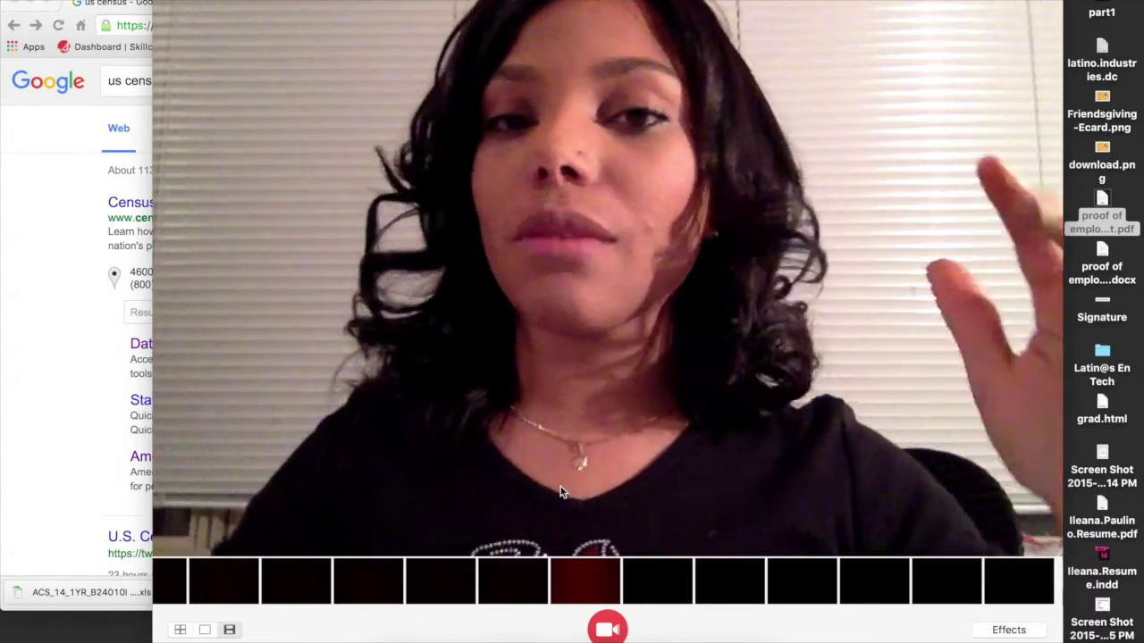
Move the shrunken webcam window aside, start recording, and open the American FactFinder result
left_click(94, 308)
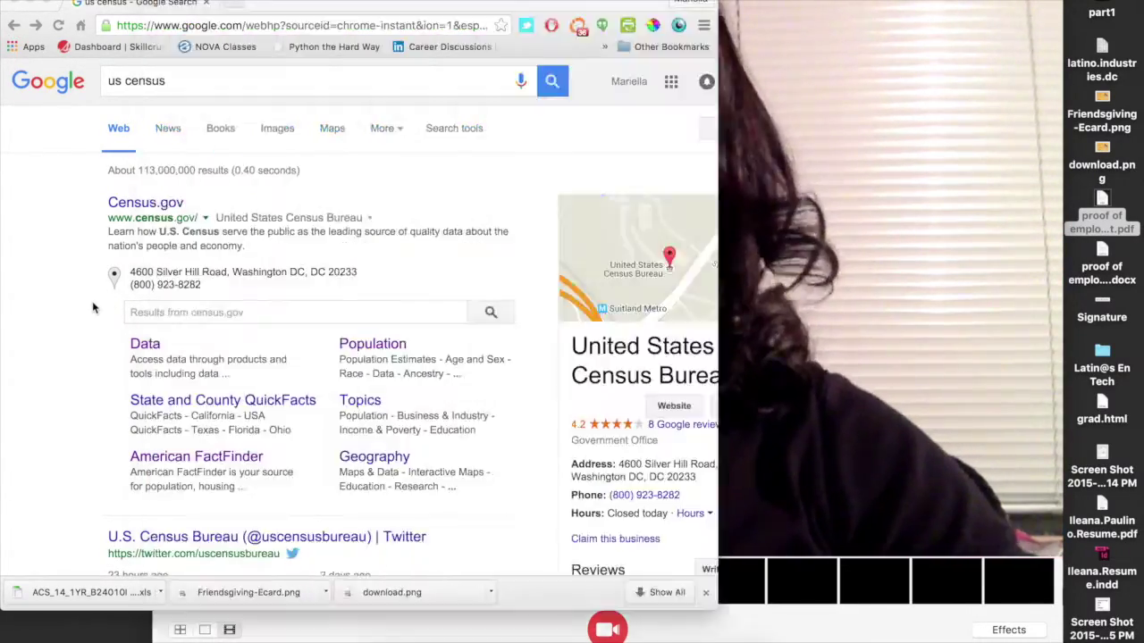
left_click(740, 238)
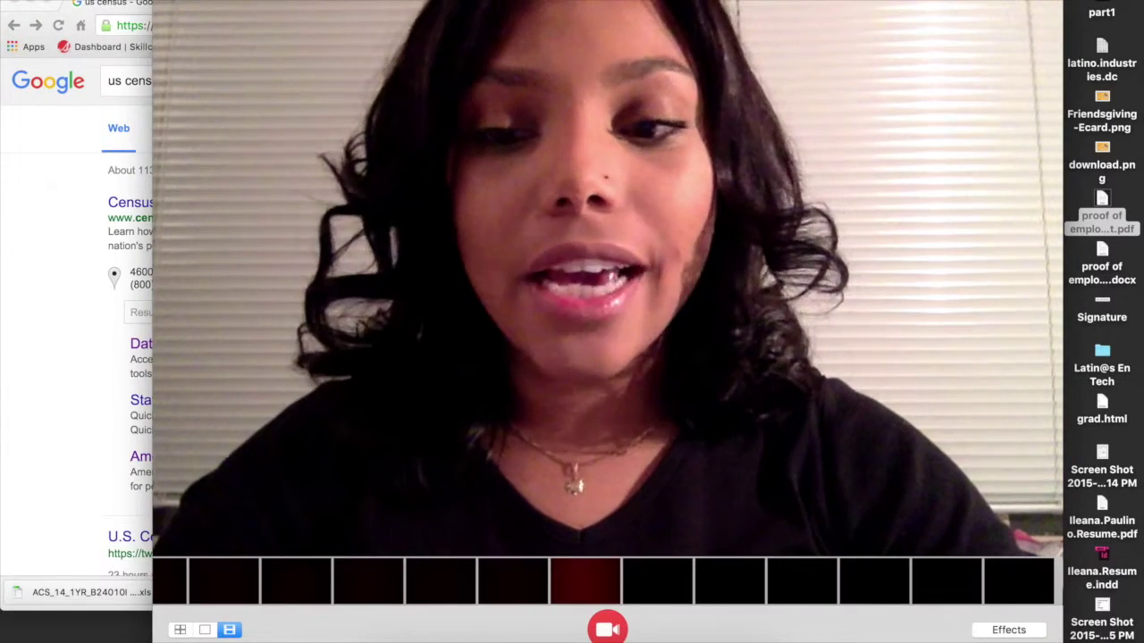
double_click(680, 4)
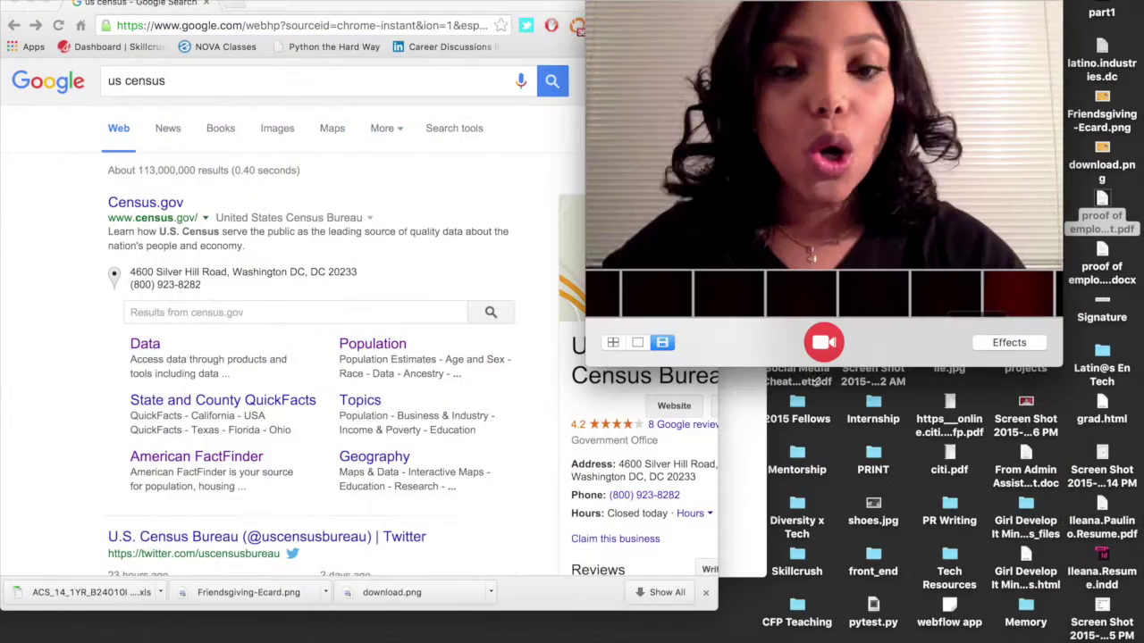
left_click_drag(679, 4, 807, 4)
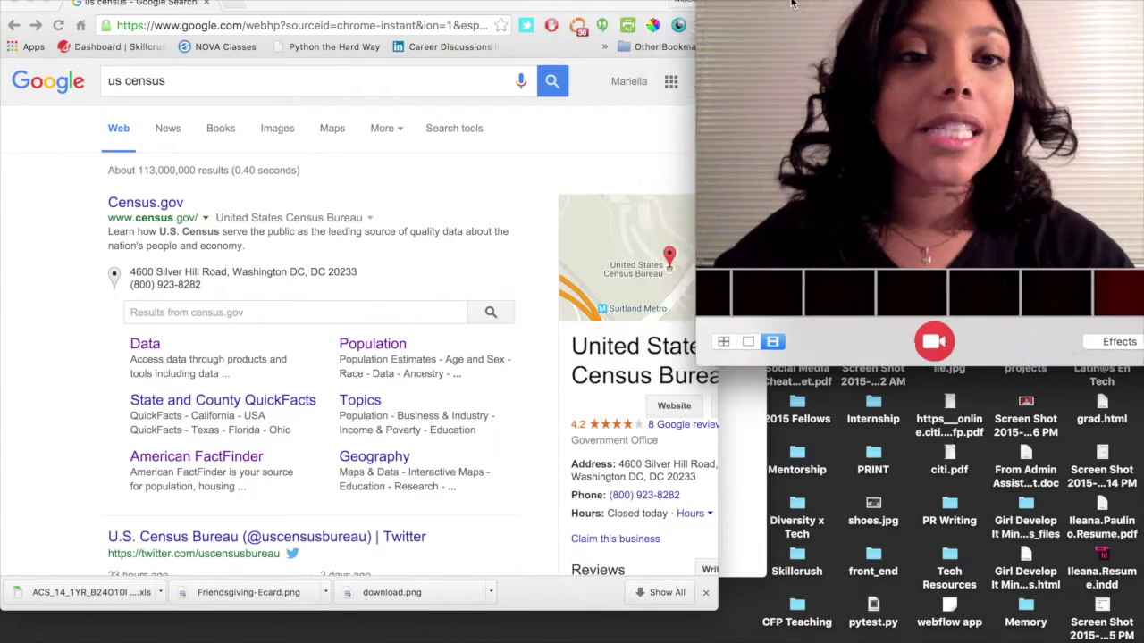
left_click(950, 347)
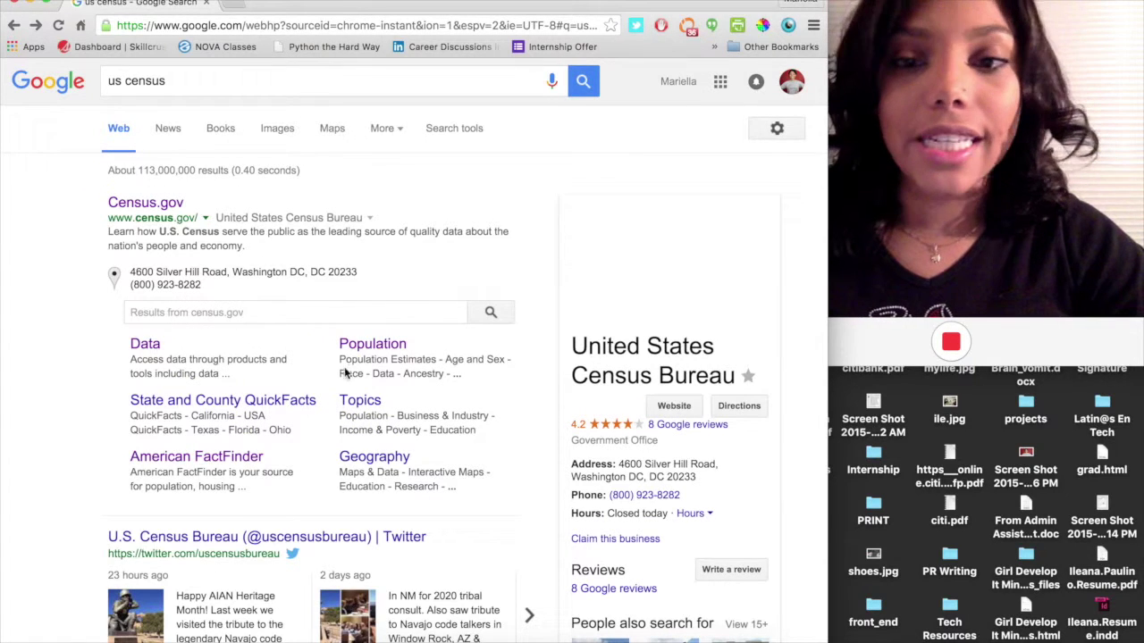
left_click(208, 466)
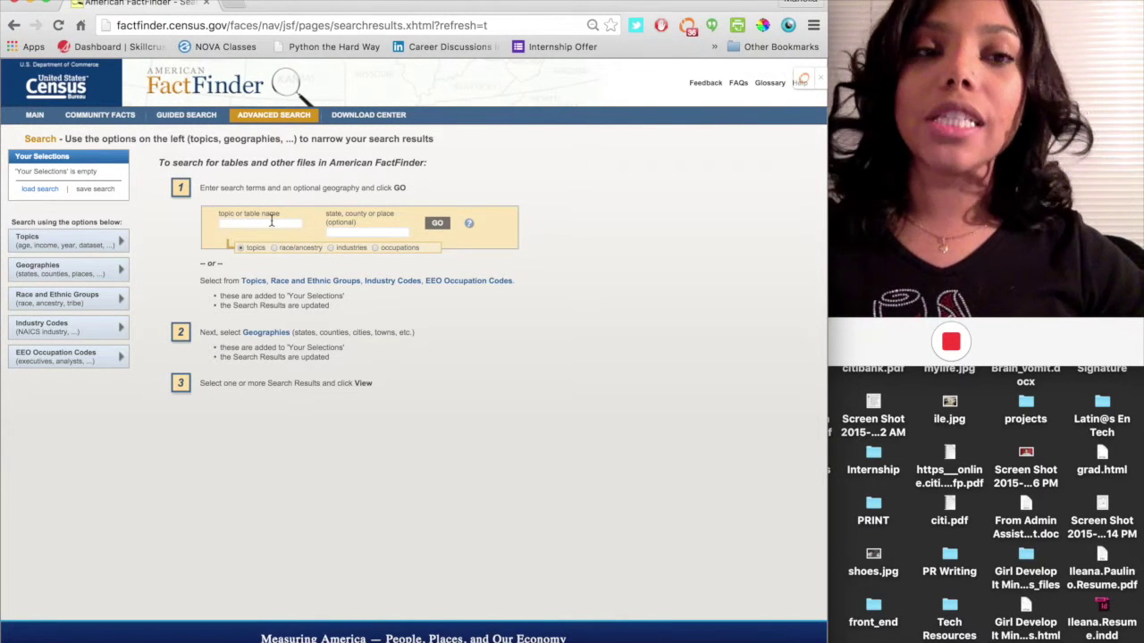
Start an Advanced Search and bring up the Geographies selection dialog
left_click(247, 222)
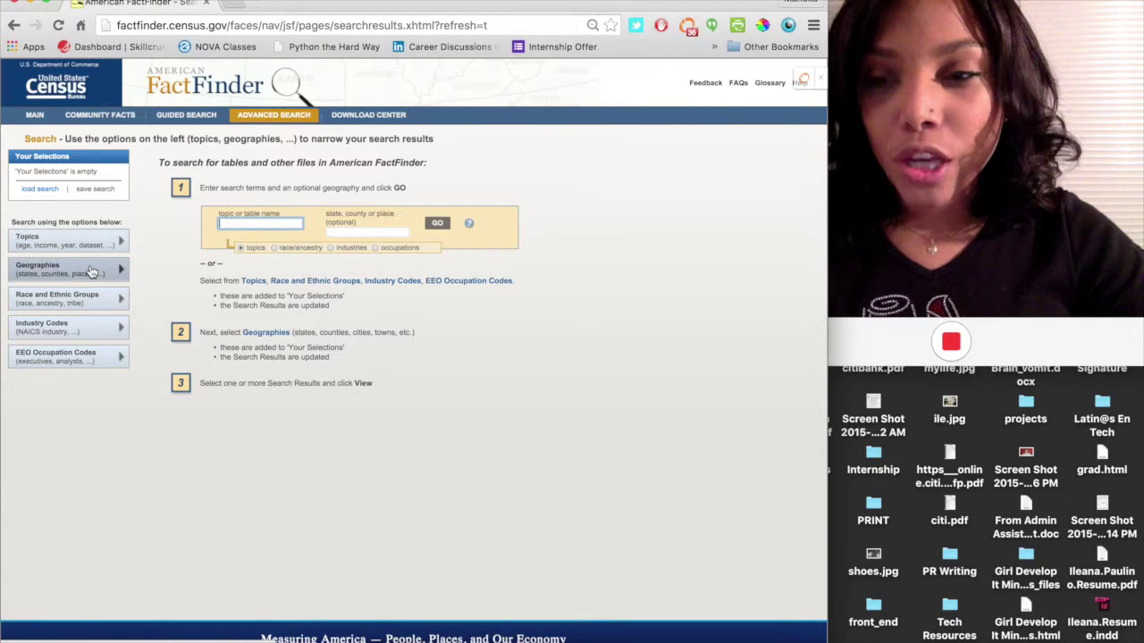
left_click(87, 268)
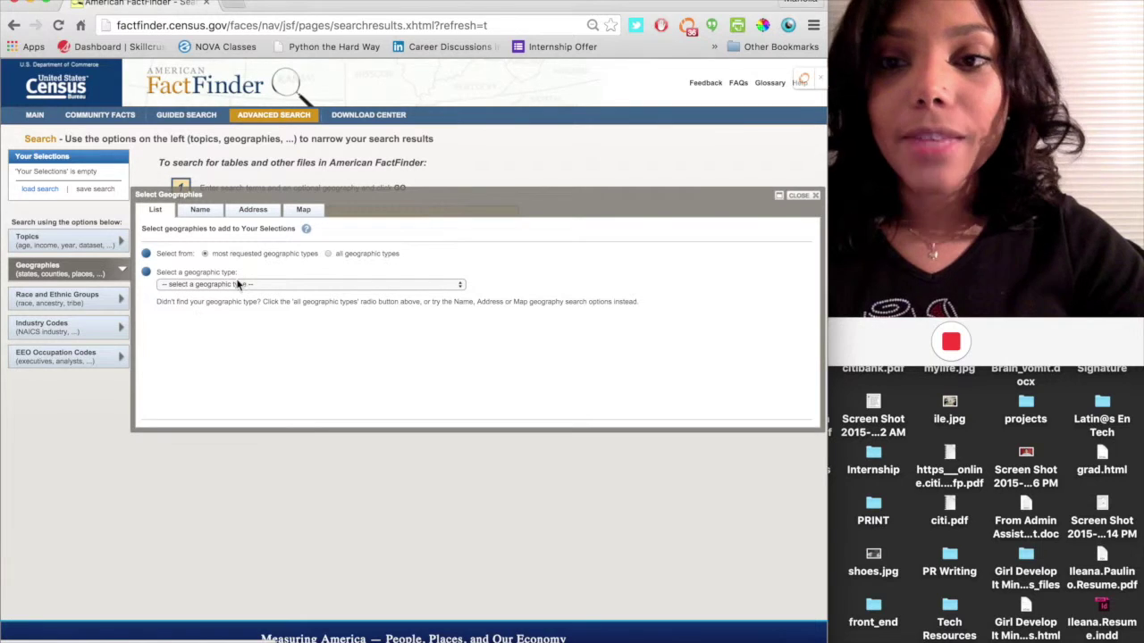
Add District of Columbia (State - 040) to the geography selections, leaving 44,764 tables
left_click(239, 284)
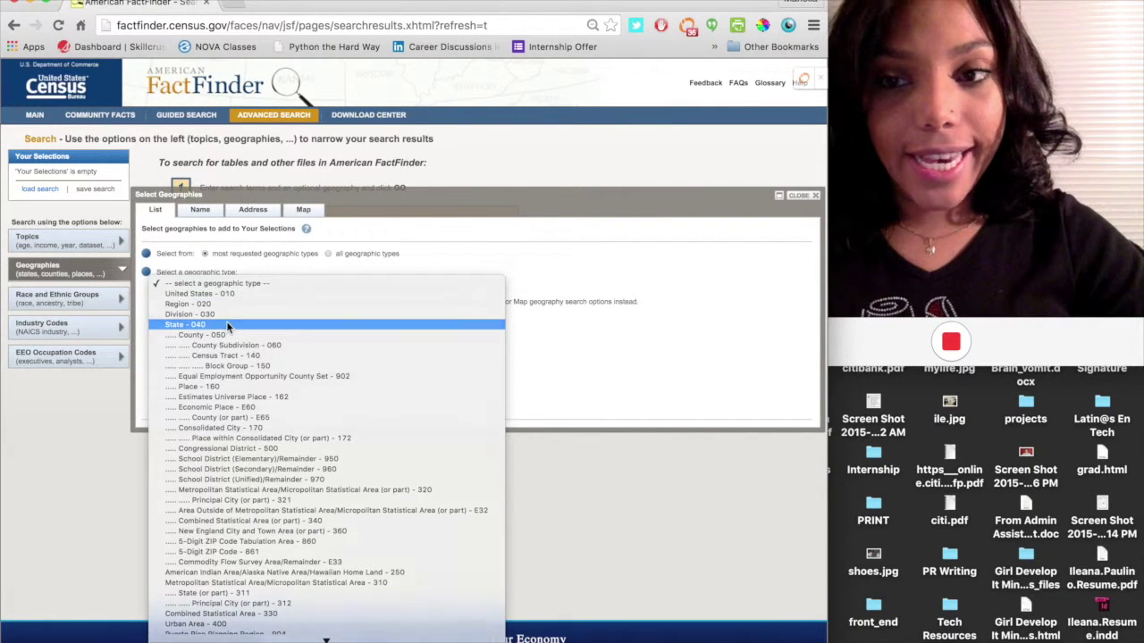
left_click(226, 325)
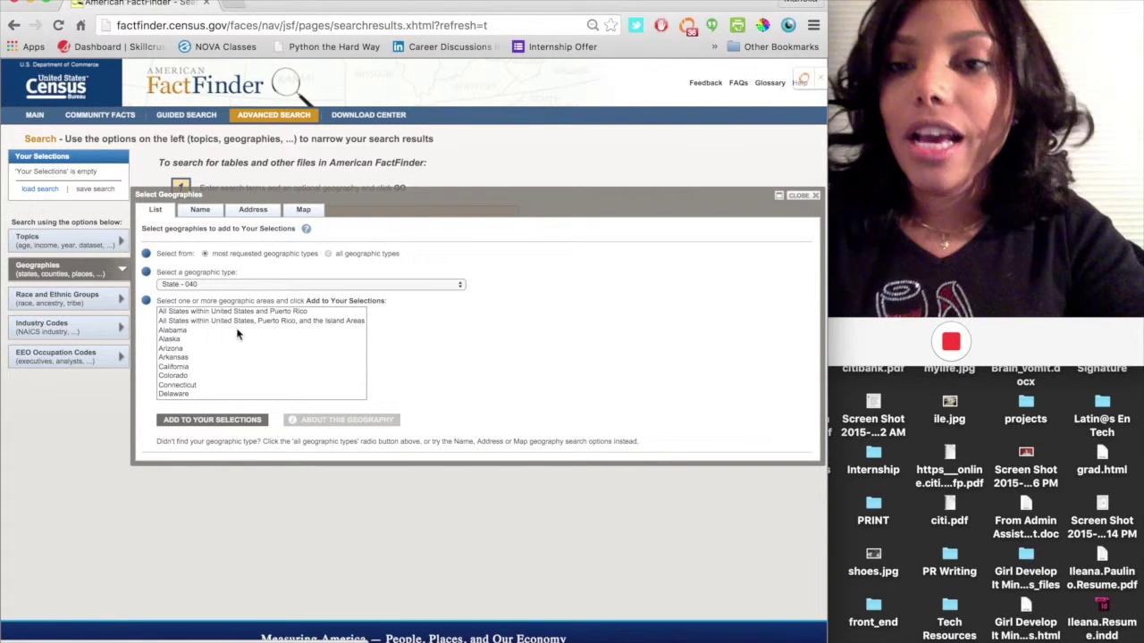
scroll(237, 340, "down", 3)
left_click(213, 361)
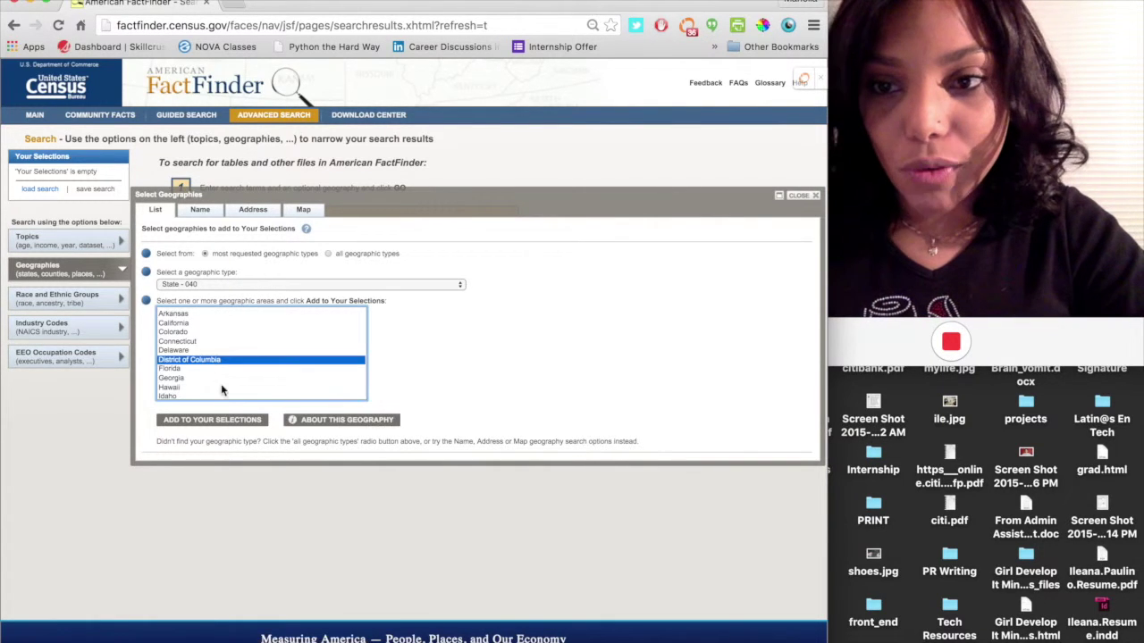
left_click(240, 425)
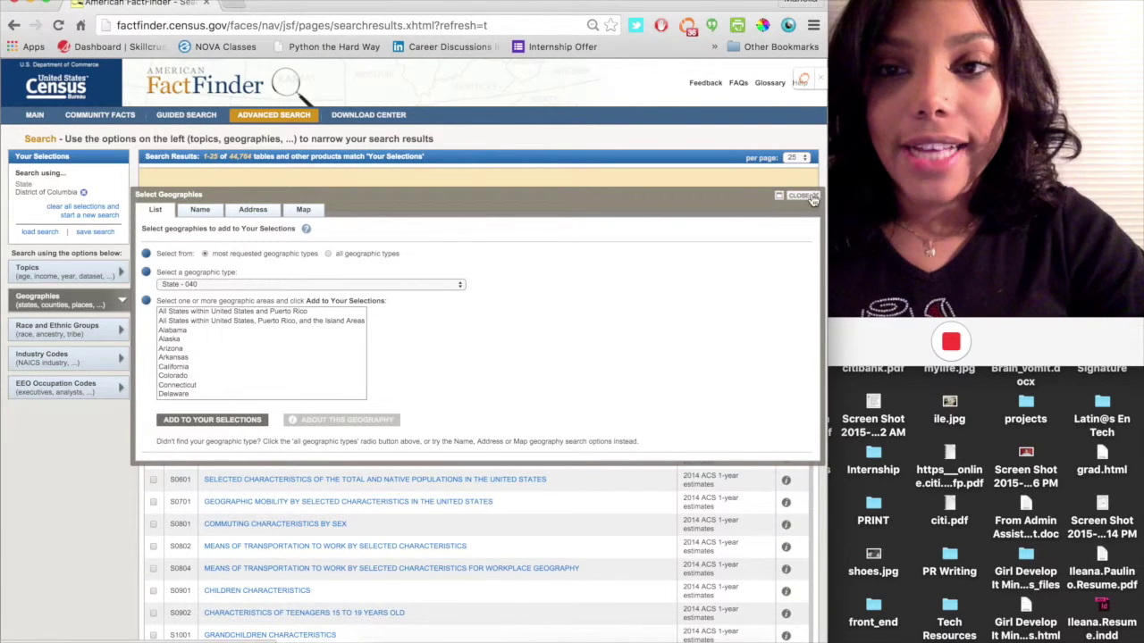
left_click(812, 198)
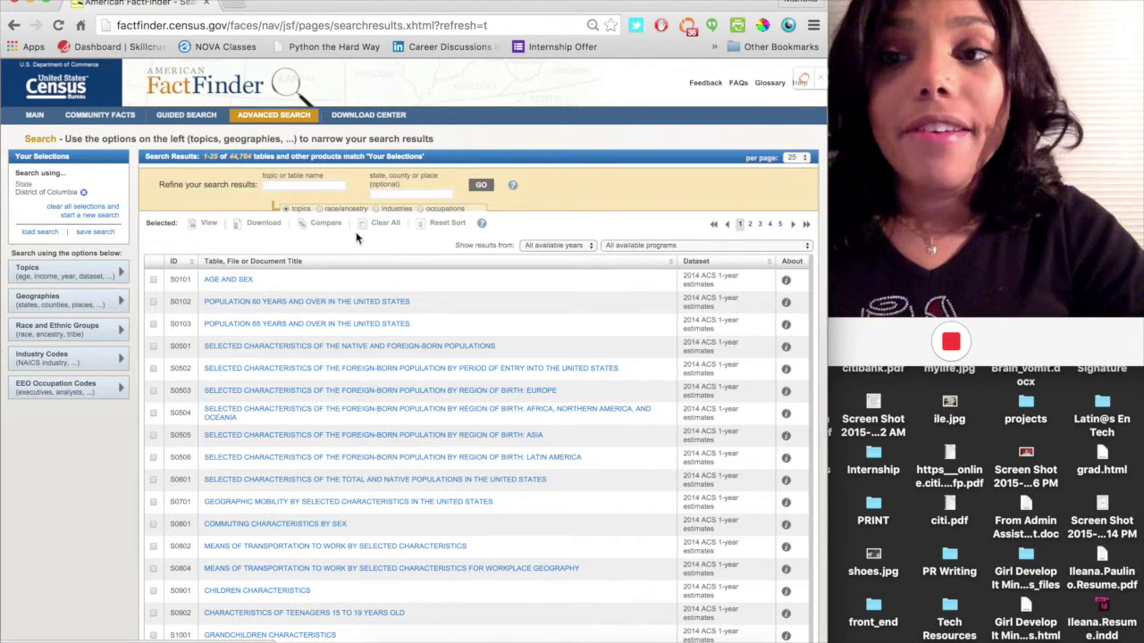
Add Hispanic or Latino from Race and Ethnic Groups, cutting matches to 1,764 tables
left_click(63, 330)
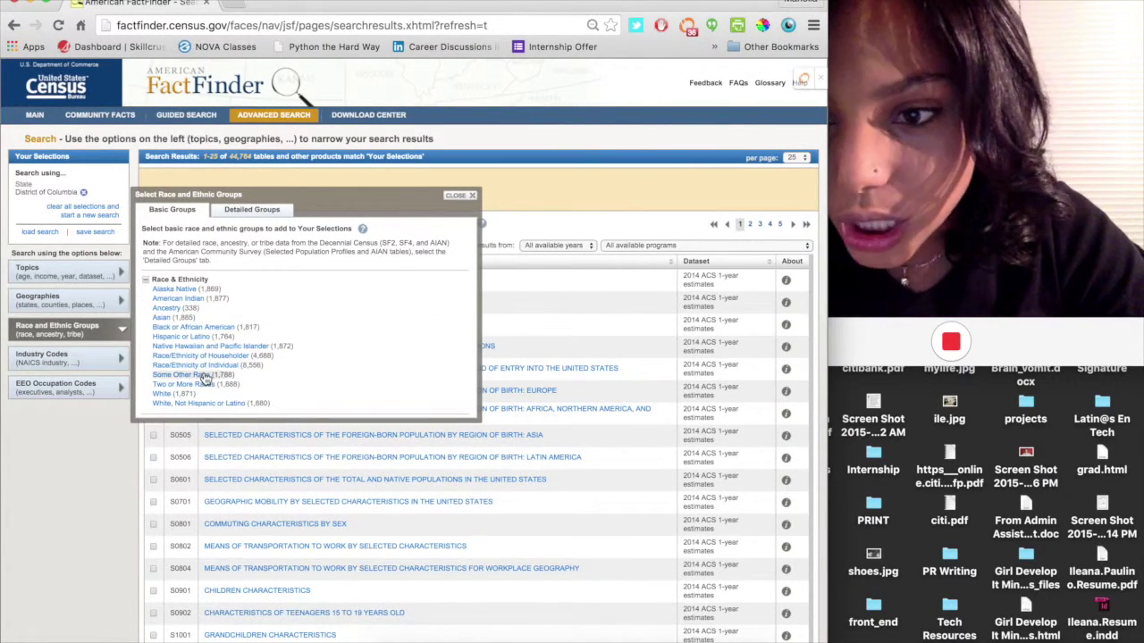
scroll(204, 379, "down", 1)
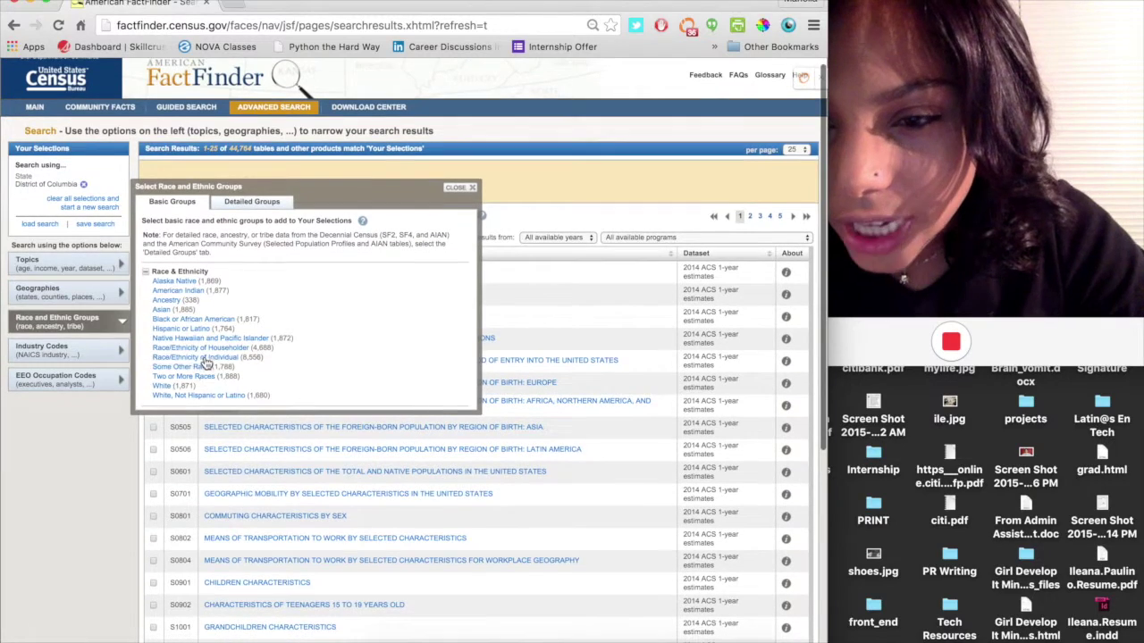
left_click(199, 329)
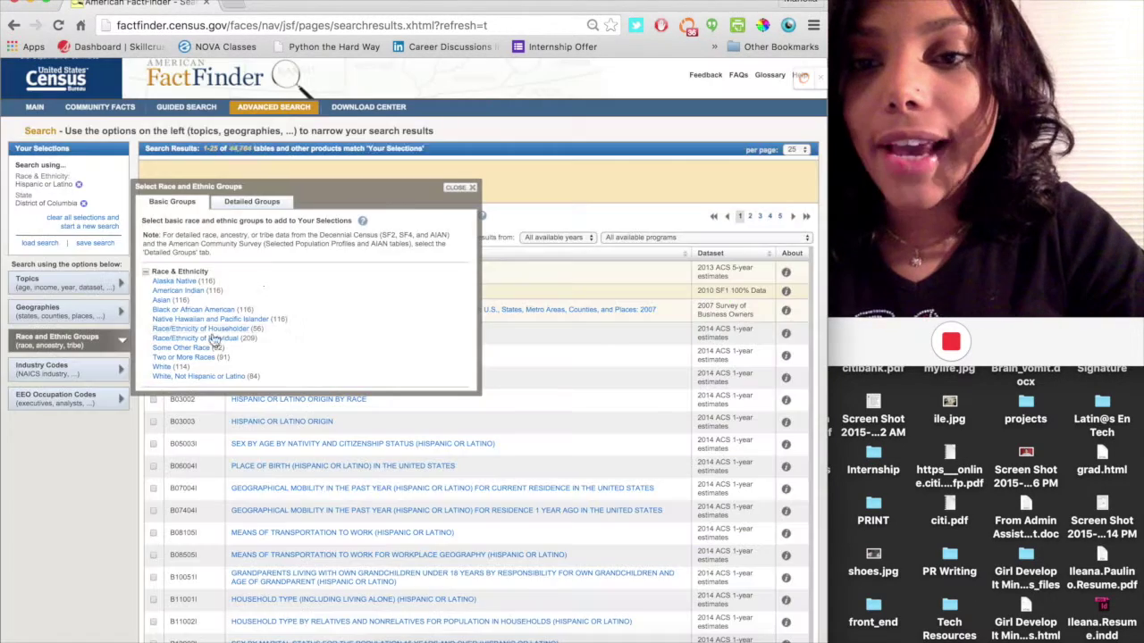
left_click(471, 187)
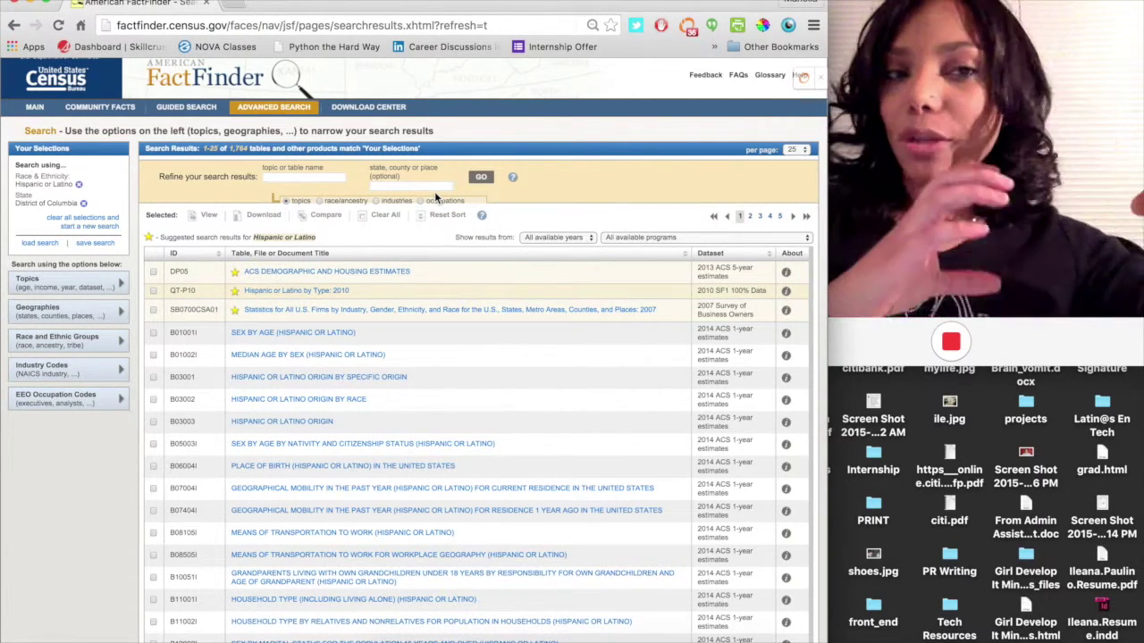
left_click(303, 178)
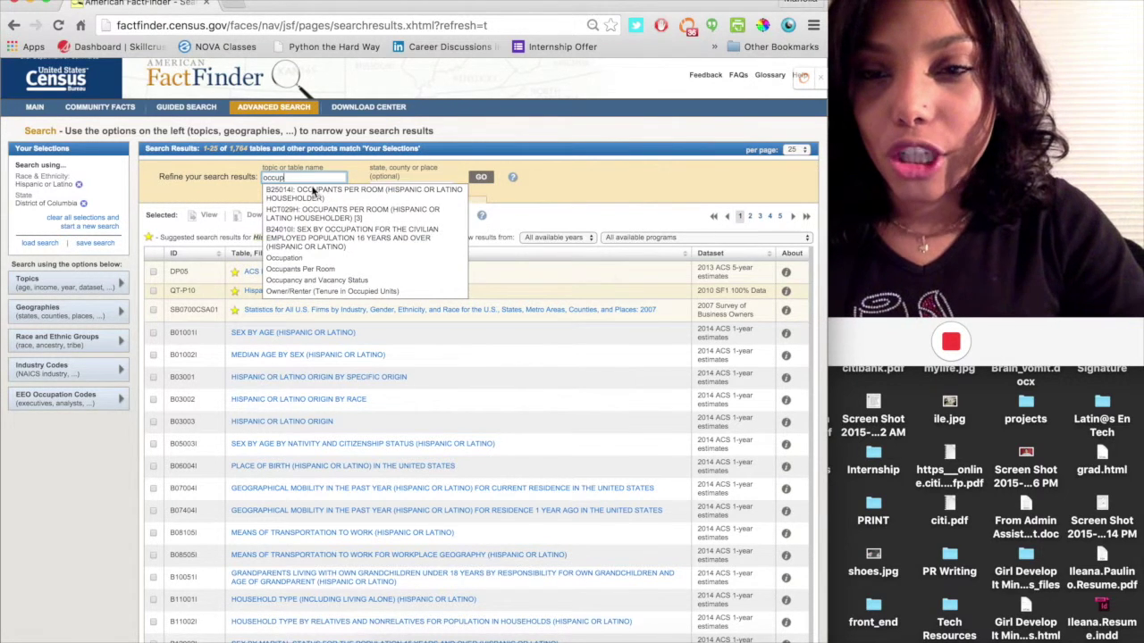
Filter by the Occupation topic and open the 2014 B24010I Sex by Occupation table
left_click(318, 256)
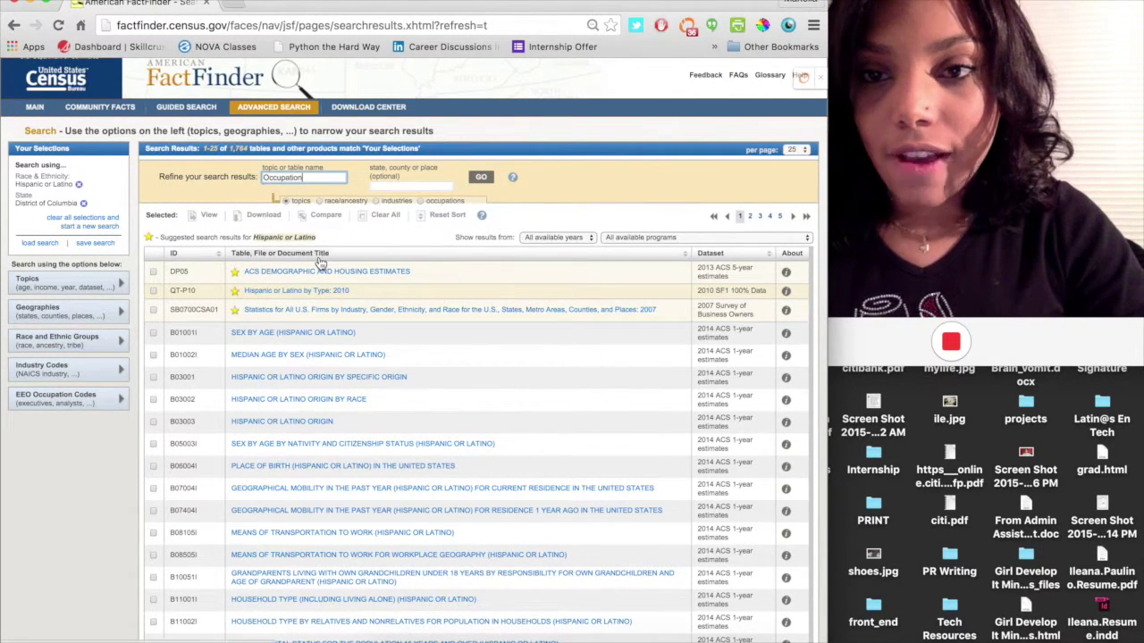
left_click(481, 179)
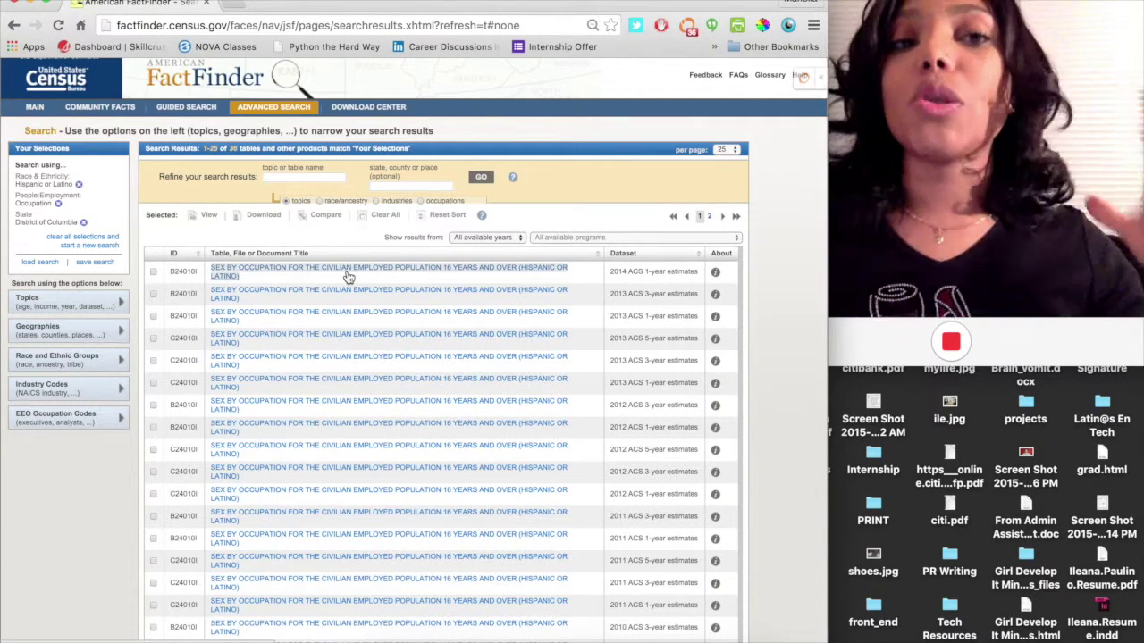
left_click(348, 277)
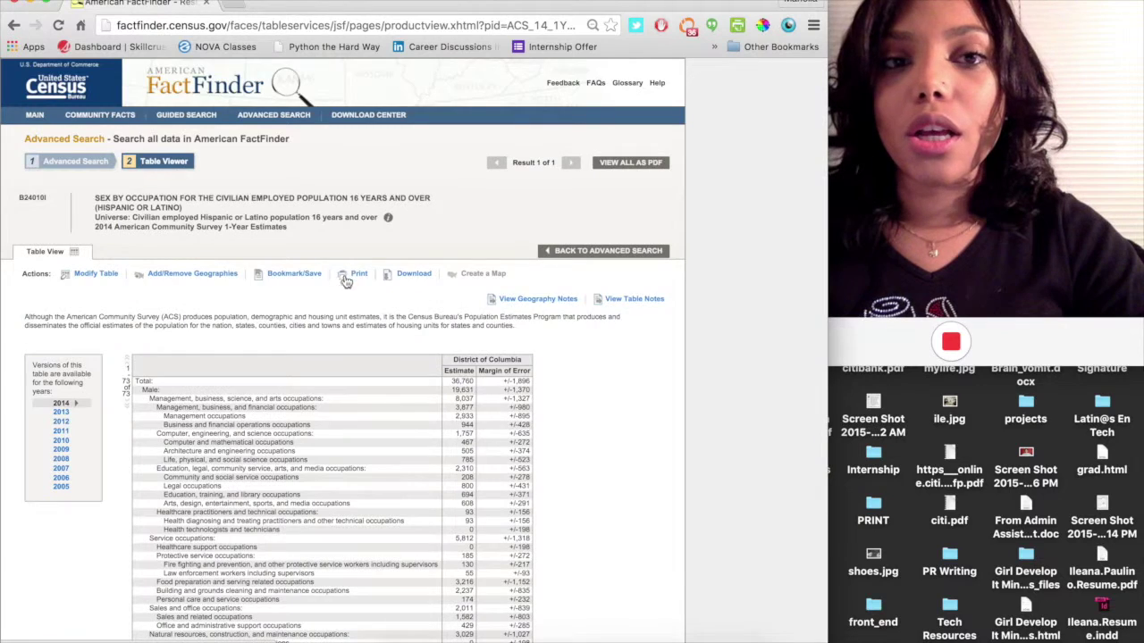
Download table B24010I as a Microsoft Excel (.xls) file
scroll(345, 277, "down", 5)
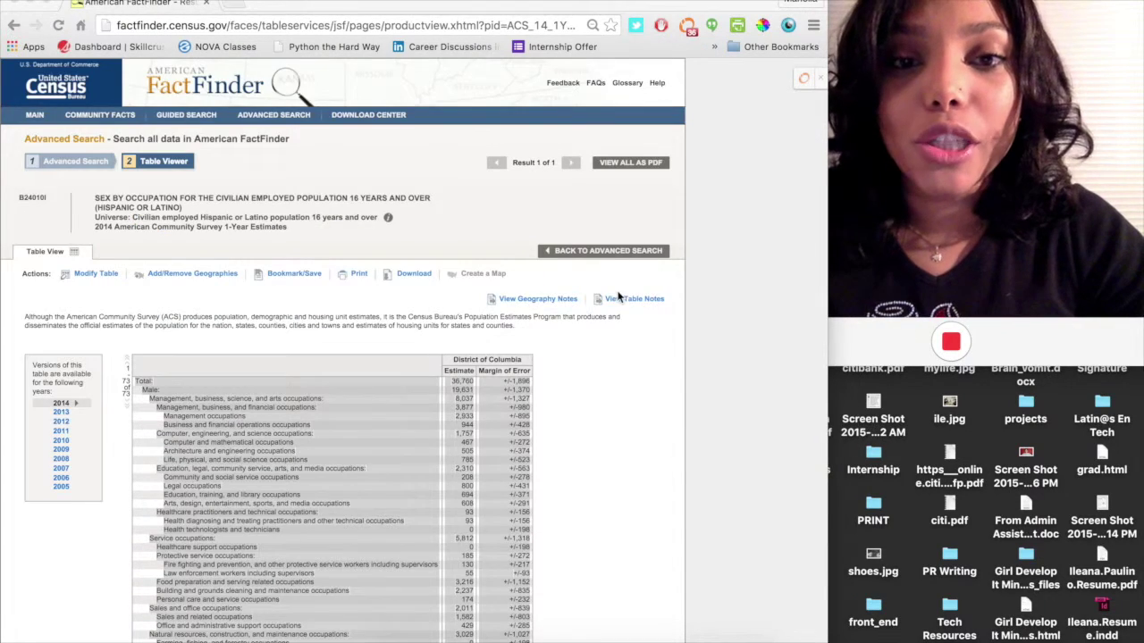
left_click(424, 280)
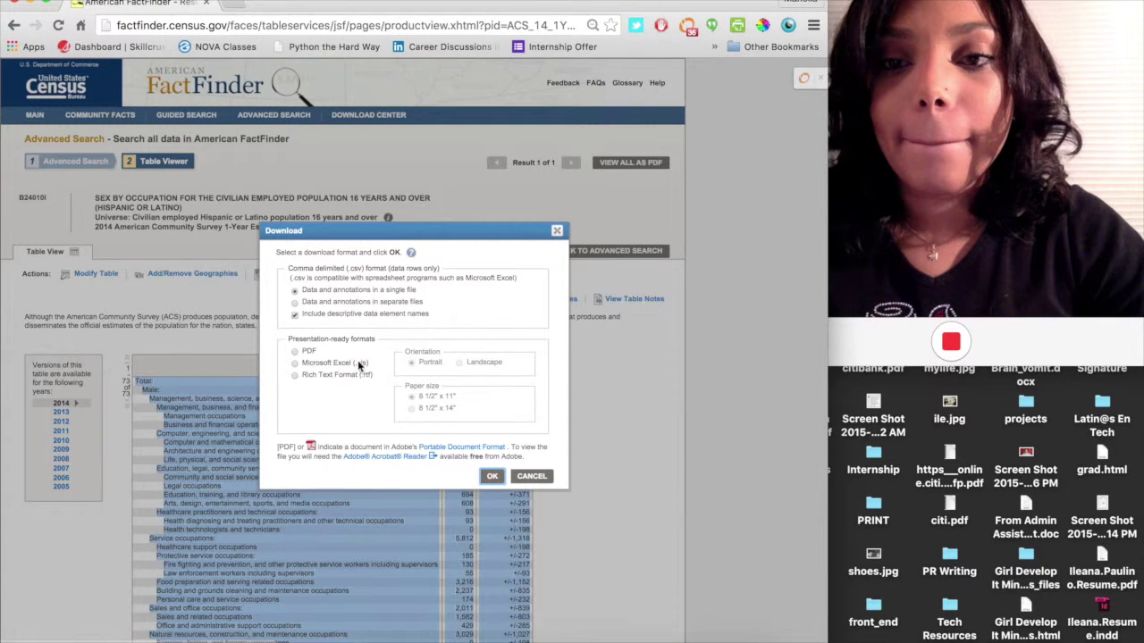
left_click(314, 366)
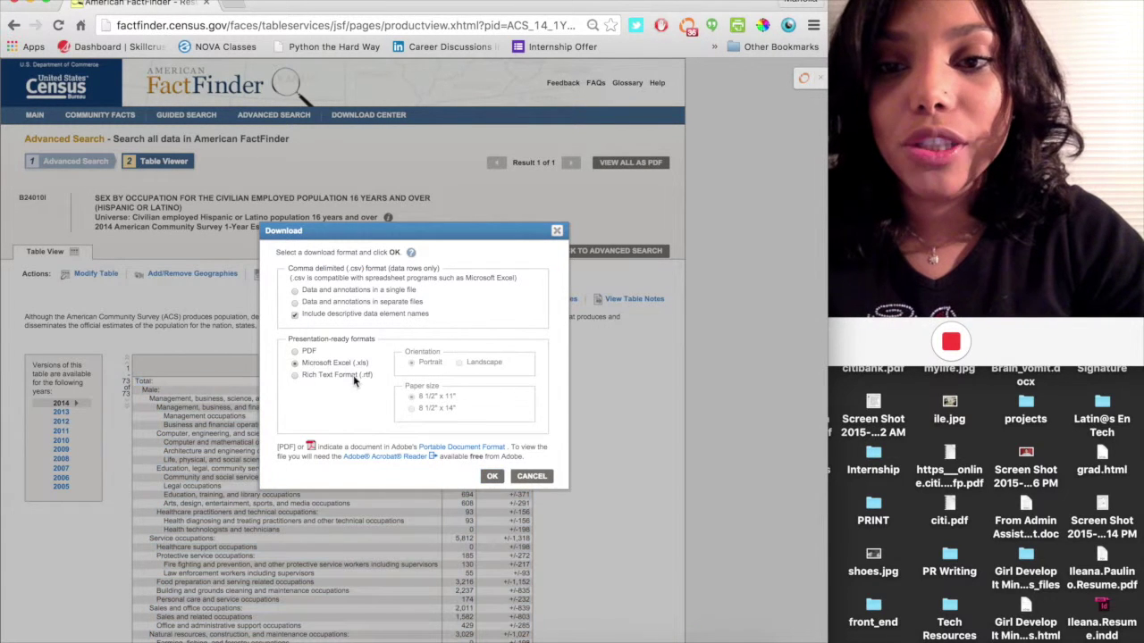
left_click(491, 479)
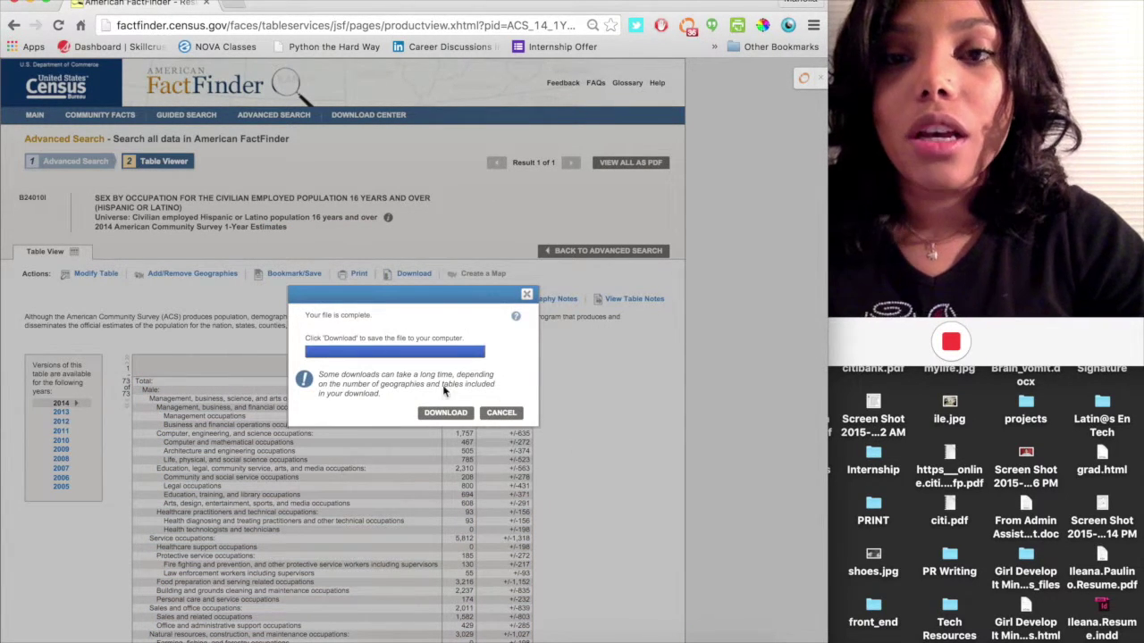
left_click(444, 413)
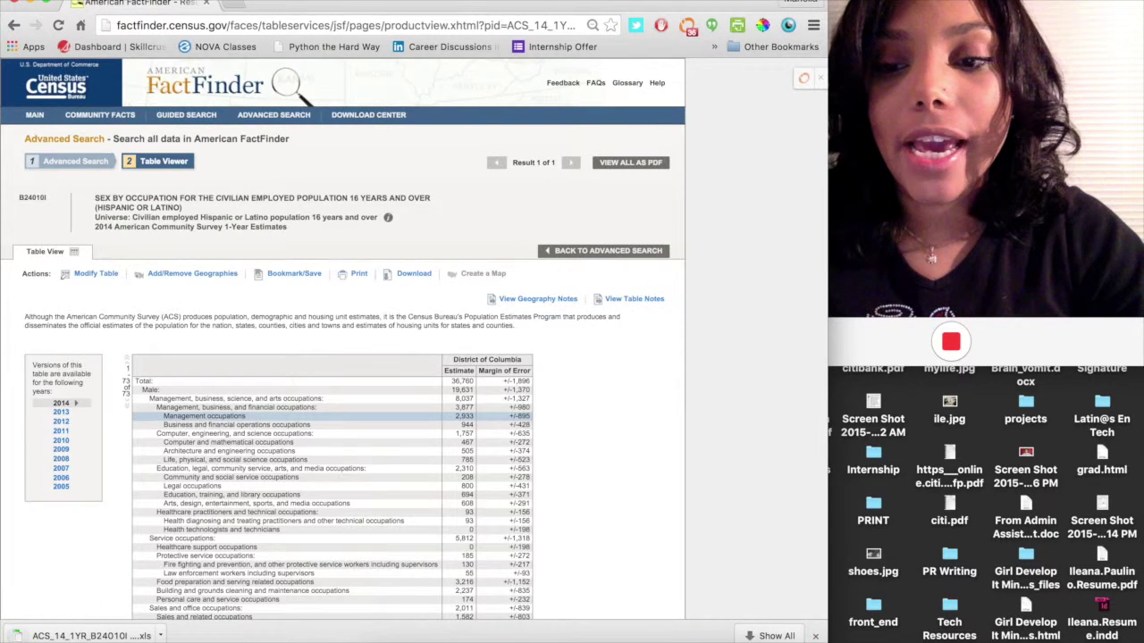
left_click(18, 635)
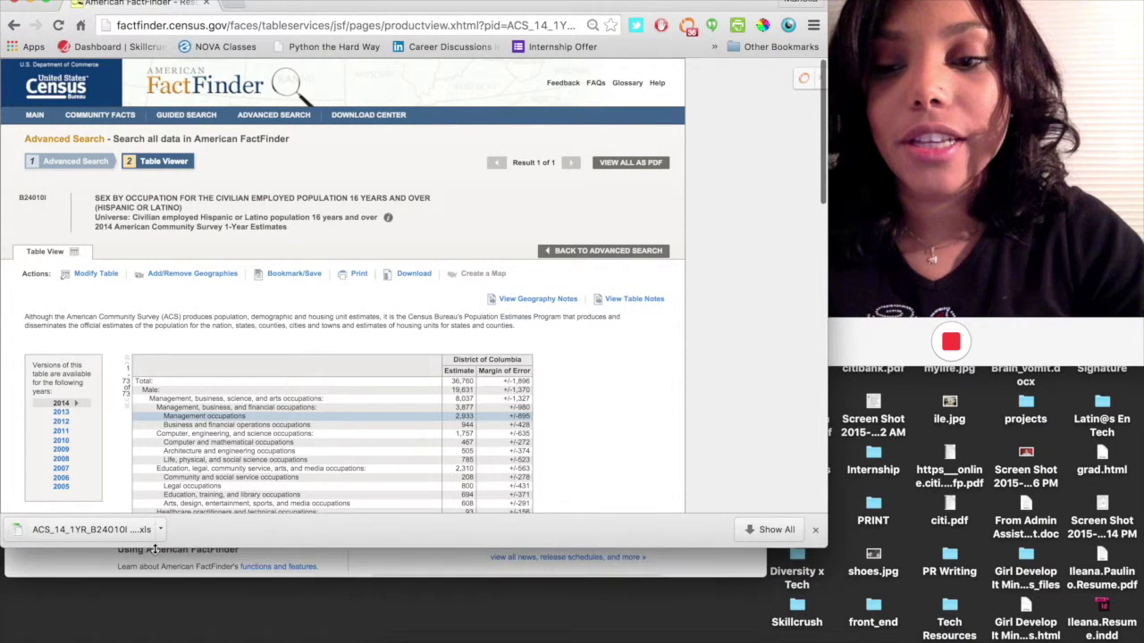
Open the downloaded B24010I file, copy the table up from G81, and create a new workbook
scroll(152, 467, "down", 5)
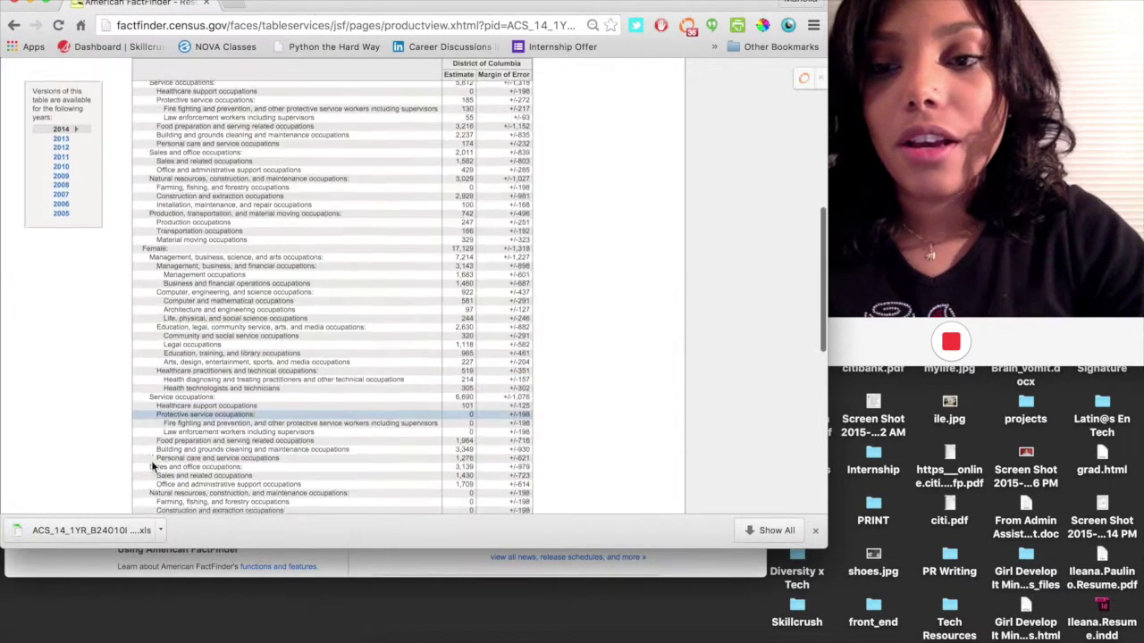
left_click(89, 531)
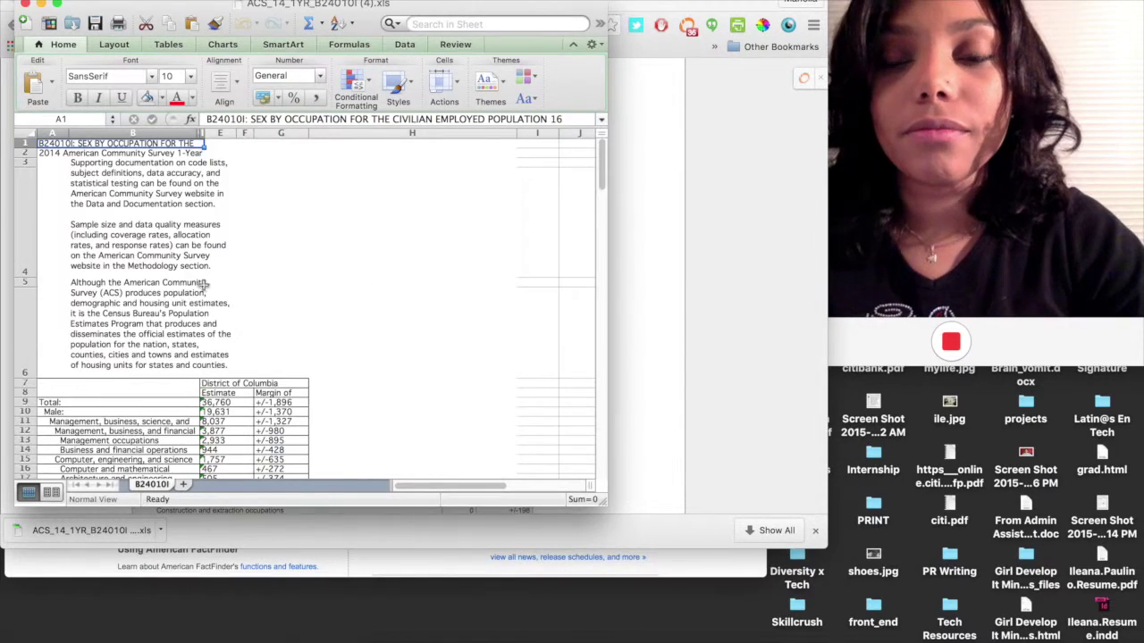
scroll(349, 286, "down", 15)
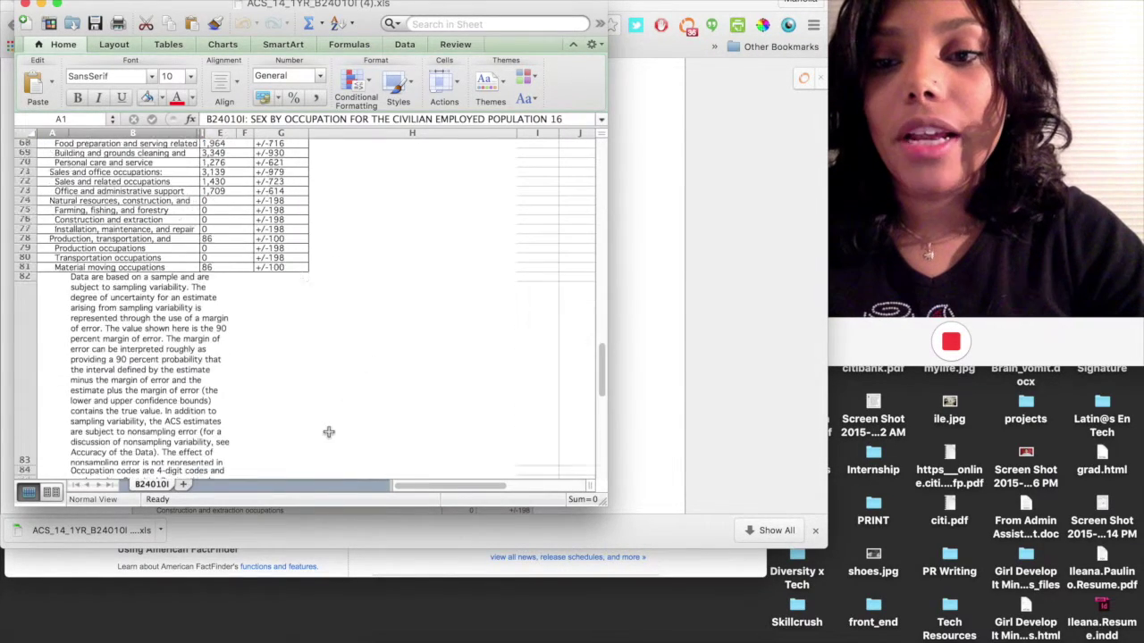
scroll(329, 433, "down", 3)
left_click(290, 211)
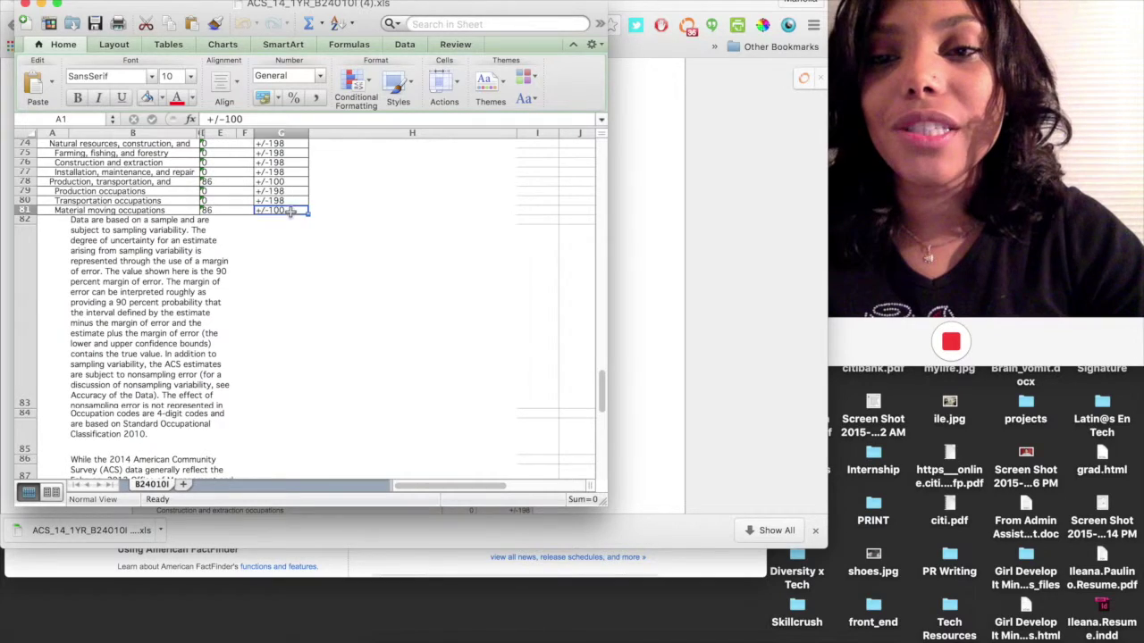
left_click_drag(290, 211, 93, 390)
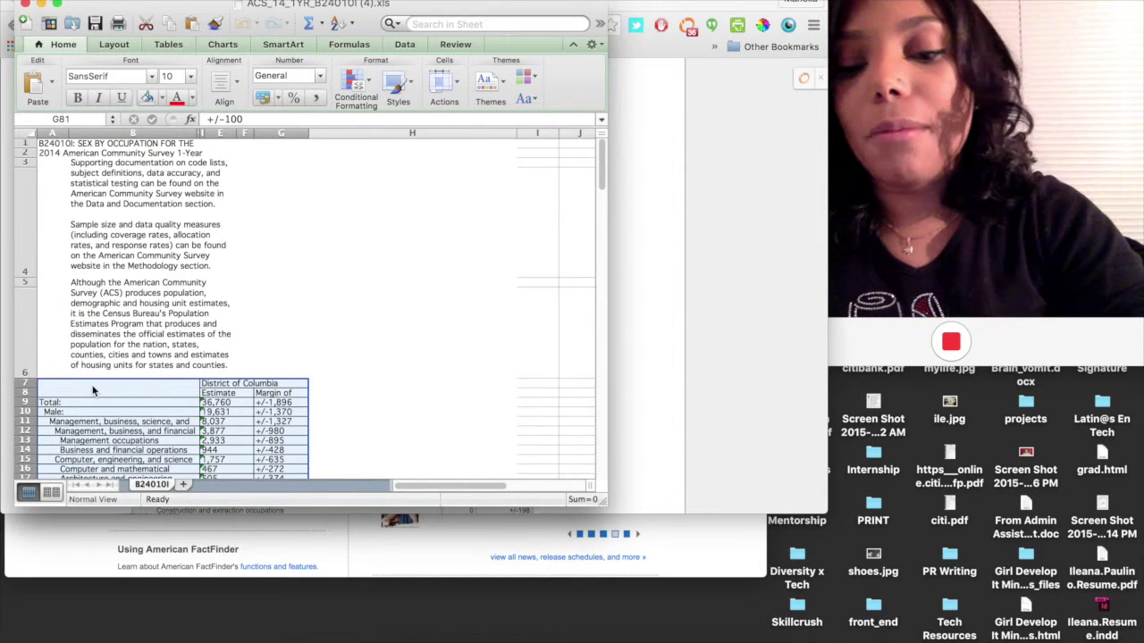
key("super+c")
key("super+n")
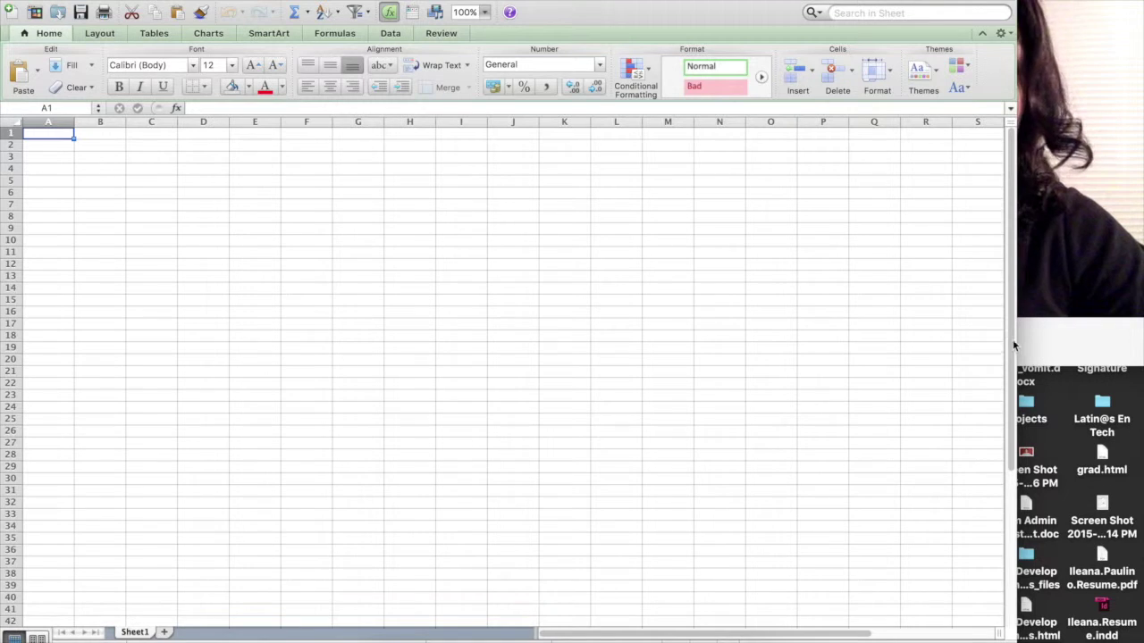
Paste the census table at A1 and delete the empty columns B and C
left_click_drag(978, 342, 789, 309)
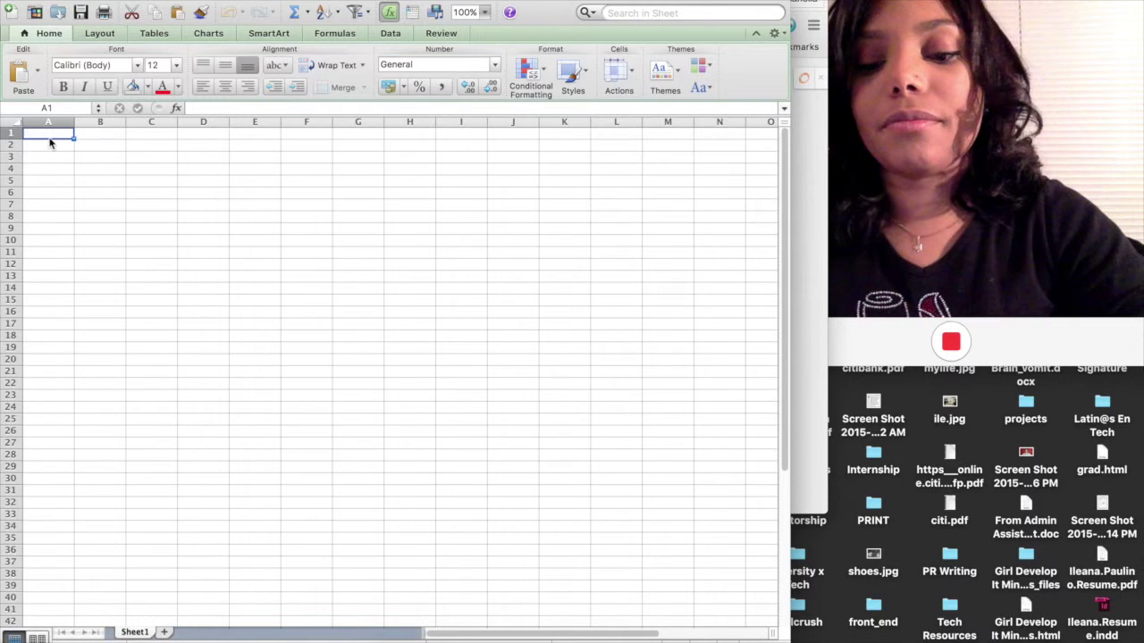
key("super+v")
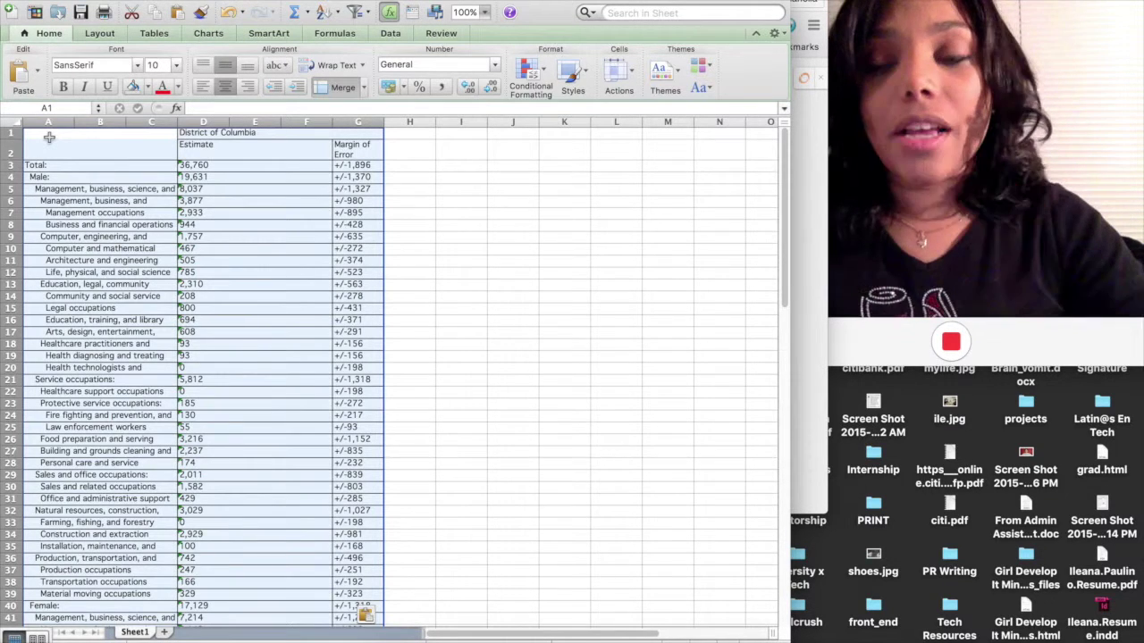
left_click(97, 121)
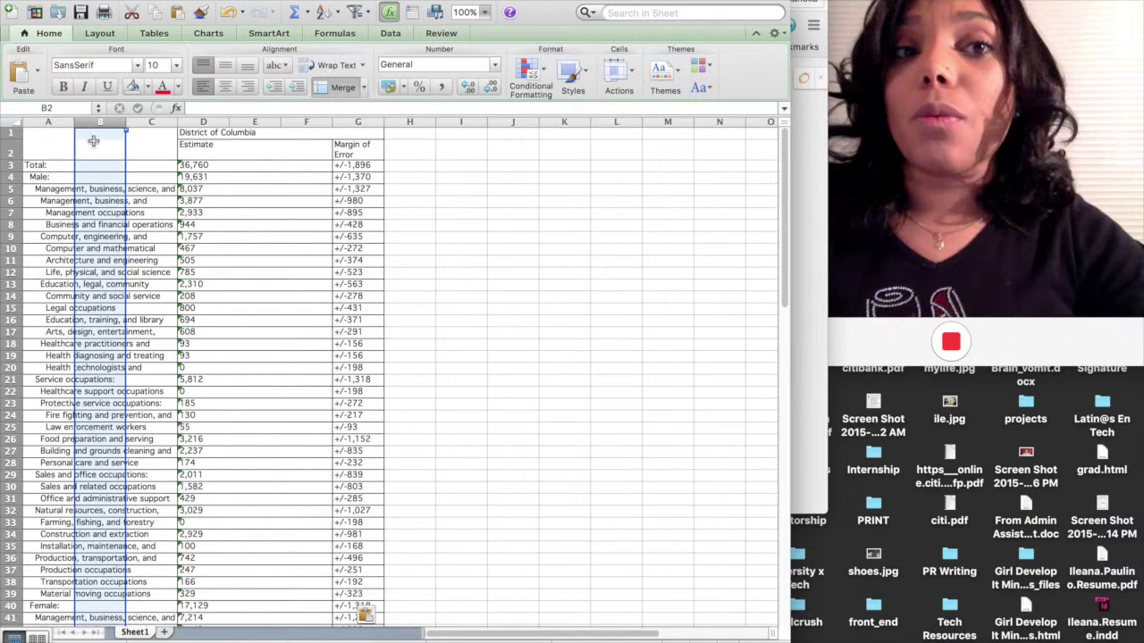
left_click_drag(115, 120, 150, 123)
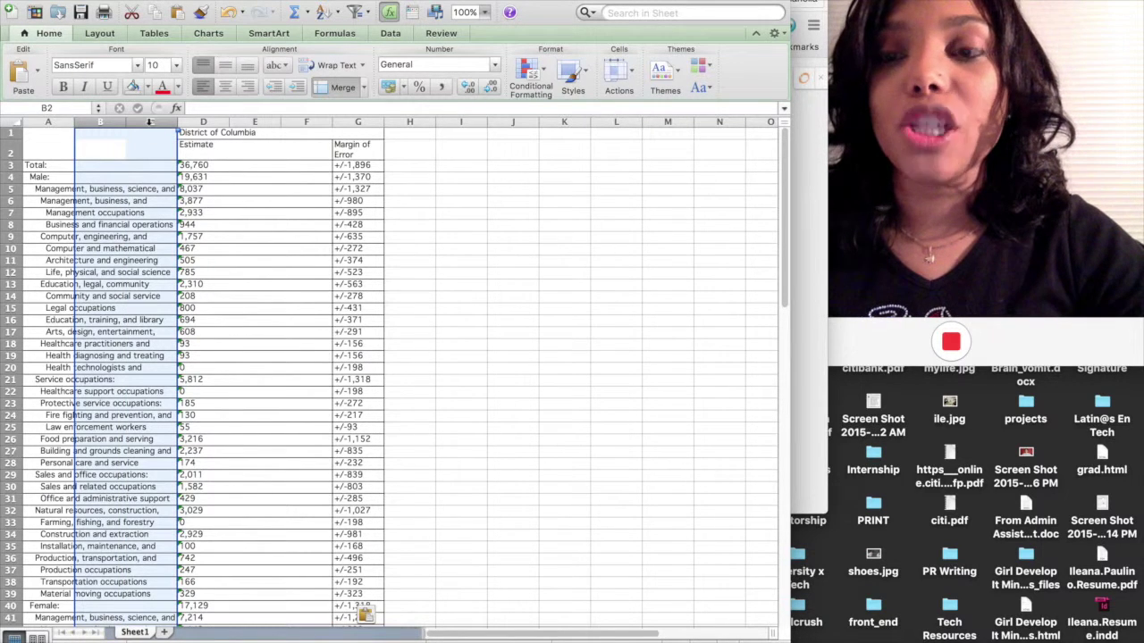
right_click(145, 164)
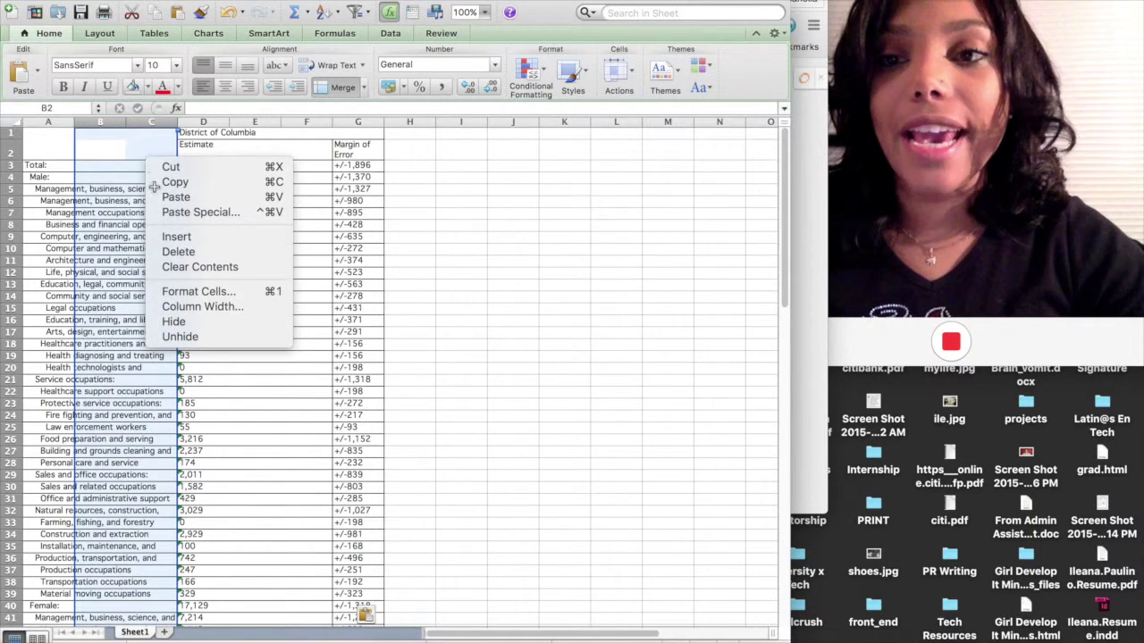
left_click(190, 250)
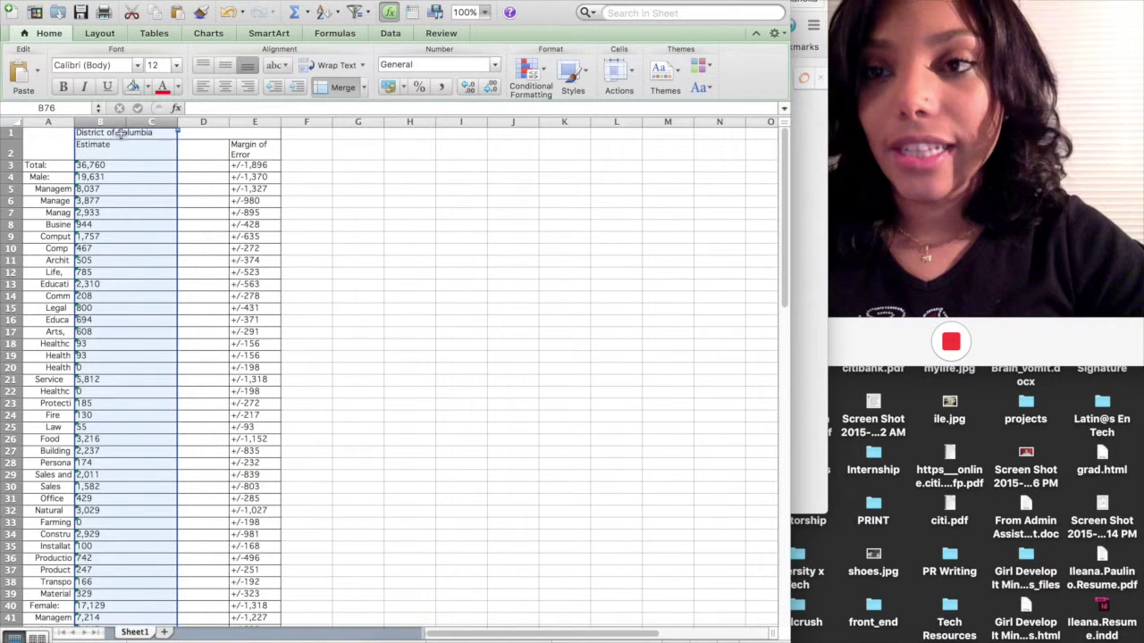
Unmerge the District of Columbia heading across B–D and delete the empty columns C and D
left_click(107, 164)
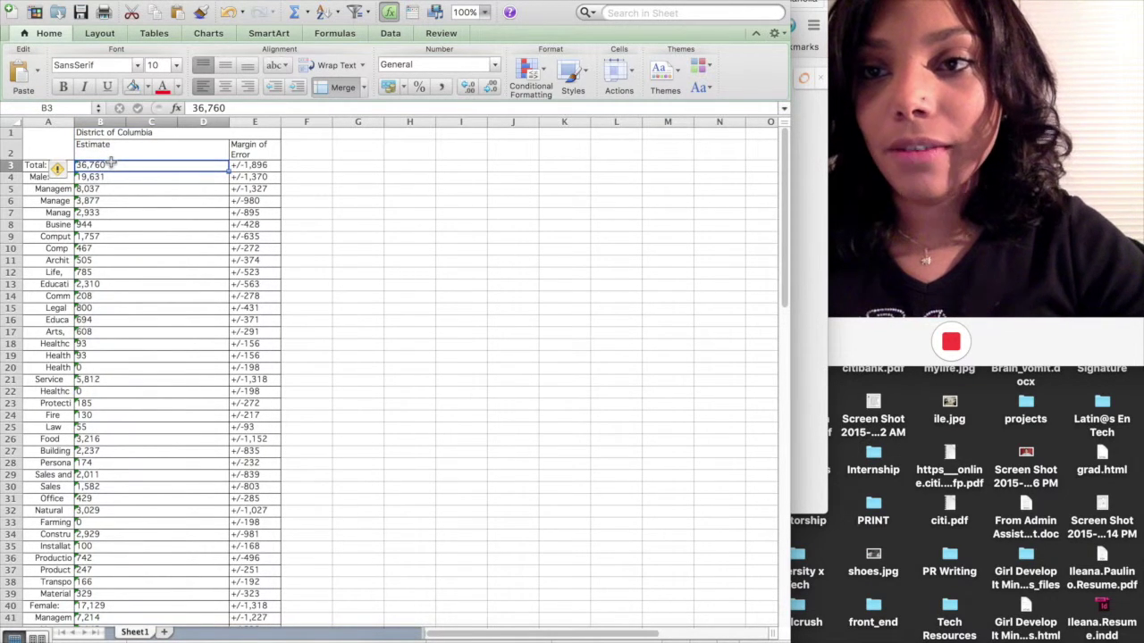
left_click_drag(93, 124, 204, 123)
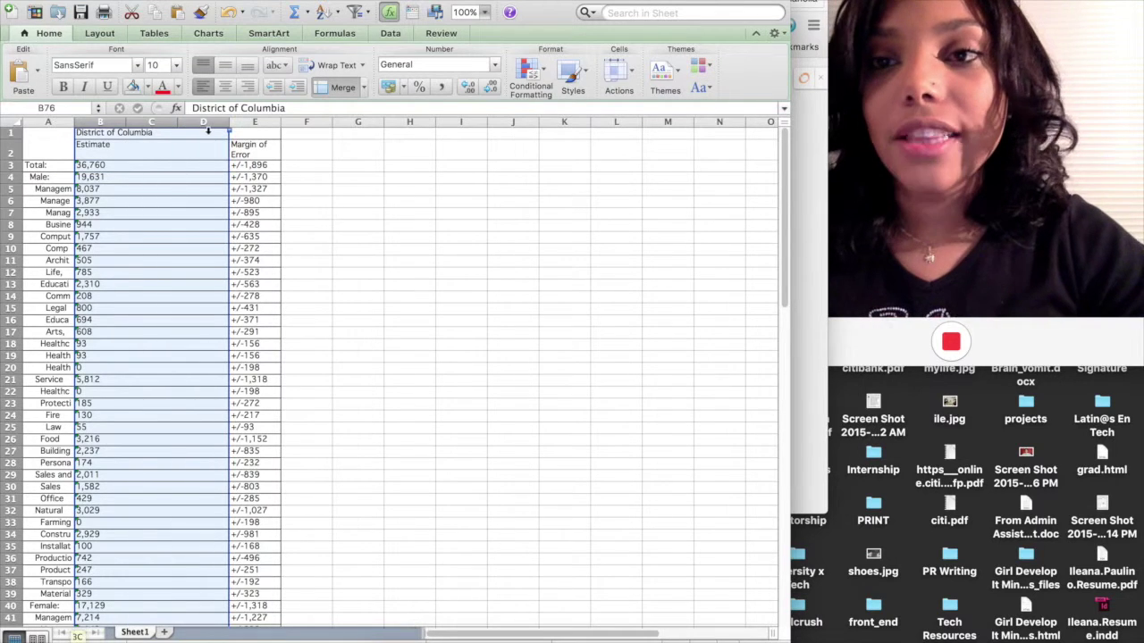
left_click(340, 87)
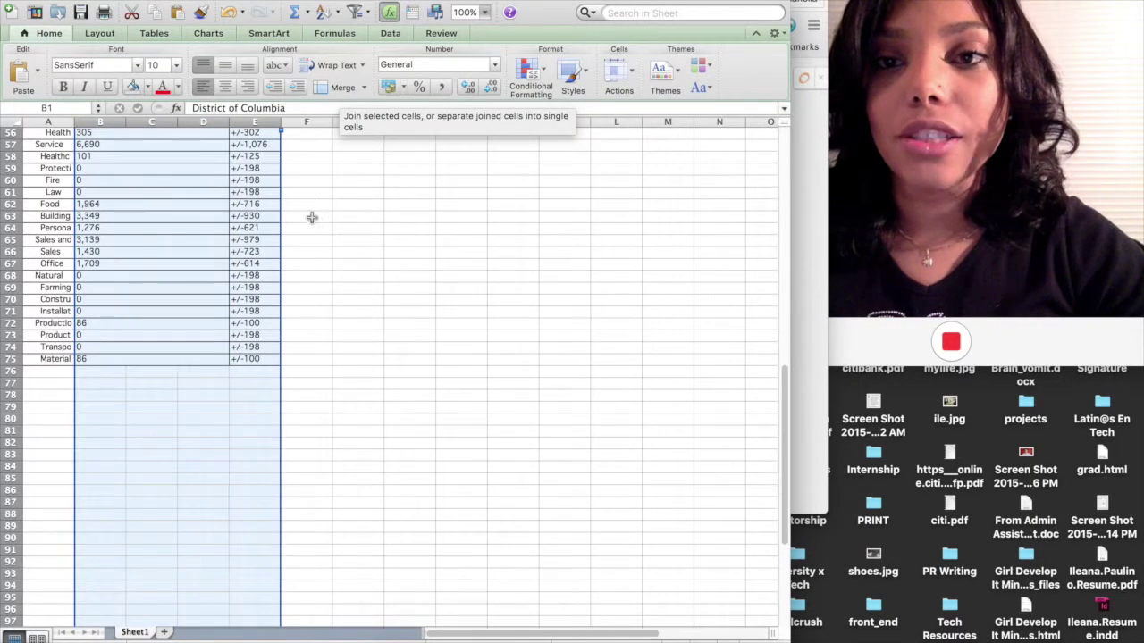
scroll(241, 308, "up", 15)
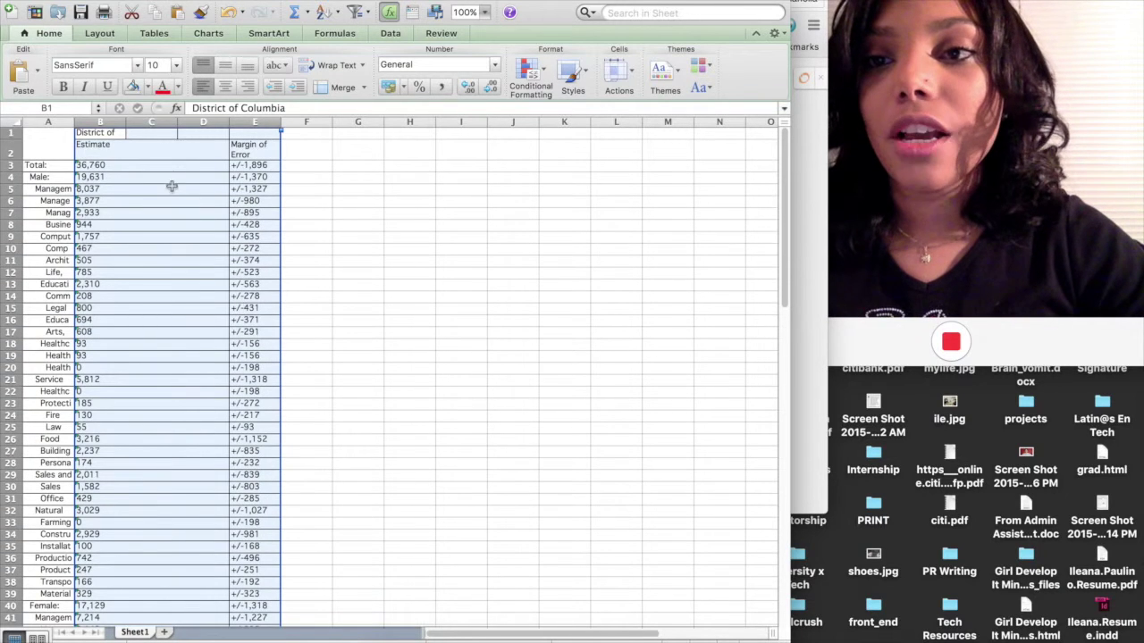
left_click_drag(146, 122, 208, 123)
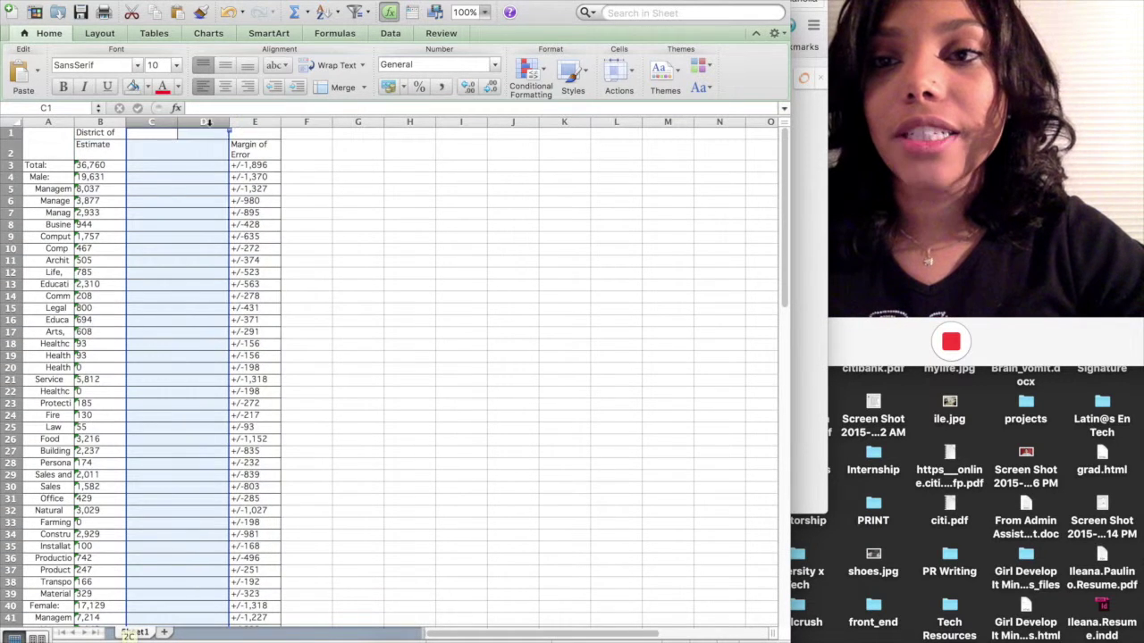
right_click(192, 239)
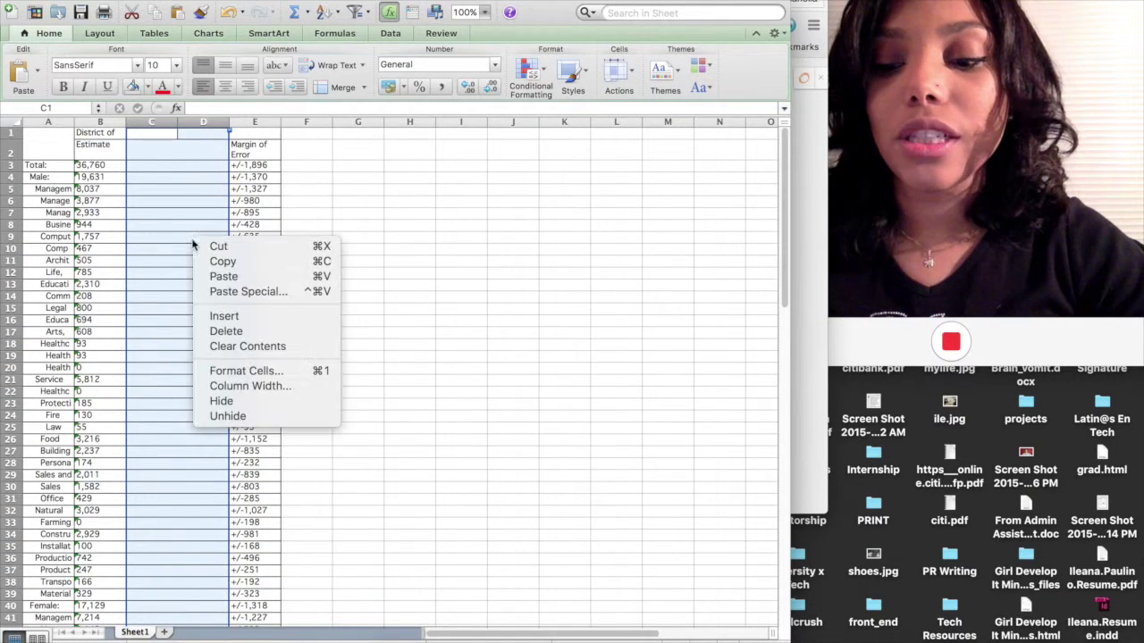
left_click(225, 331)
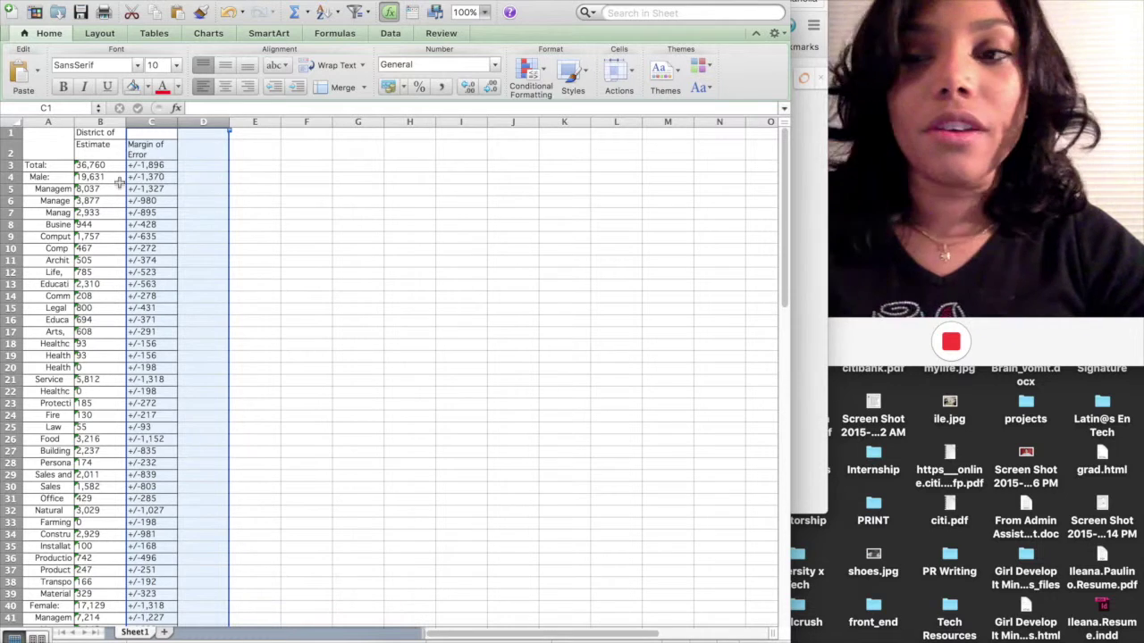
Convert the estimates in column B from text to numbers and widen column B
left_click(104, 166)
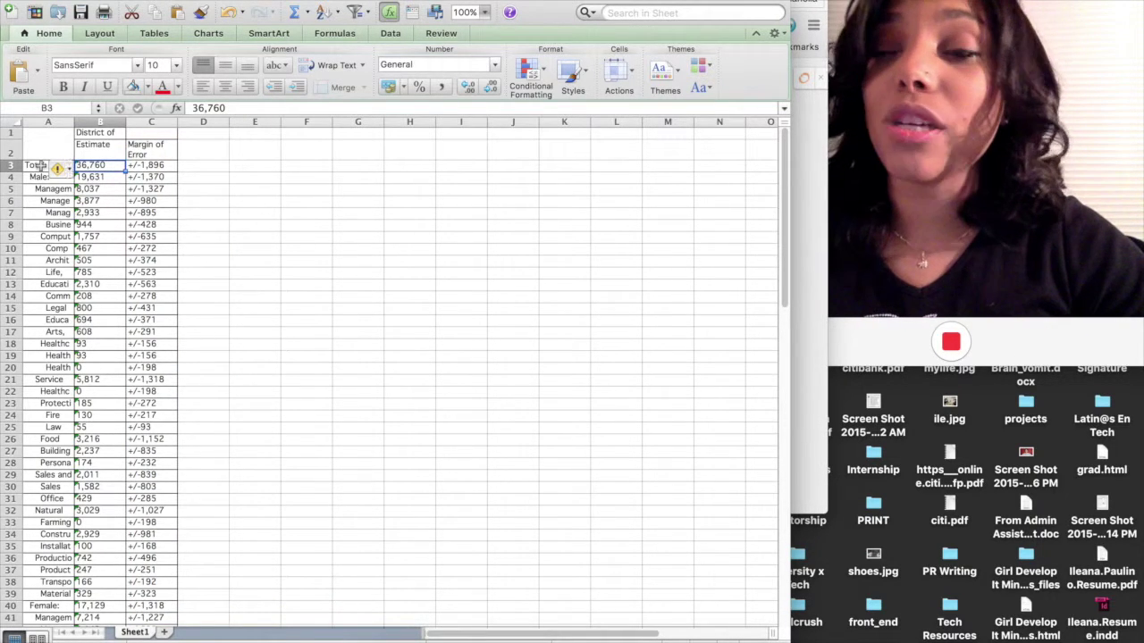
left_click_drag(99, 166, 109, 417)
left_click(137, 419)
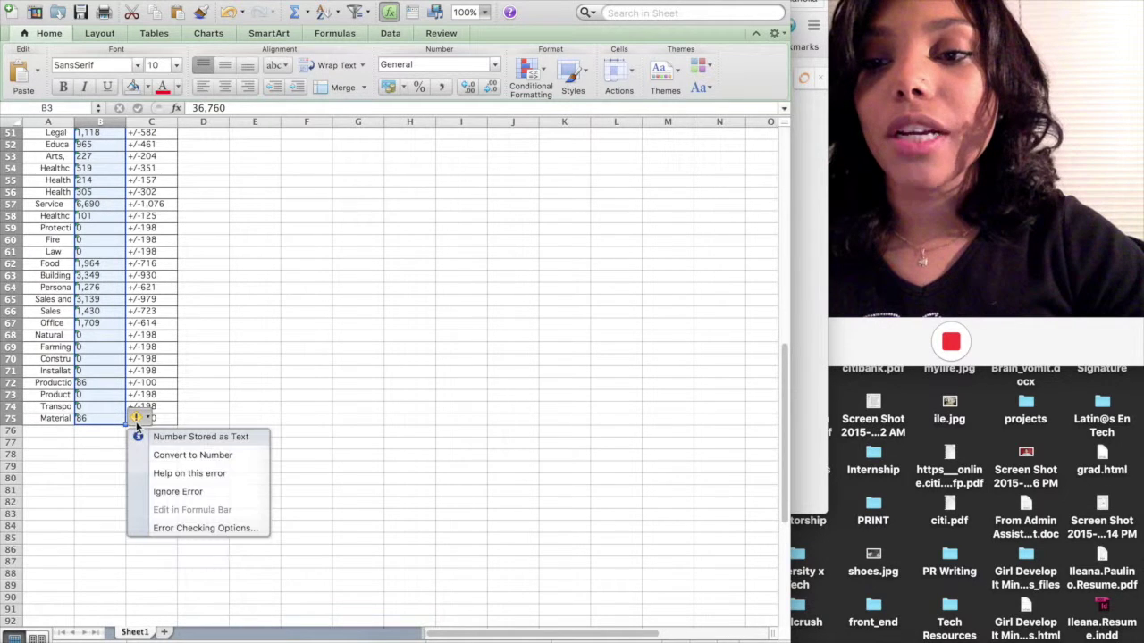
left_click(193, 456)
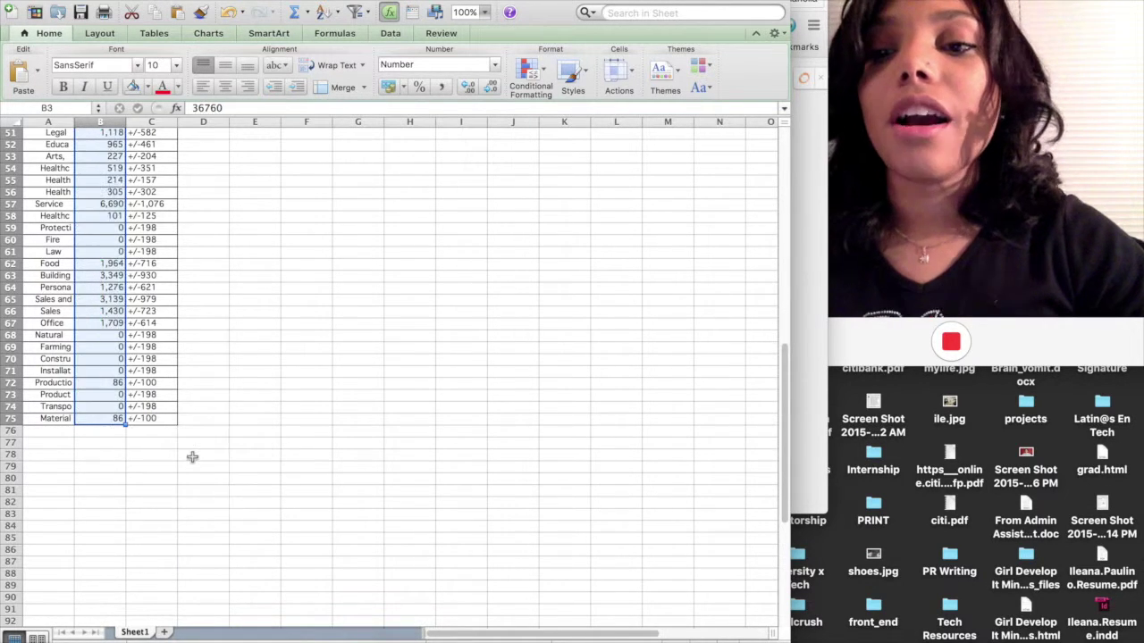
scroll(214, 454, "up", 15)
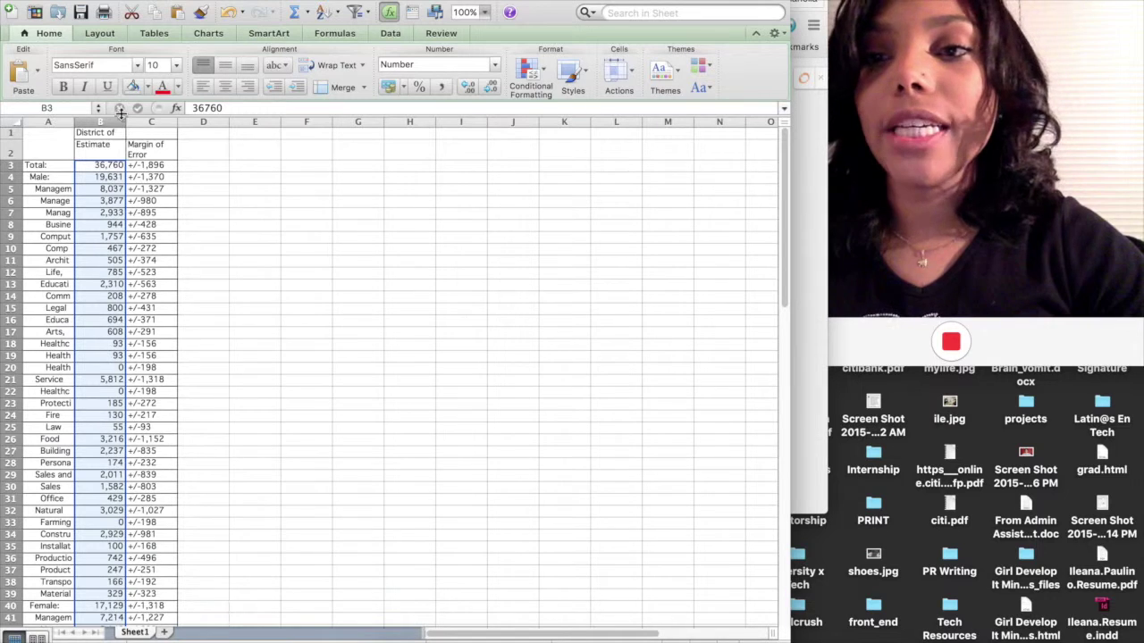
left_click_drag(126, 120, 153, 119)
Set column B to width 16 and select the Female block A40:C75
left_click(168, 332)
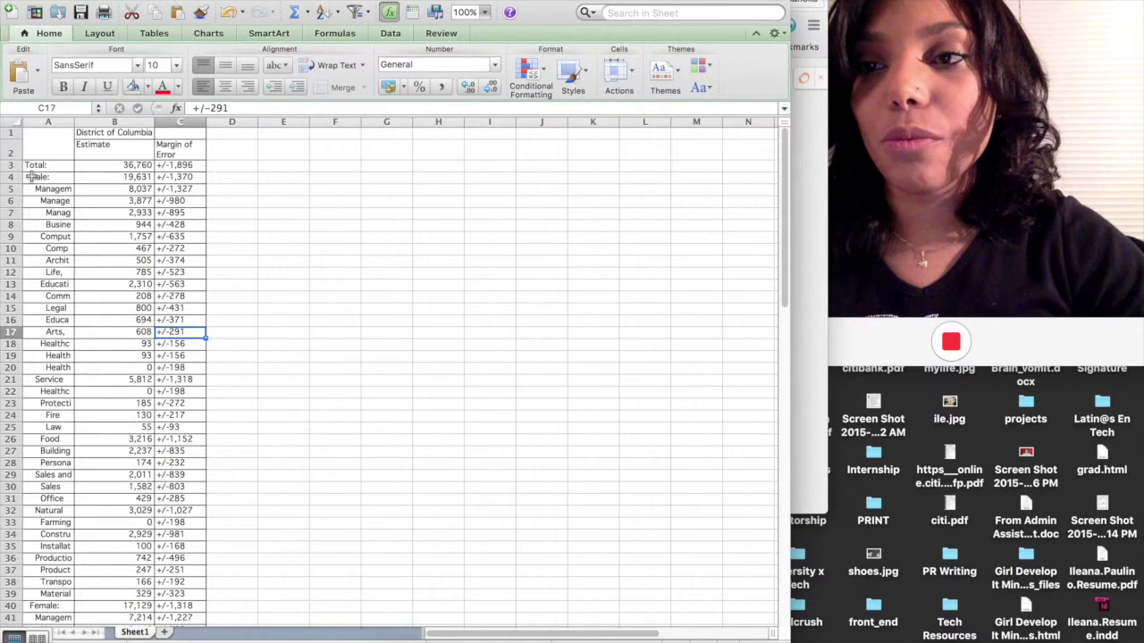
scroll(79, 447, "up", 2)
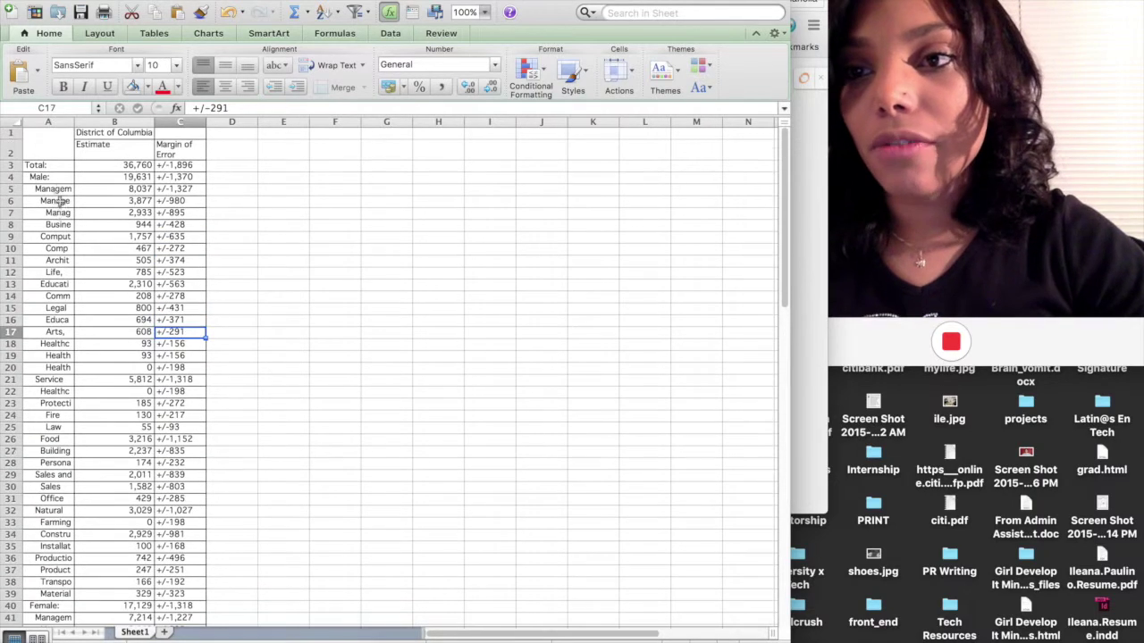
left_click(47, 177)
scroll(71, 370, "down", 5)
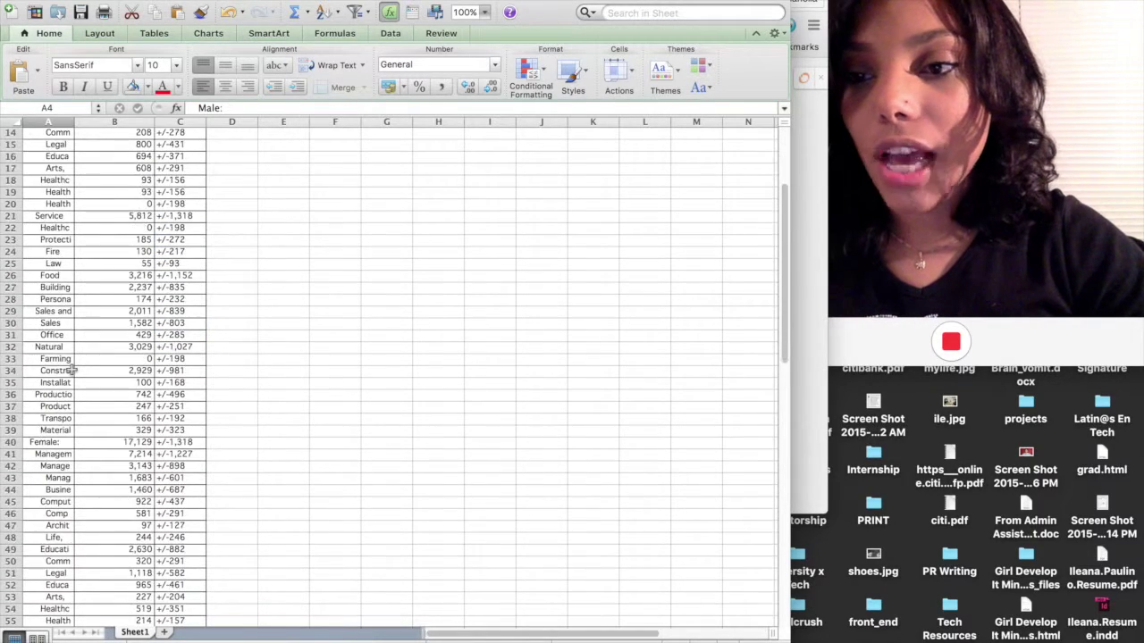
scroll(72, 370, "down", 6)
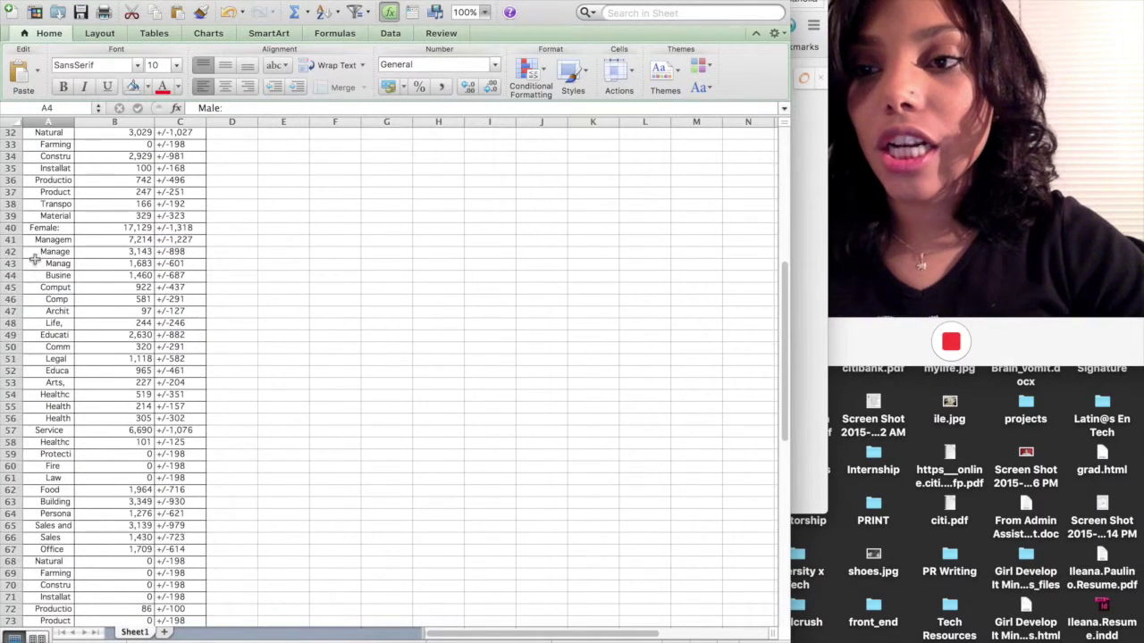
left_click_drag(40, 227, 176, 418)
key("super+c")
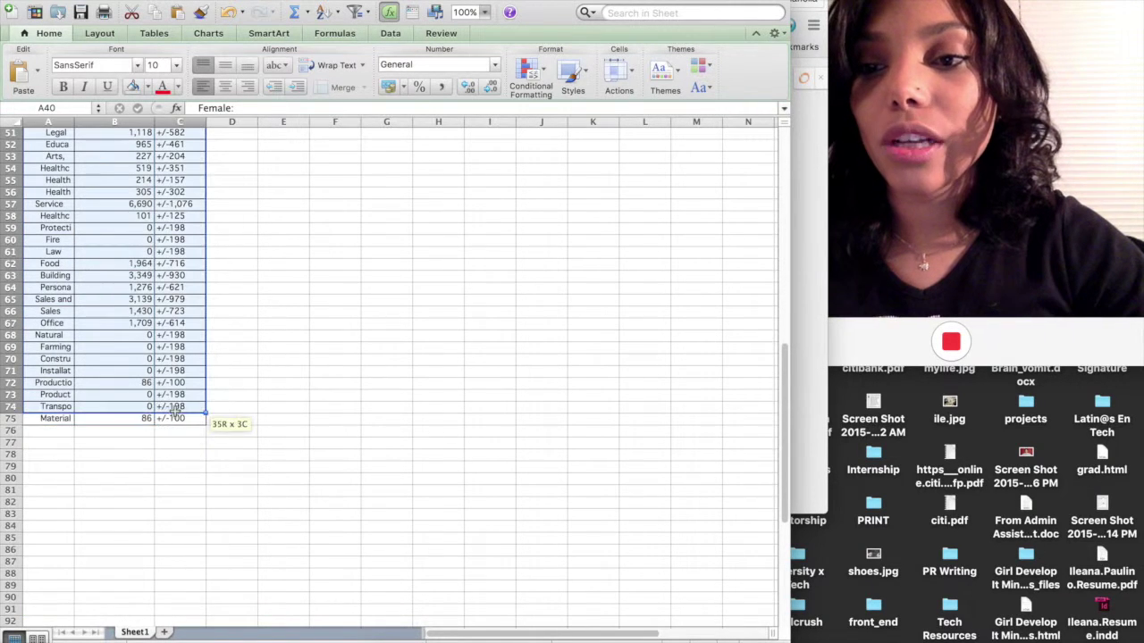
Paste the Female block at E4, beside the Male figures
scroll(176, 418, "up", 10)
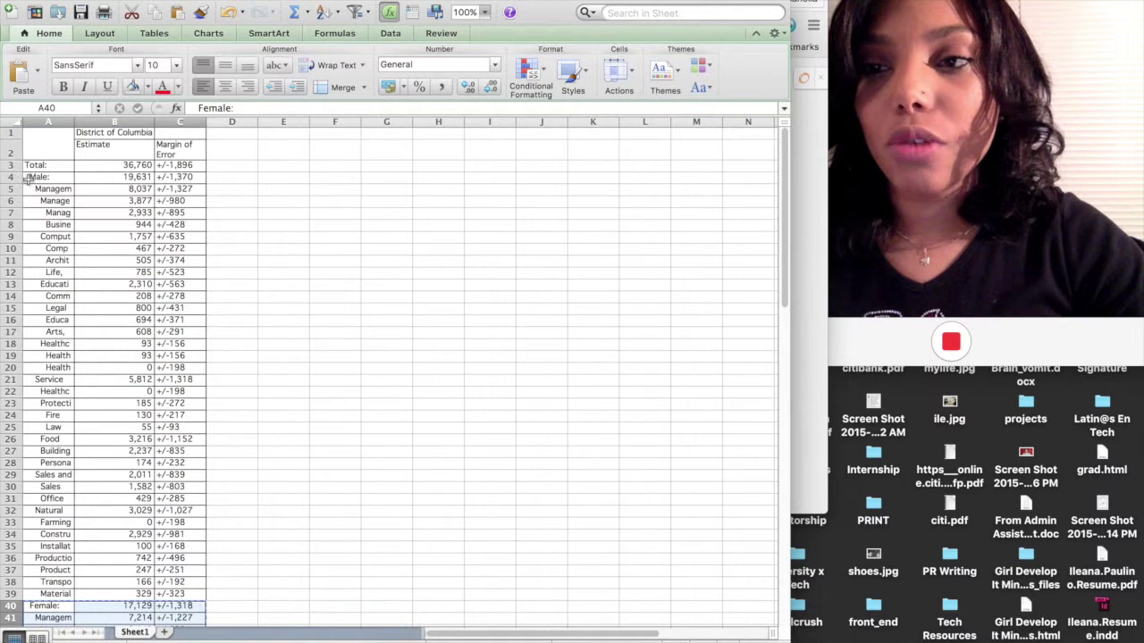
left_click(28, 178)
key("Right")
key("Right")
key("Right")
key("Right")
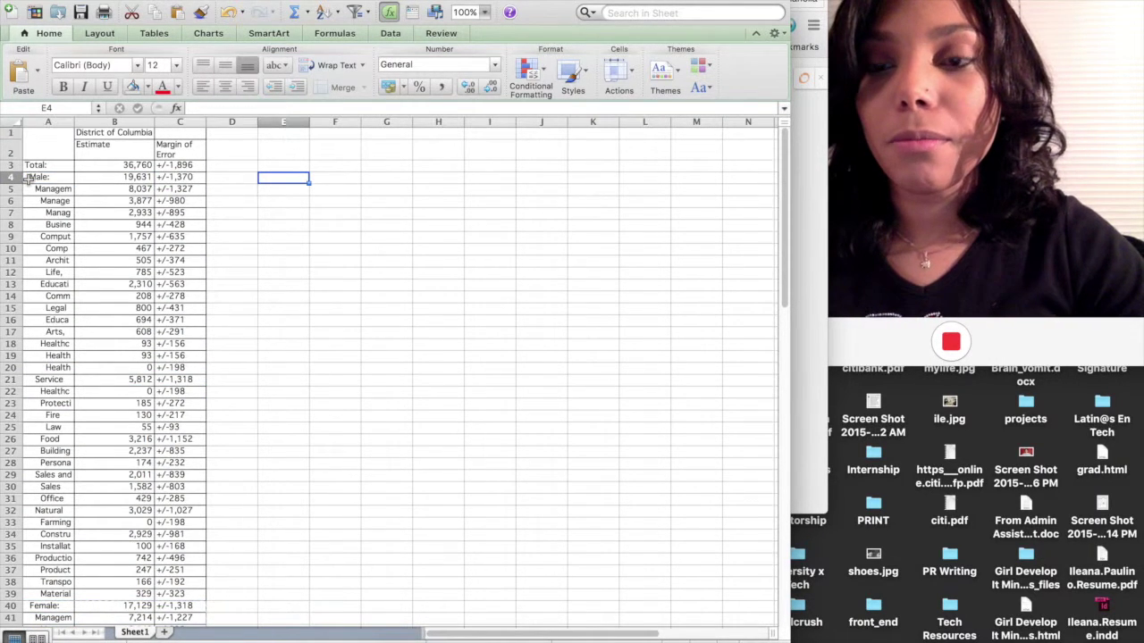
key("super+v")
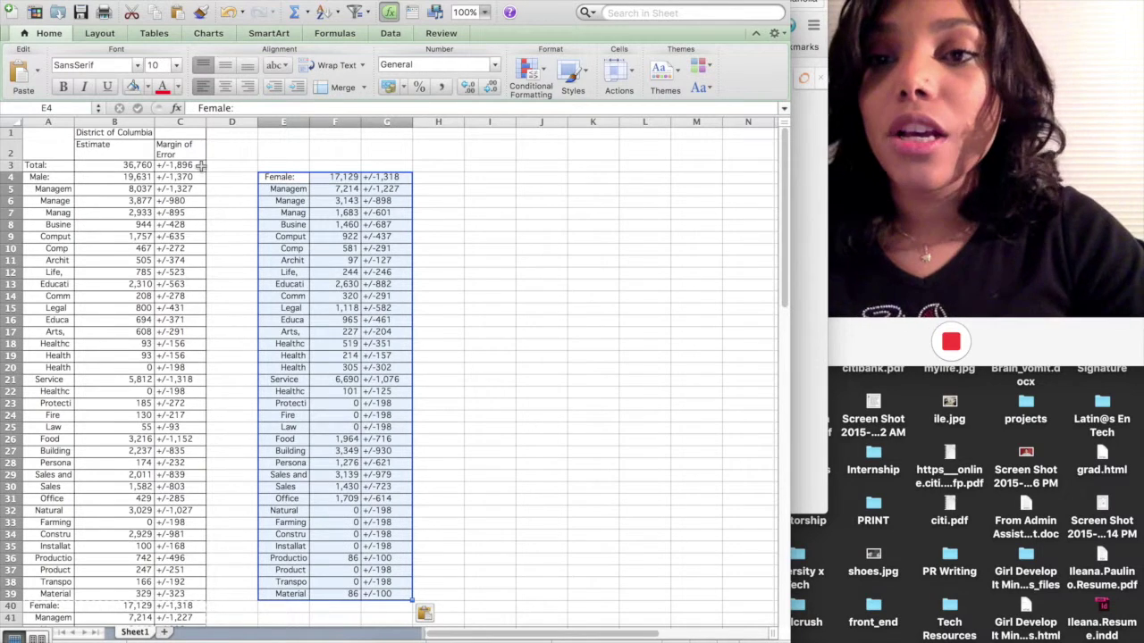
left_click(57, 177)
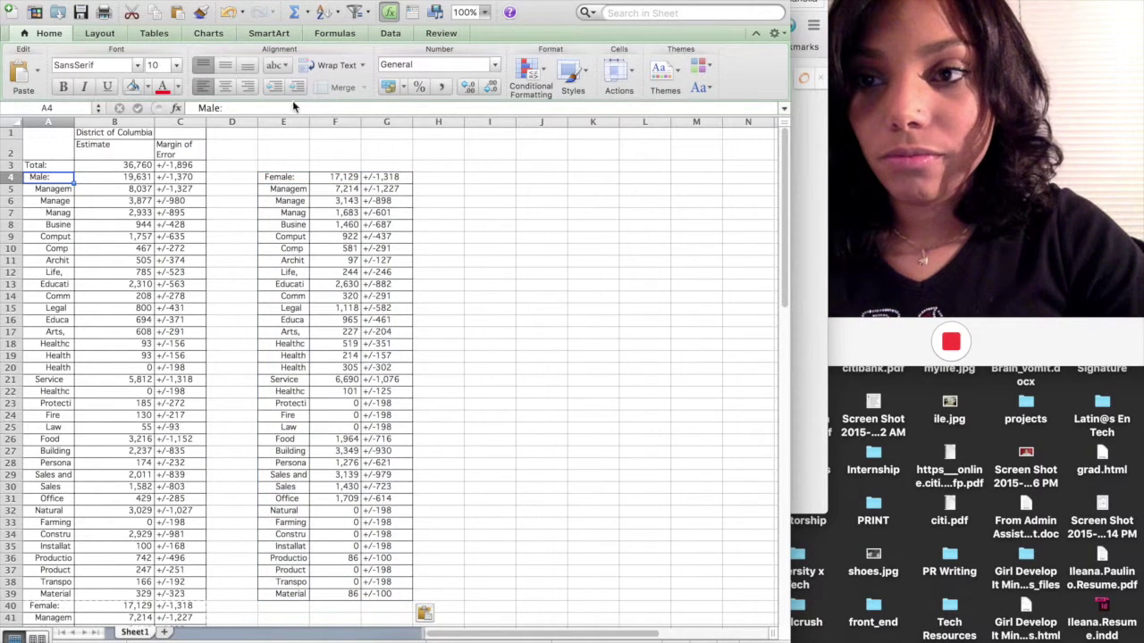
Give the Male: label cell in A4 a magenta fill using More Colors
left_click(148, 87)
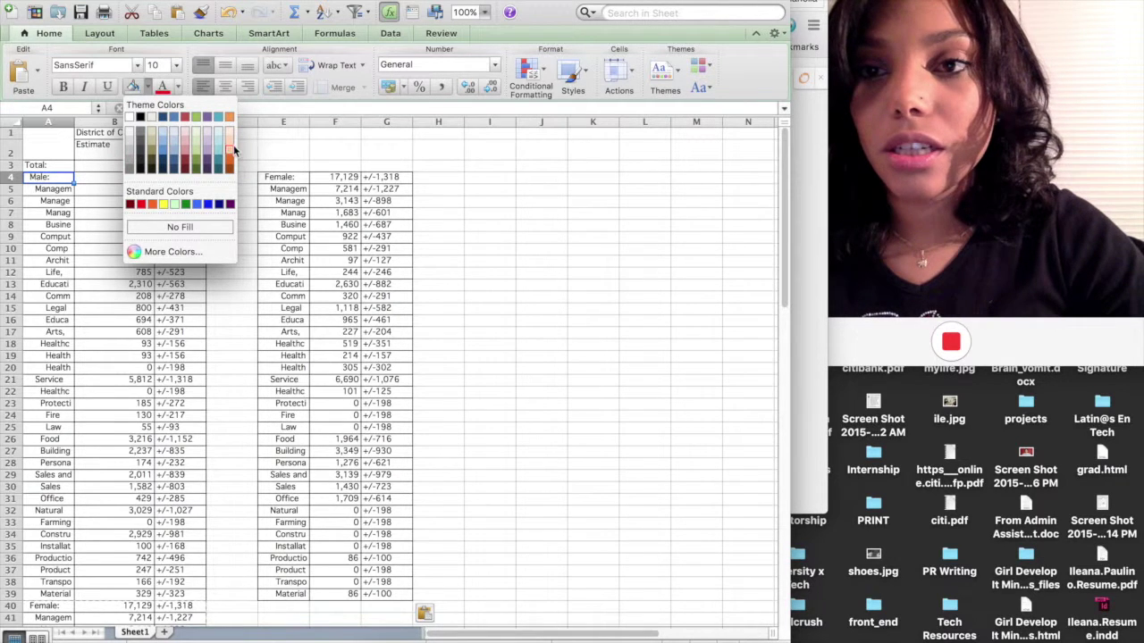
left_click(179, 227)
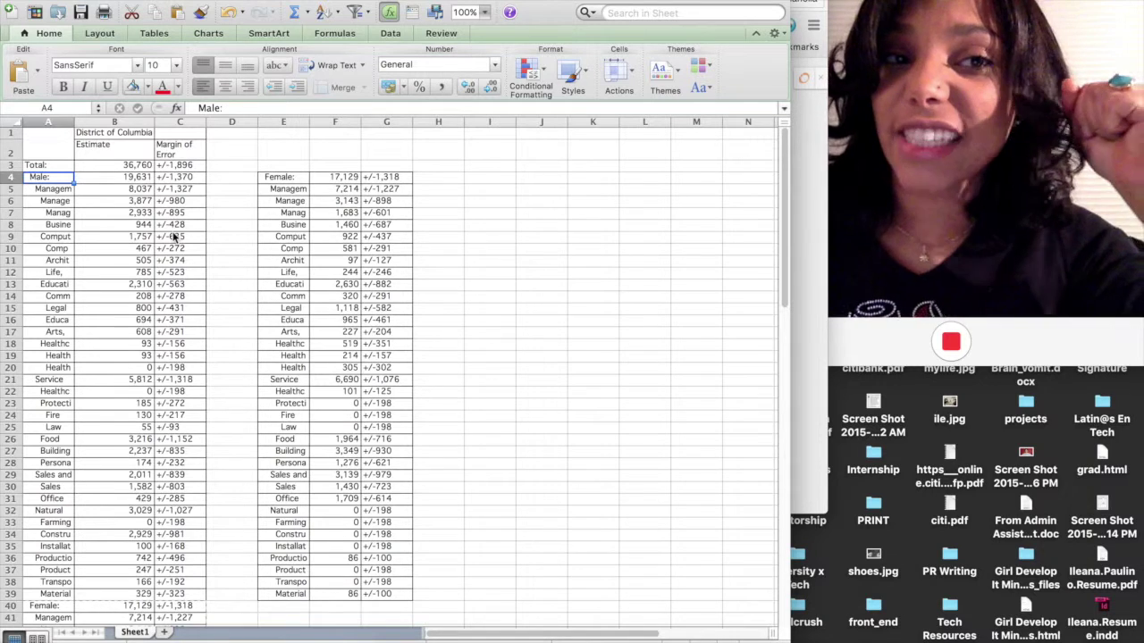
left_click(178, 87)
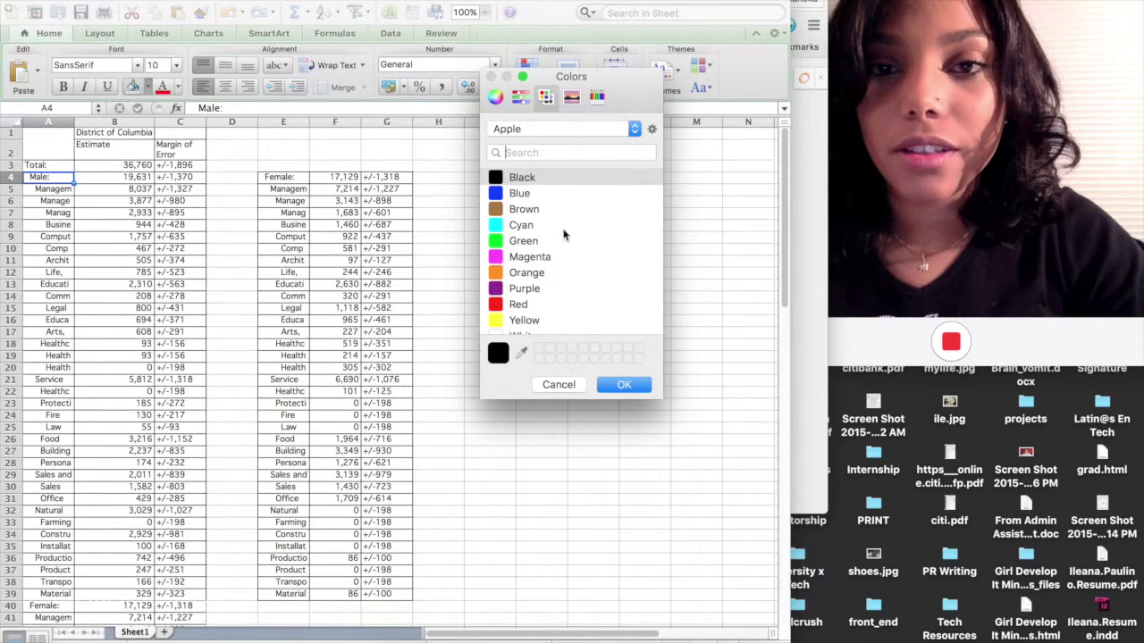
left_click(529, 258)
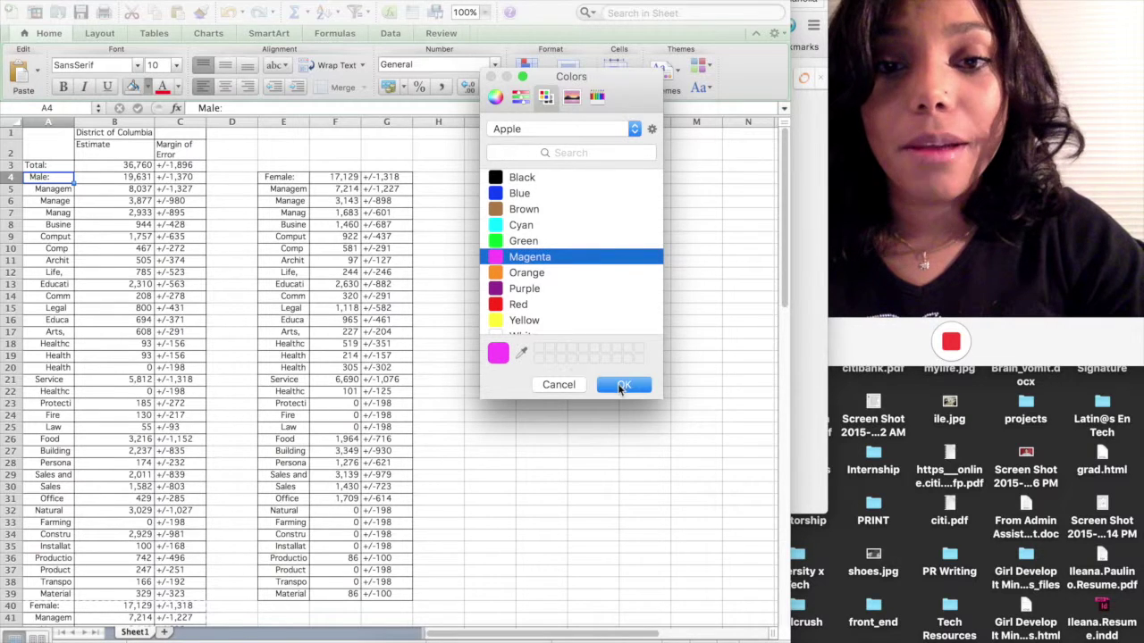
left_click(623, 385)
Fill the Female: label cell in E4 with blue from the palette
left_click(294, 177)
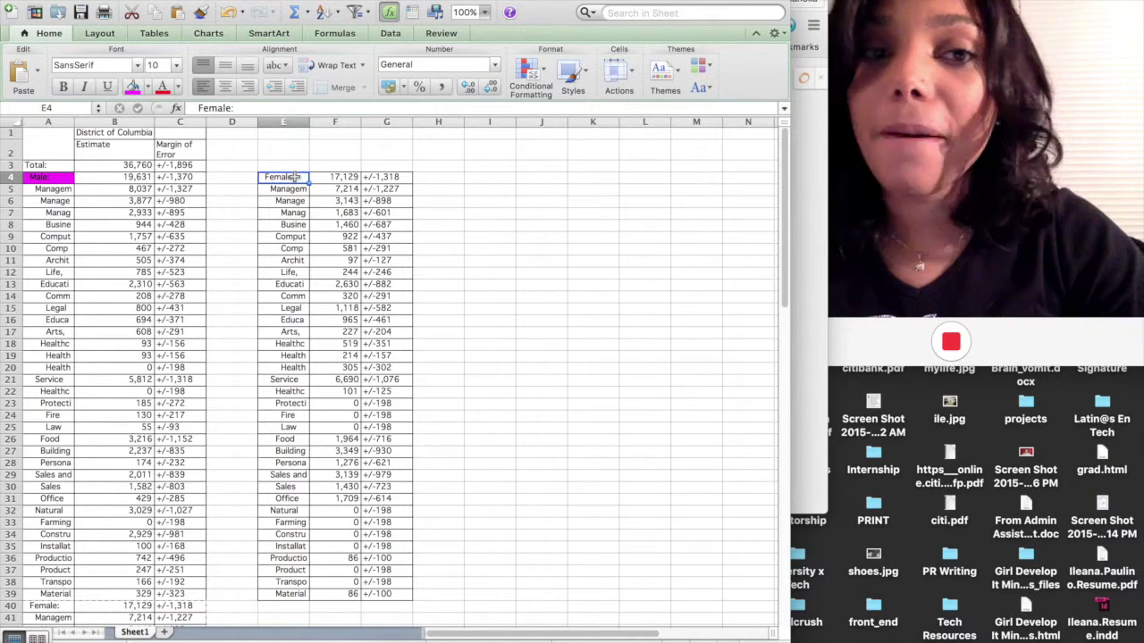
left_click(149, 87)
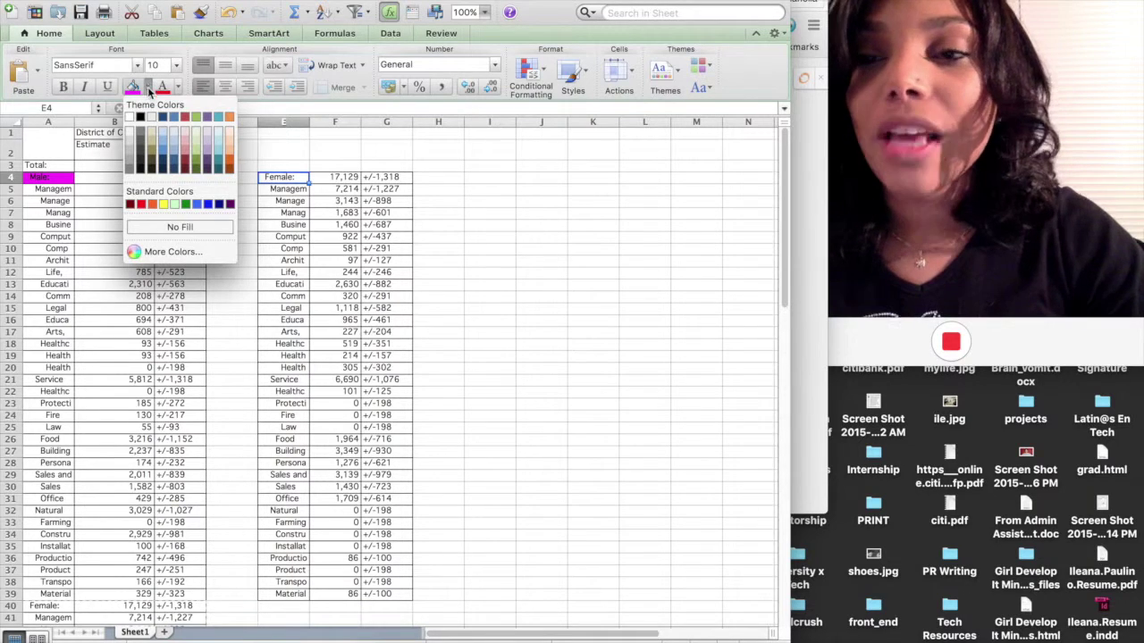
left_click(165, 154)
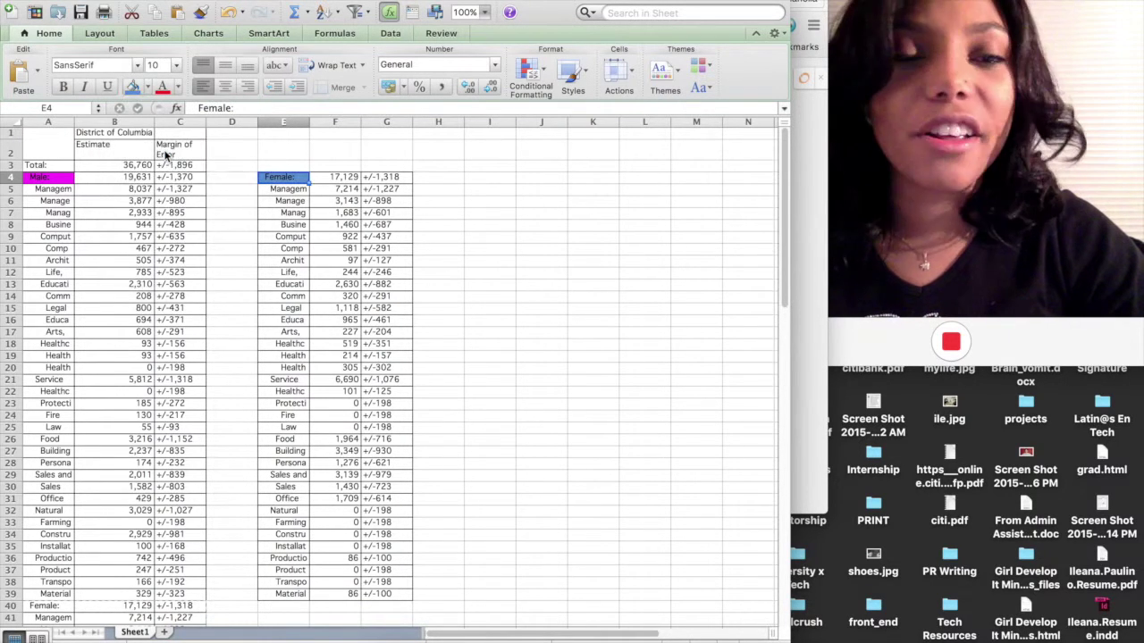
left_click(363, 273)
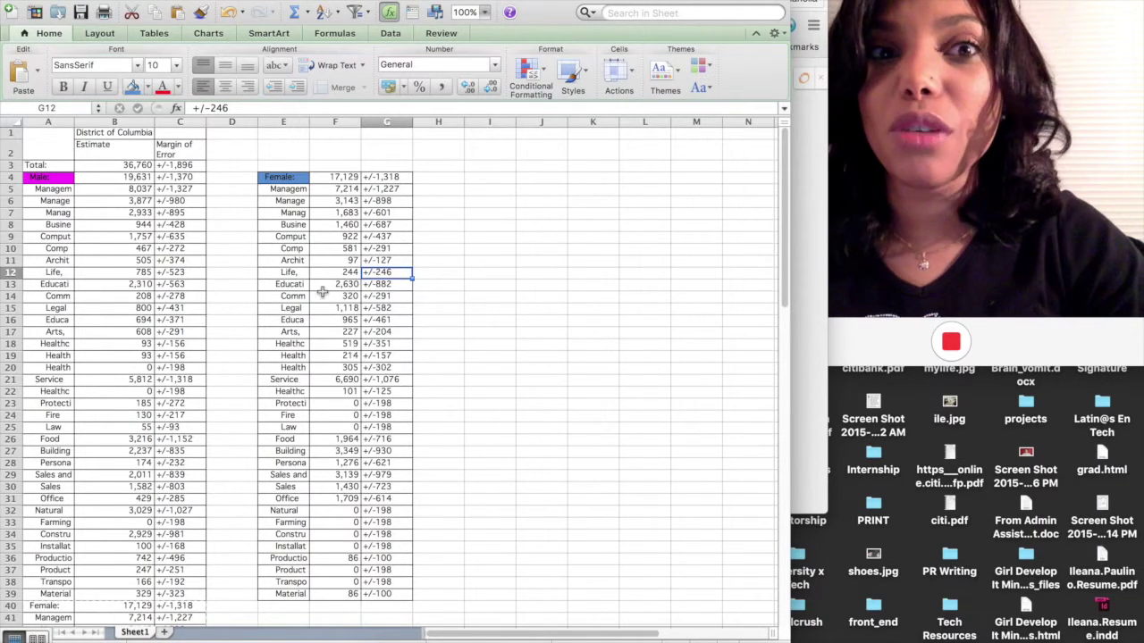
scroll(322, 292, "down", 1)
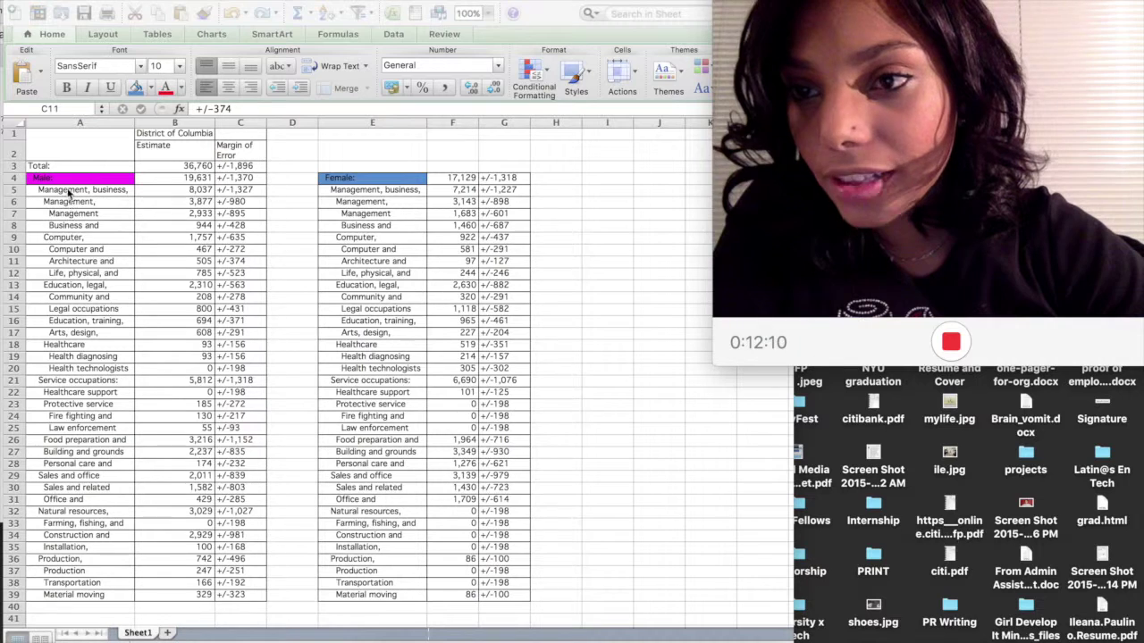
Bring the workbook back to the front and select the Management occupations label in A7
left_click(65, 243)
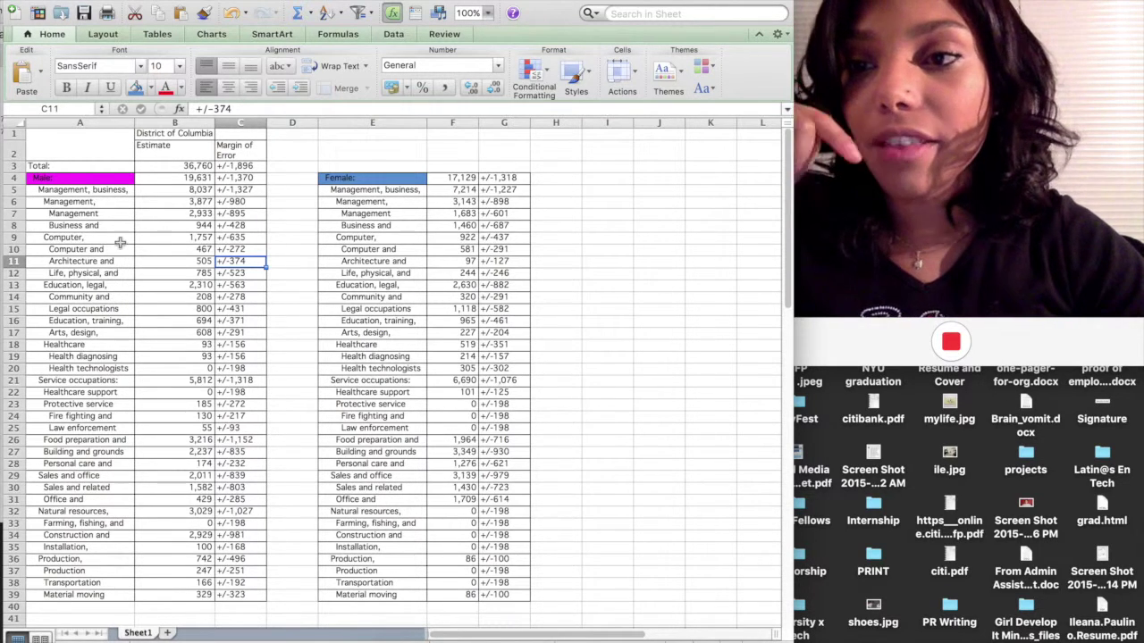
left_click(106, 216)
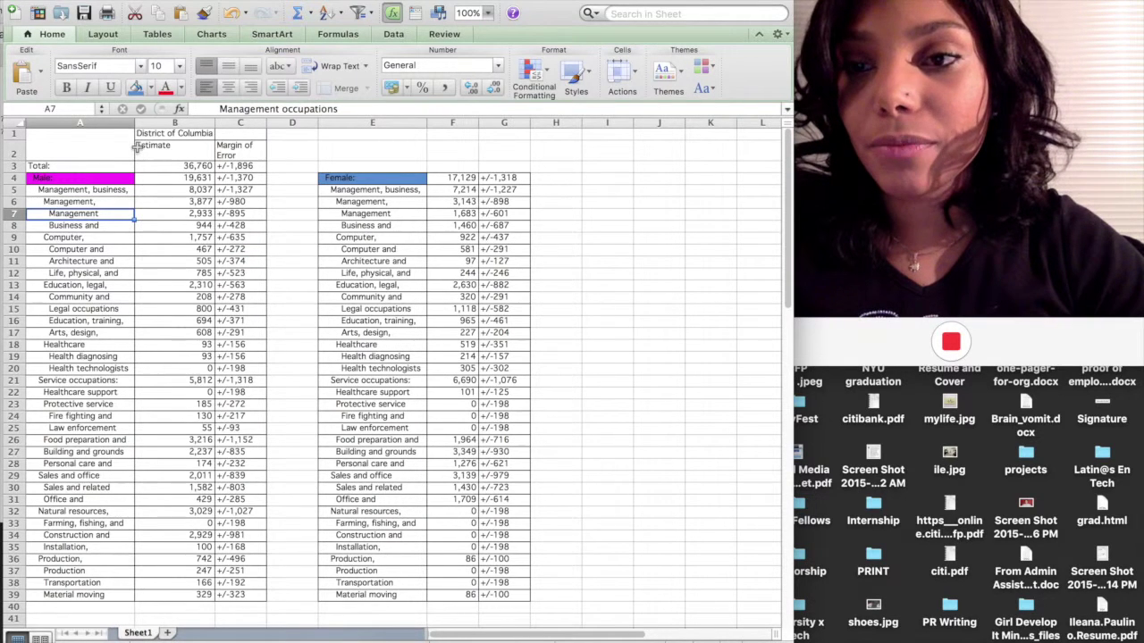
Widen column A and check that occupation labels like Education in A13 show in full
left_click_drag(135, 123, 232, 126)
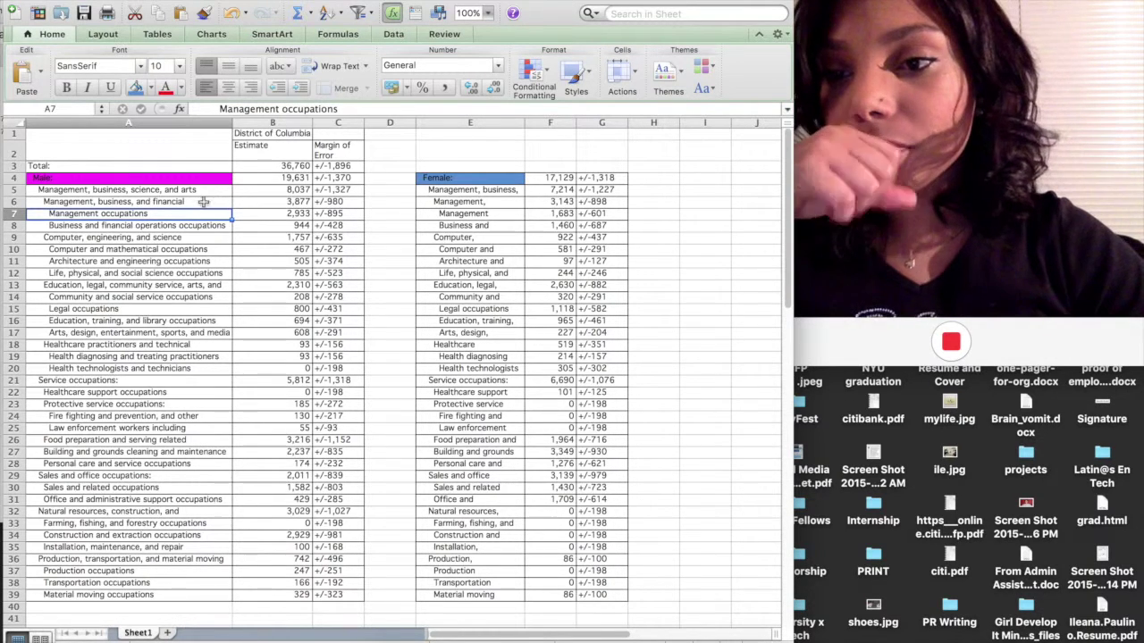
left_click(128, 202)
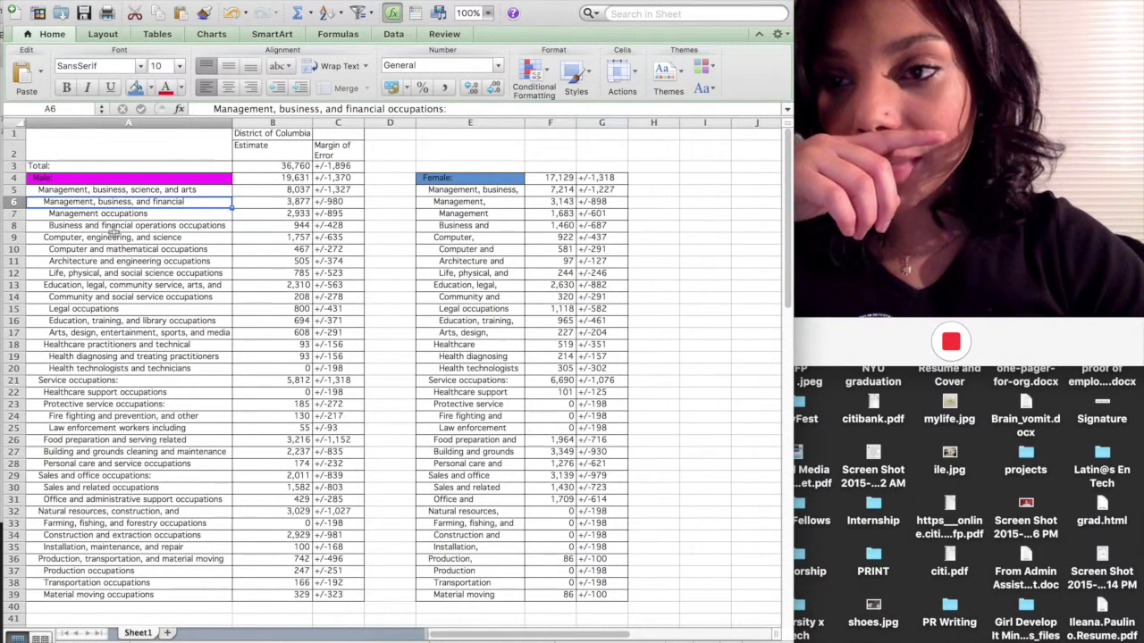
left_click(113, 237)
left_click(93, 285)
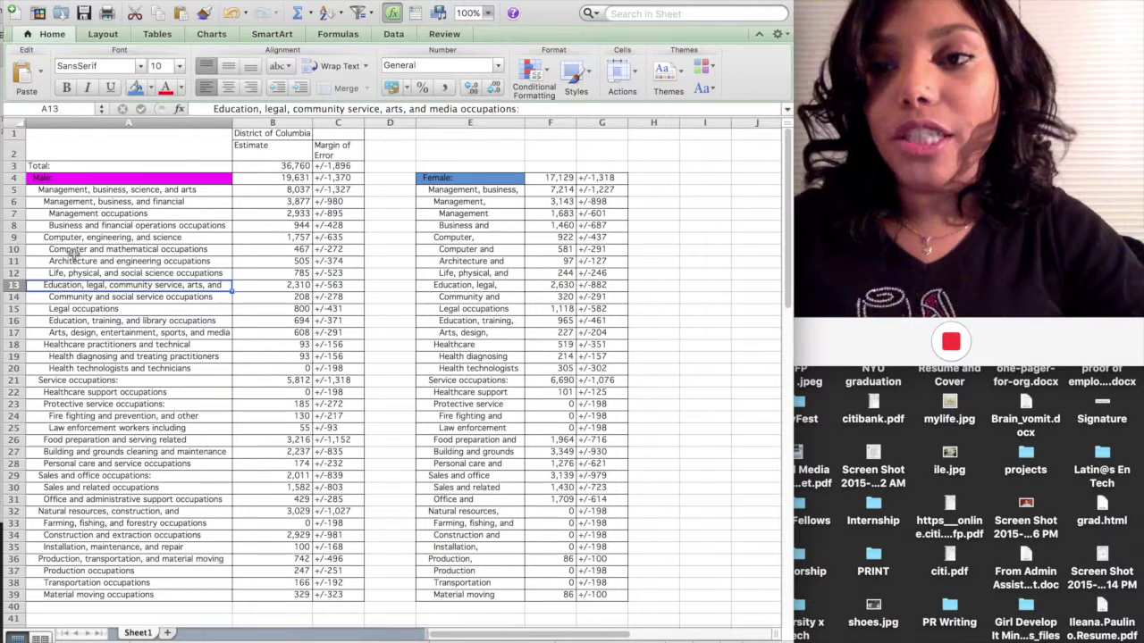
left_click(98, 190)
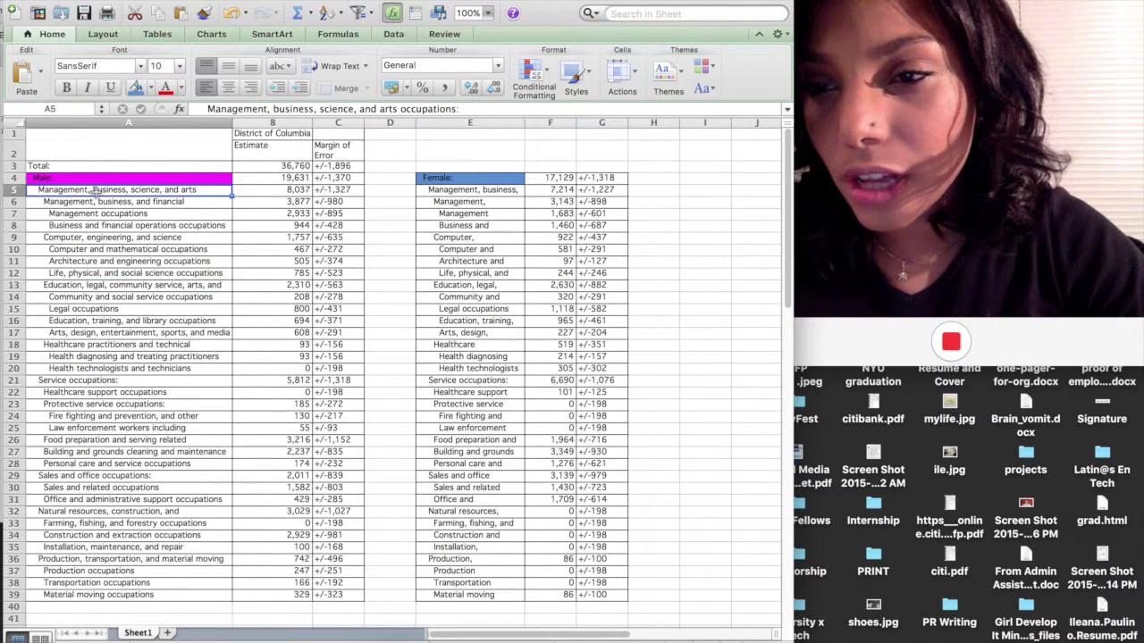
Delete the selected subcategory rows from both tables, keeping only the main occupation groups
left_click(13, 191)
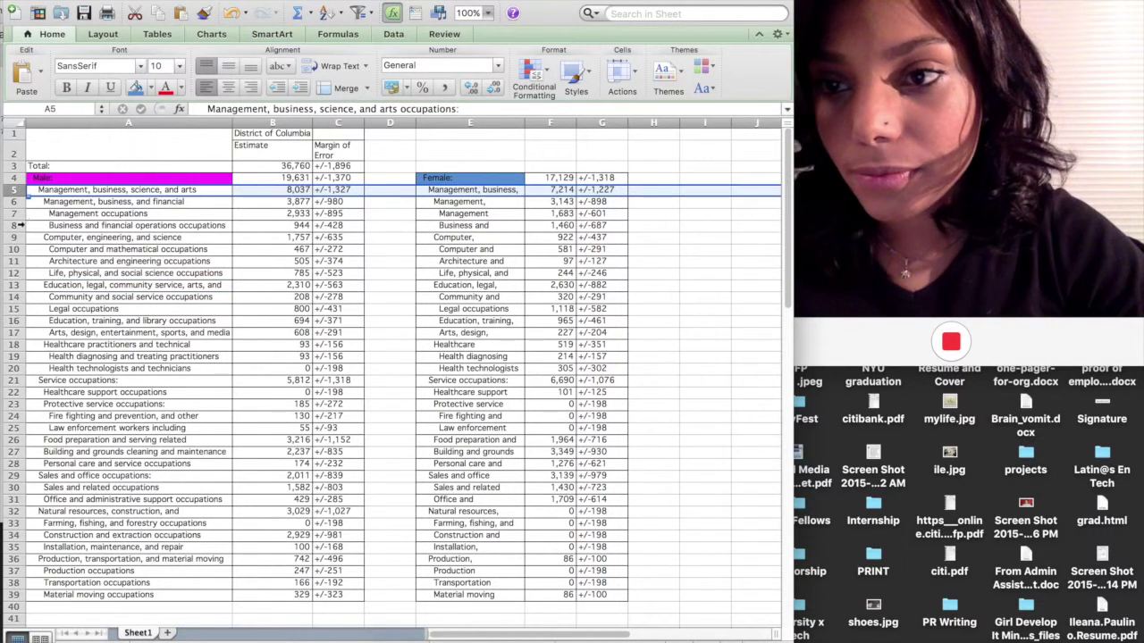
left_click(18, 225, "shift")
left_click_drag(14, 250, 17, 309)
right_click(16, 313)
left_click(63, 406)
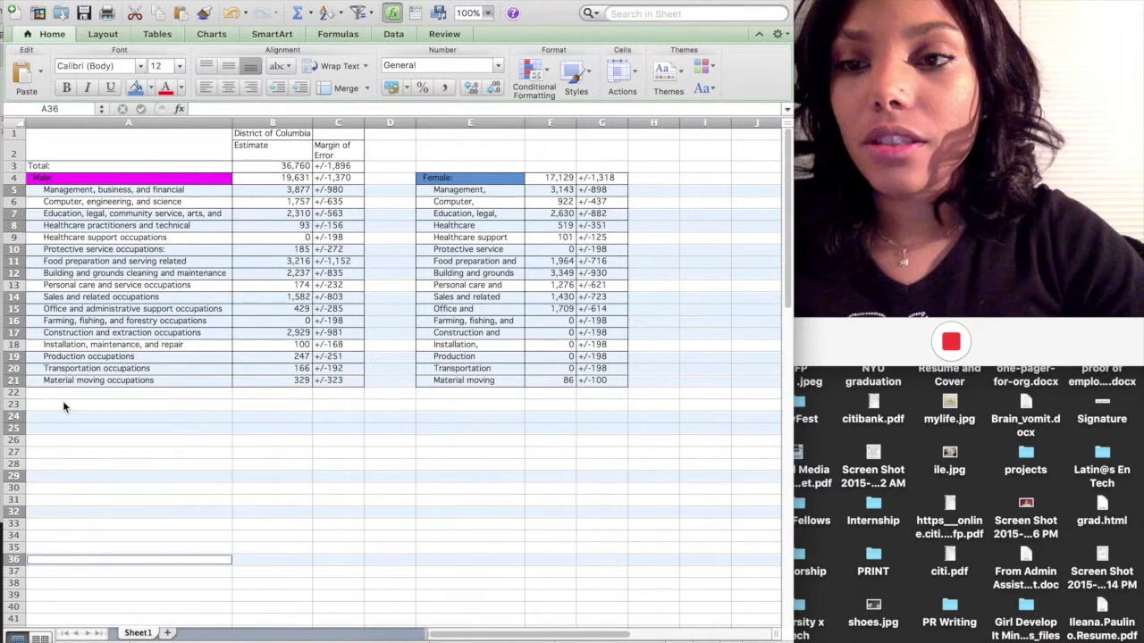
left_click(178, 450)
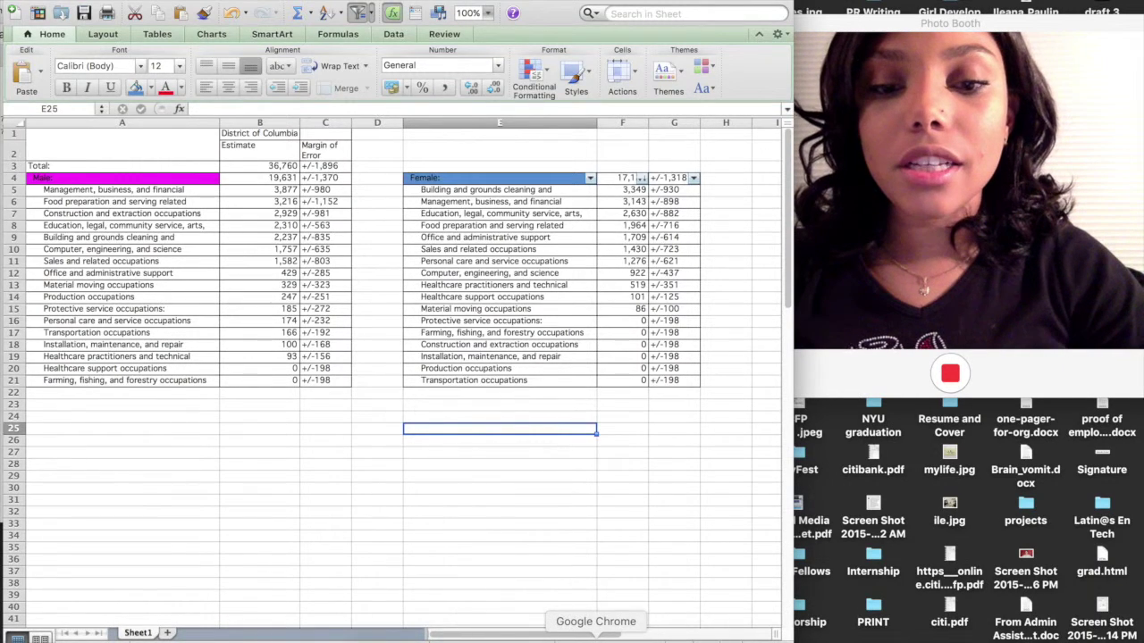
left_click(607, 637)
Search 'median earnings occupation', run the B24011 search, and open the 2014 one-year estimates table
scroll(349, 268, "up", 3)
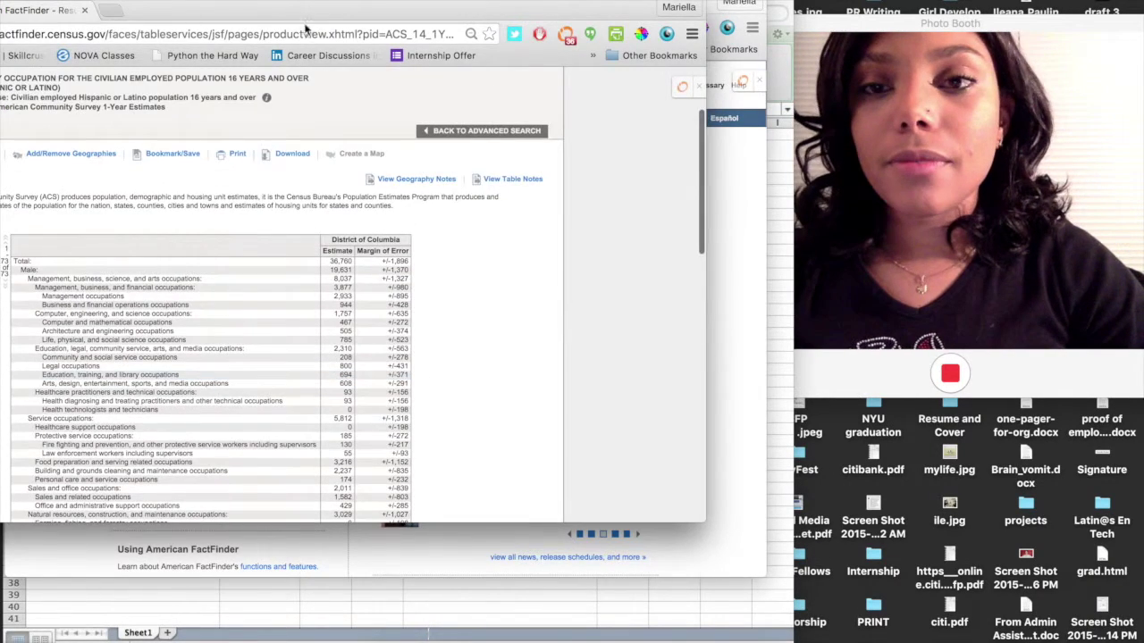
left_click_drag(294, 7, 438, 17)
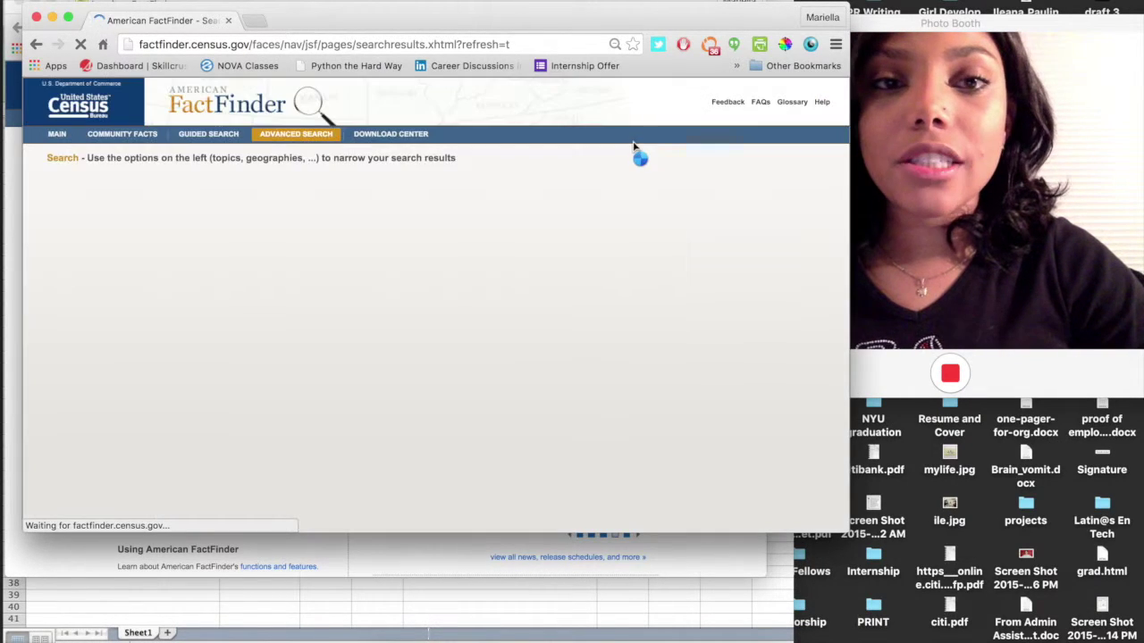
scroll(358, 304, "down", 2)
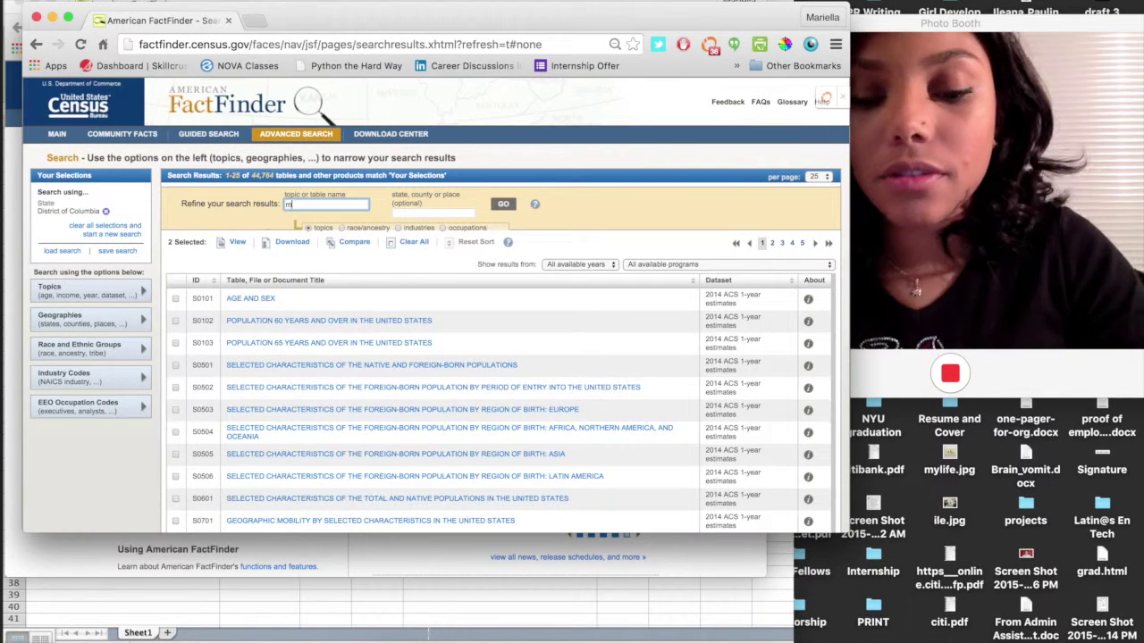
left_click(295, 205)
type("median")
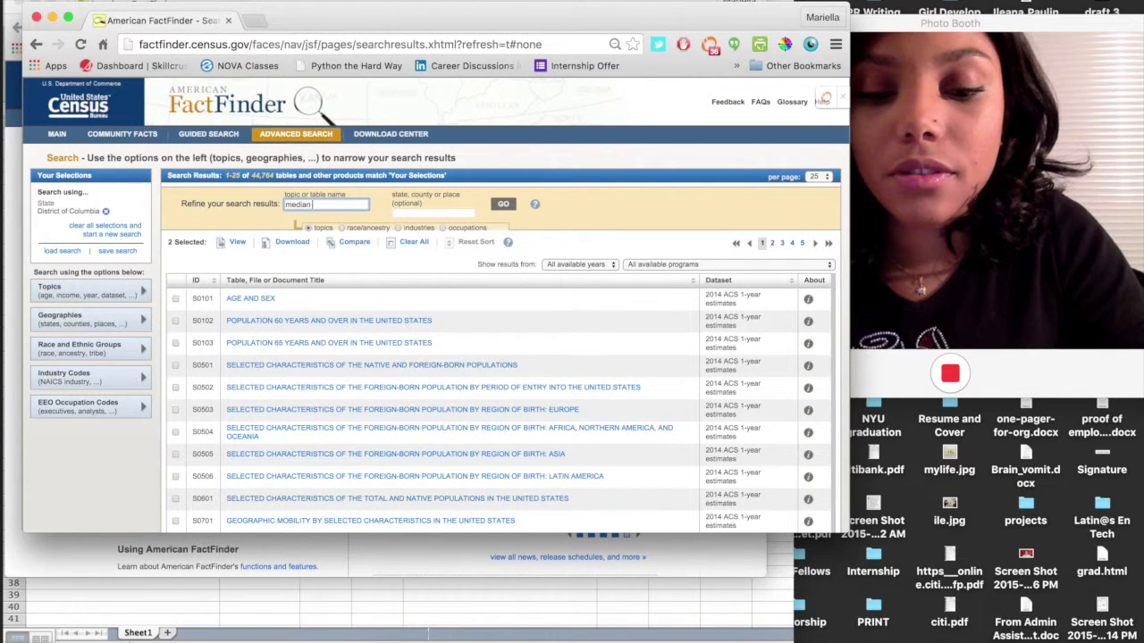
type(" earnings occupation")
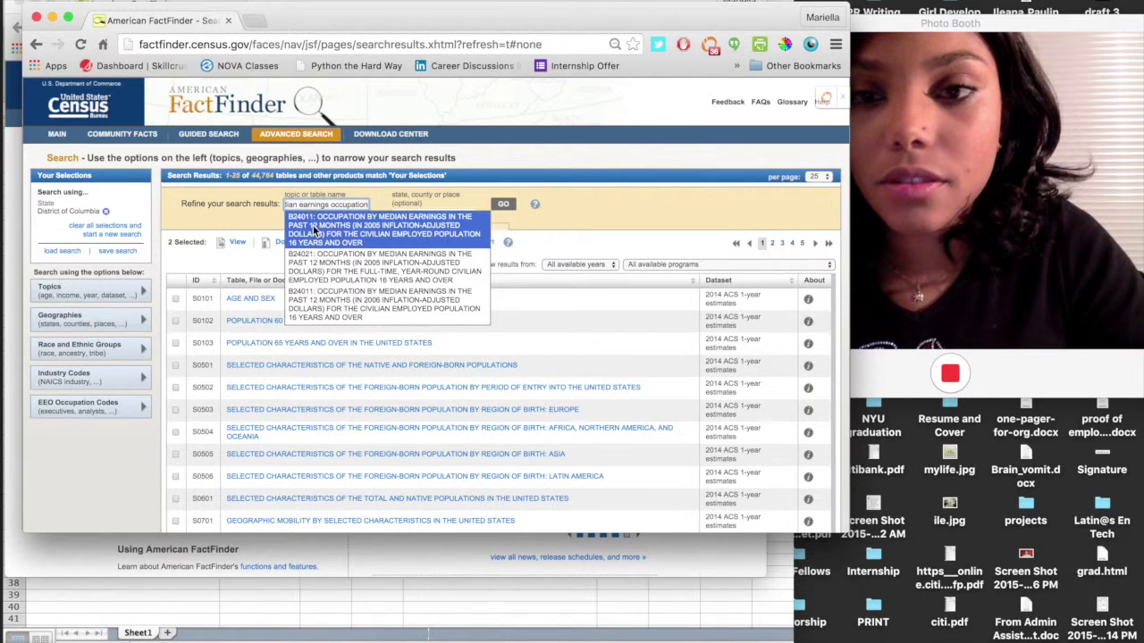
left_click(373, 233)
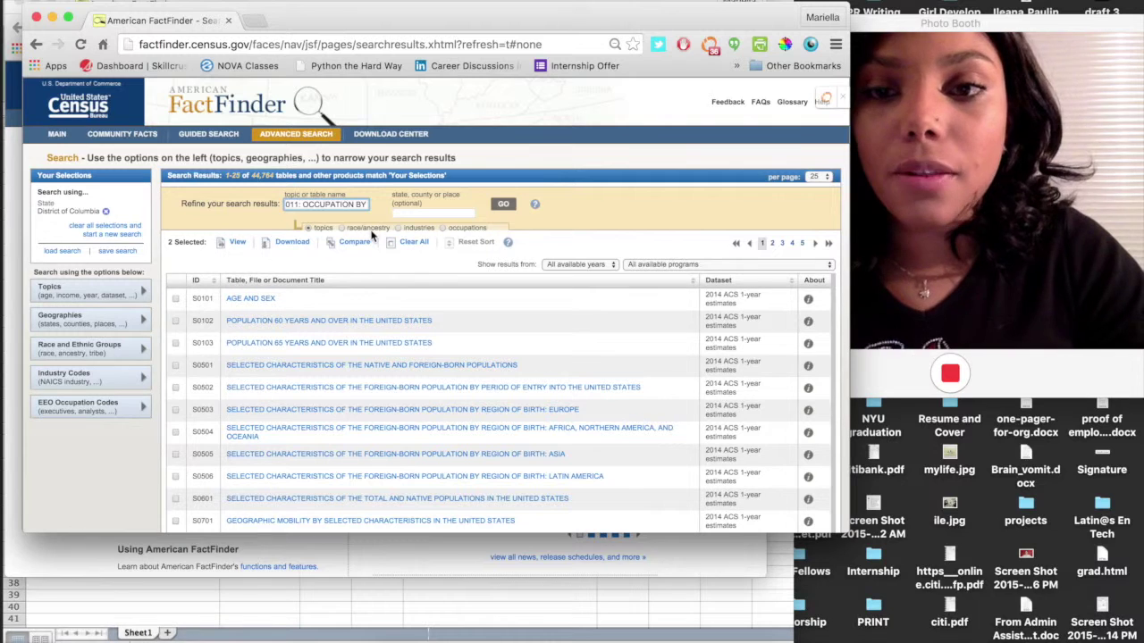
left_click(503, 206)
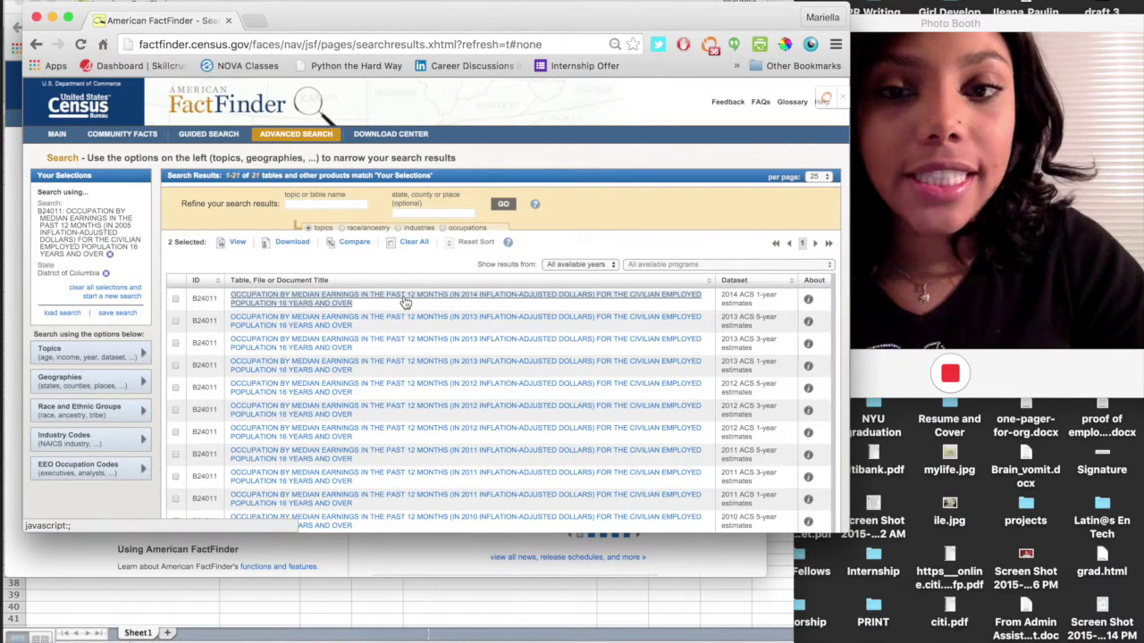
left_click(424, 301)
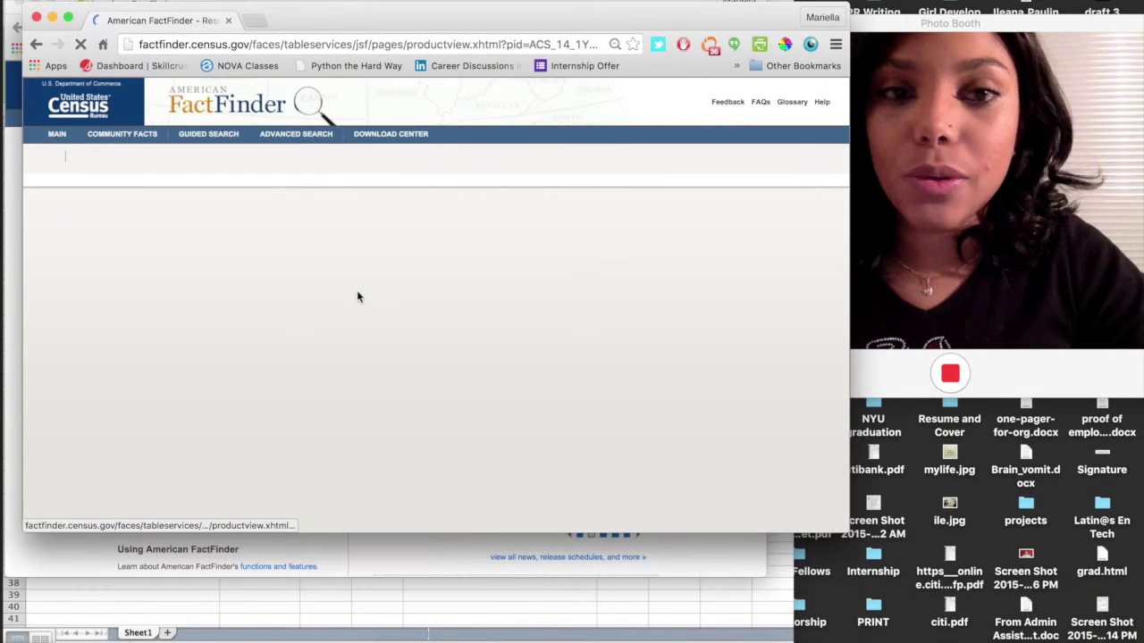
Download the 2014 B24011 median earnings table in Microsoft Excel (.xls) format
scroll(357, 295, "down", 5)
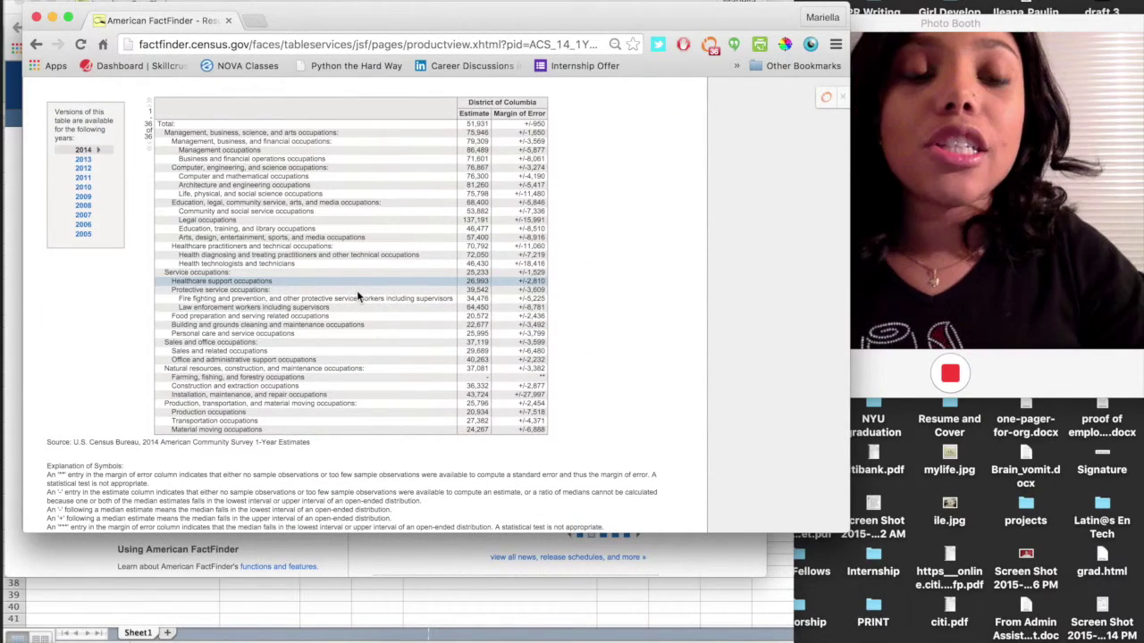
scroll(388, 303, "up", 2)
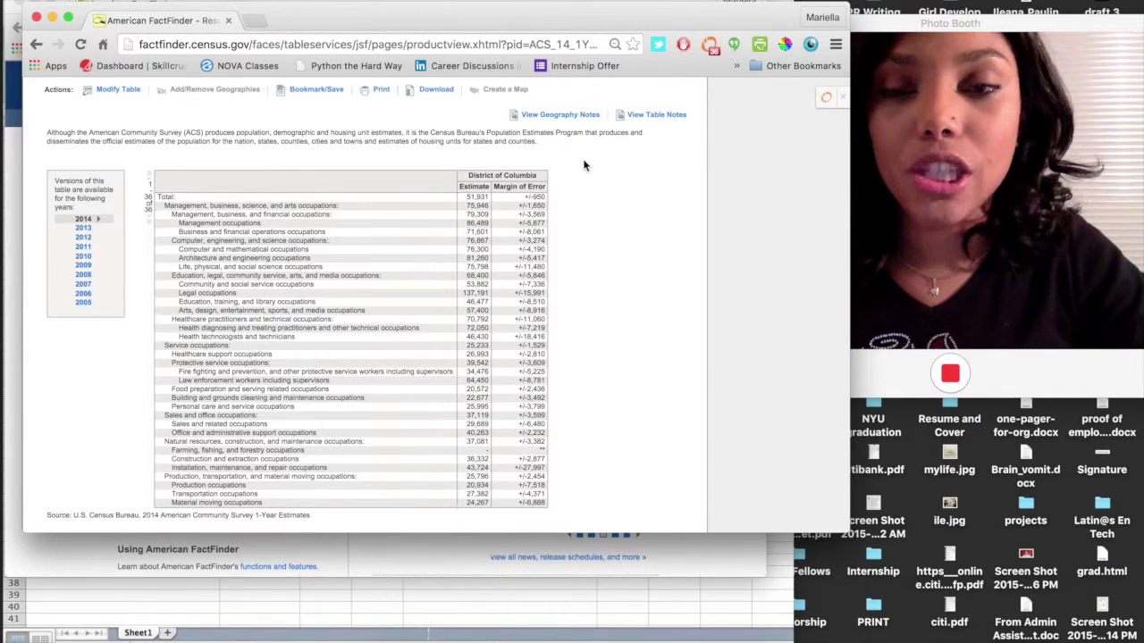
scroll(584, 165, "up", 1)
left_click(432, 106)
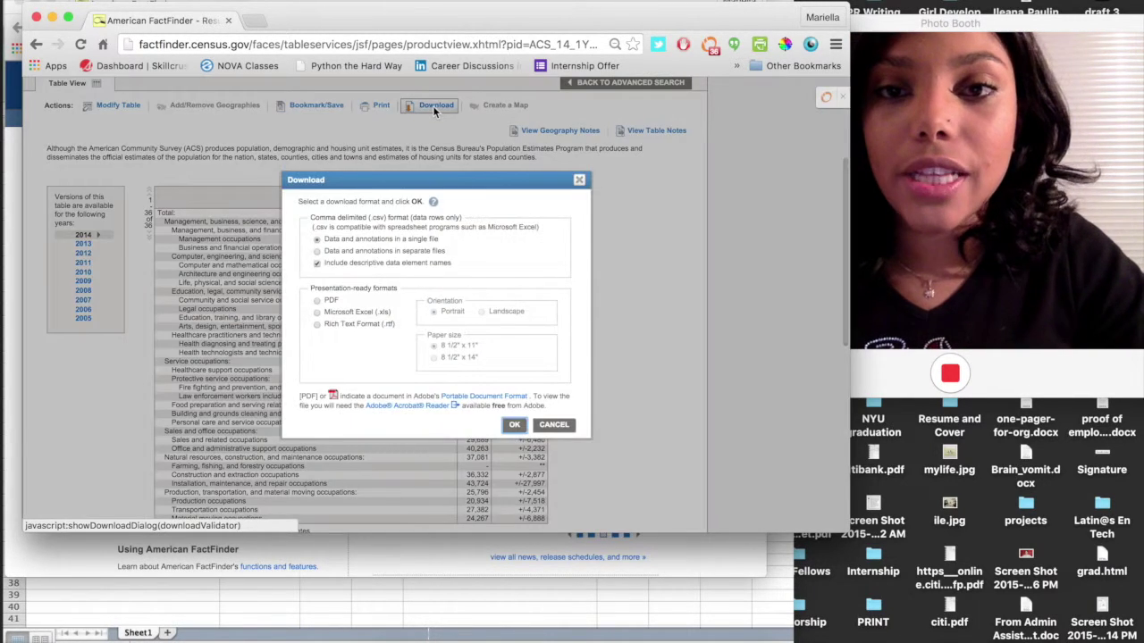
left_click(317, 312)
left_click(514, 425)
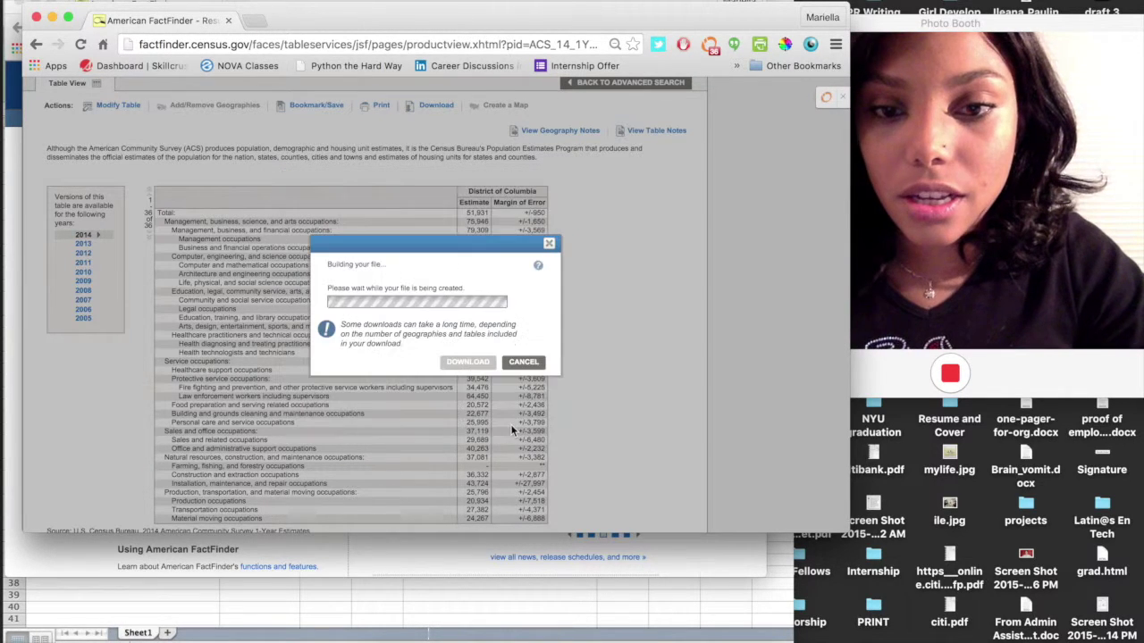
left_click(482, 362)
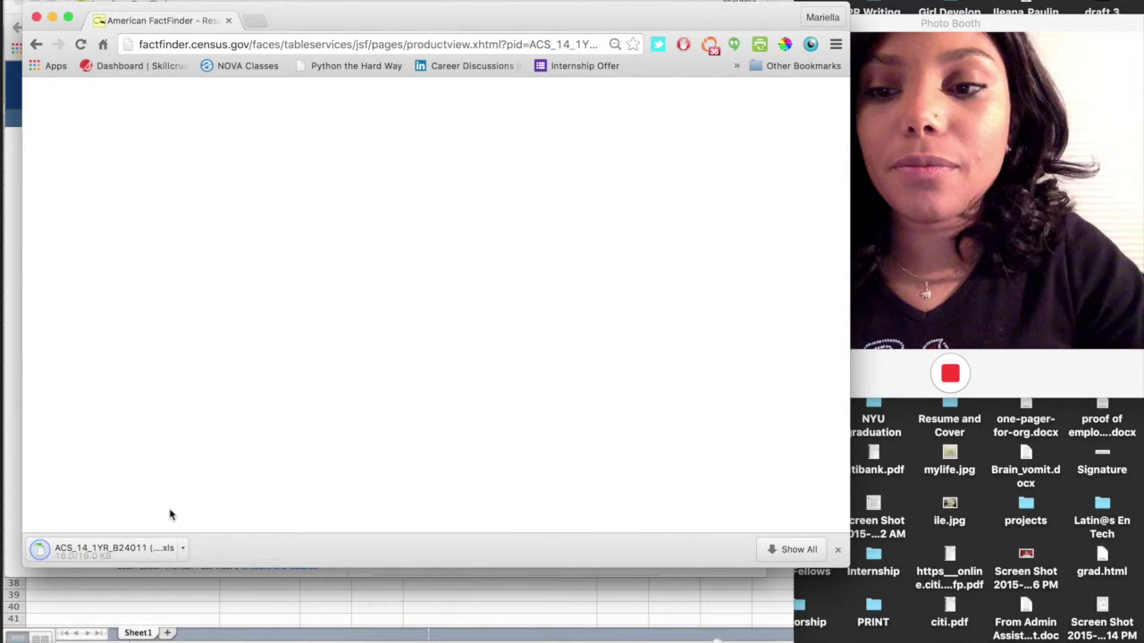
Copy the Total-to-Material-moving table from the B24011 file, then select A25 in the Male/Female workbook
left_click(117, 549)
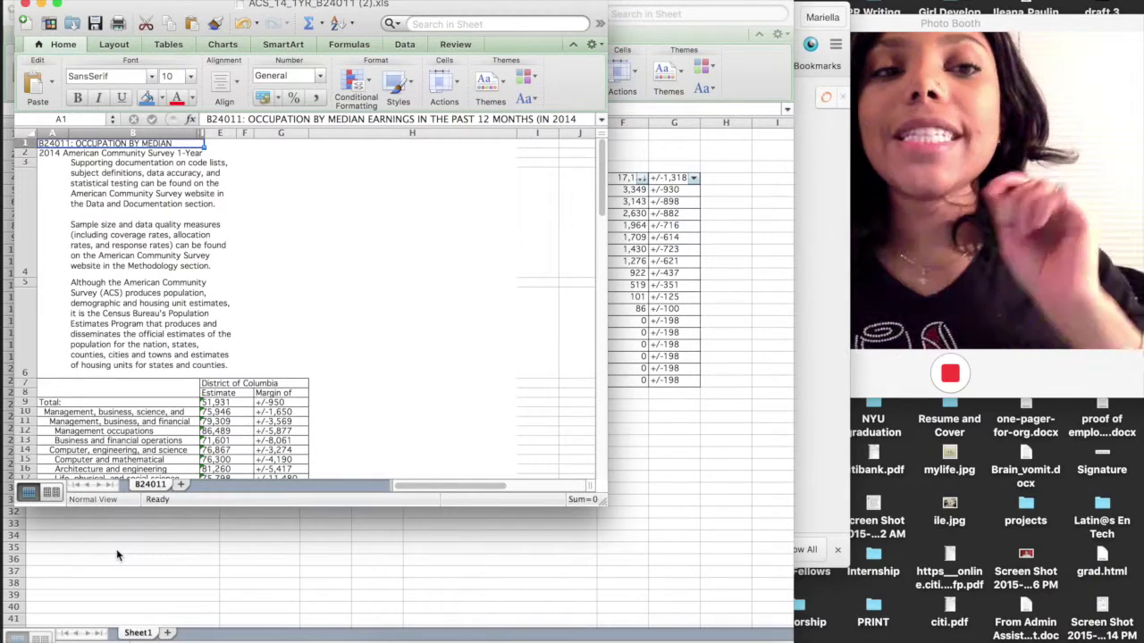
scroll(152, 399, "down", 15)
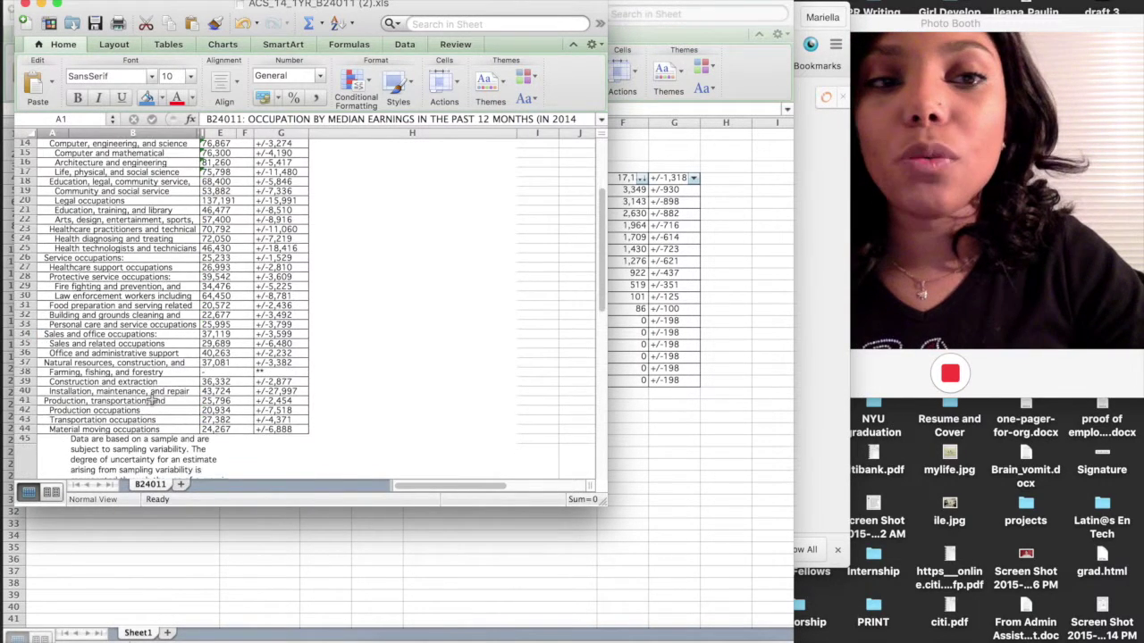
left_click_drag(286, 229, 65, 404)
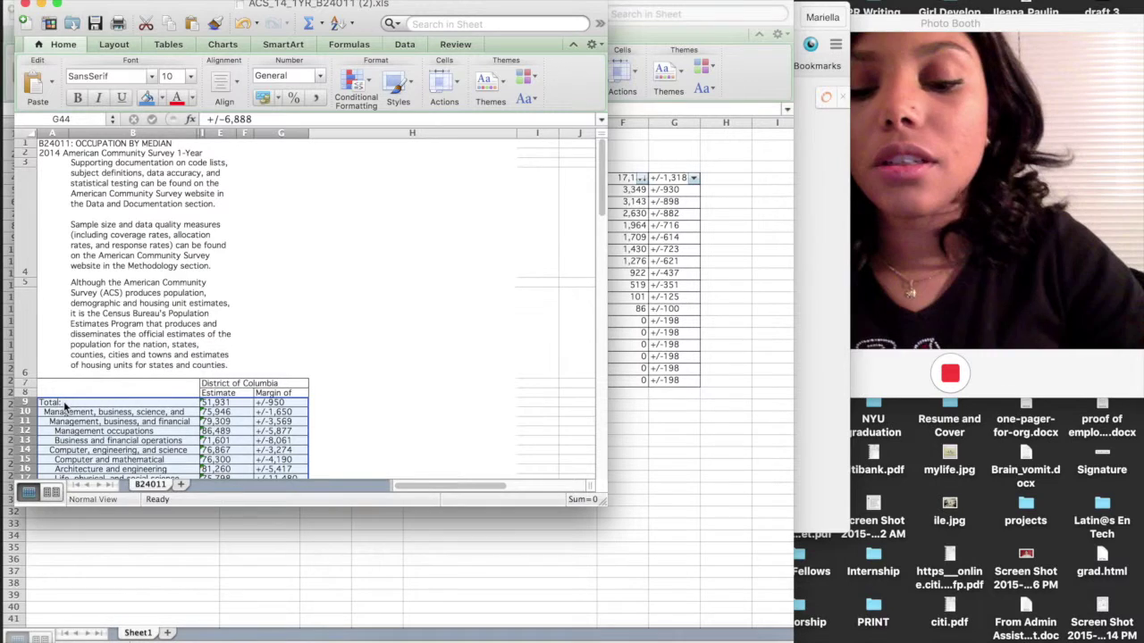
key("super+c")
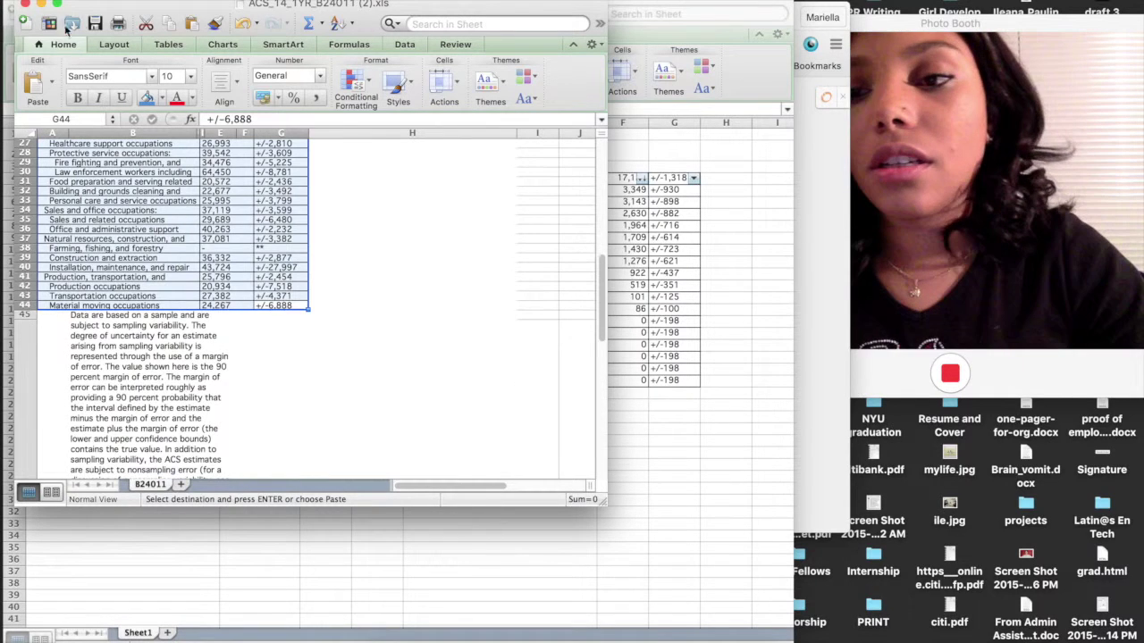
left_click(703, 507)
left_click(55, 430)
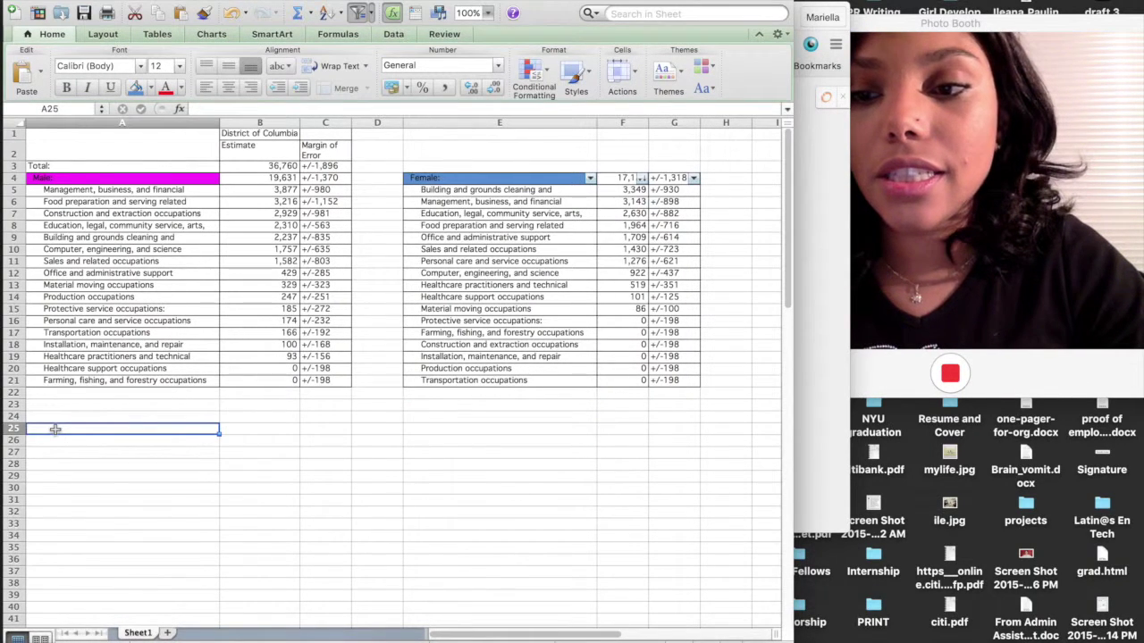
Paste the earnings table at A25 and apply Wrap Text to the long occupation labels
key("super+v")
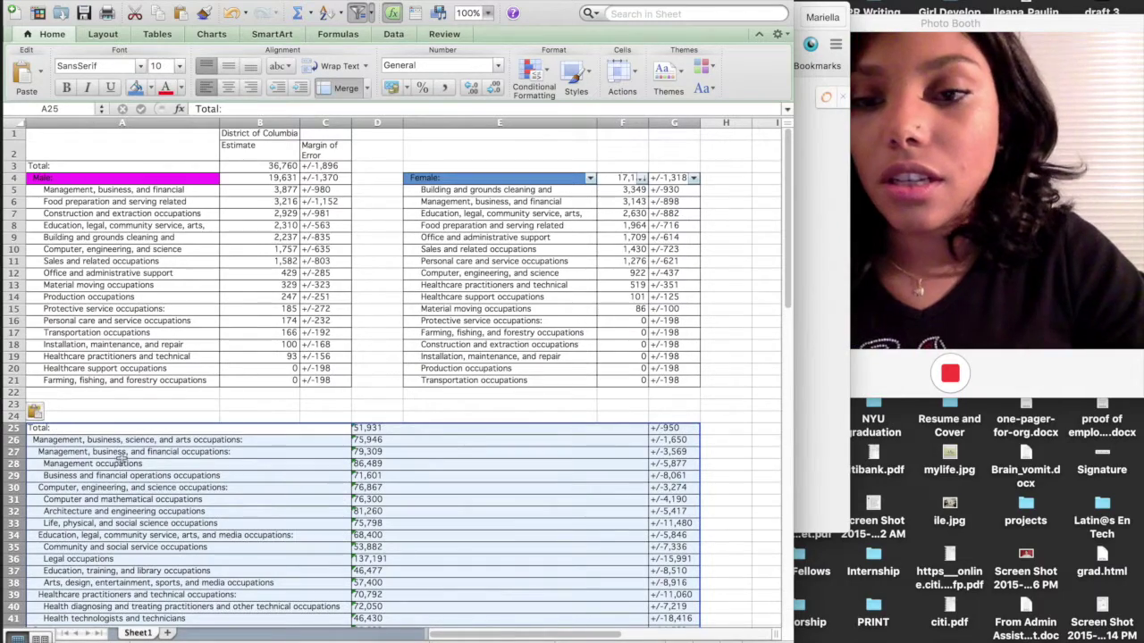
scroll(121, 456, "down", 1)
scroll(120, 457, "down", 5)
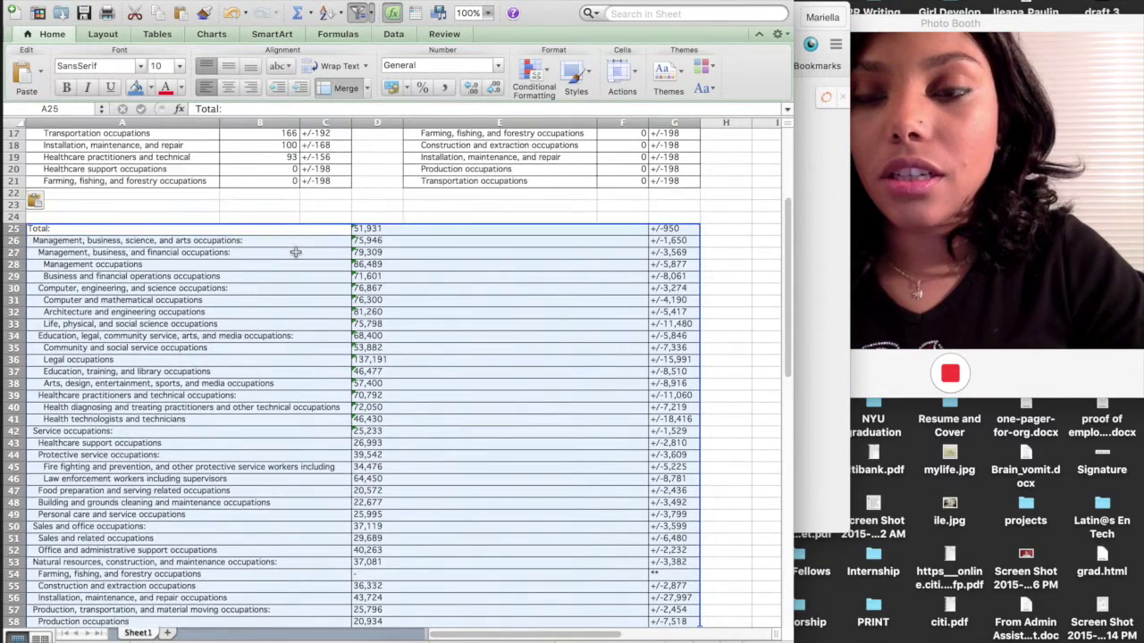
left_click(338, 65)
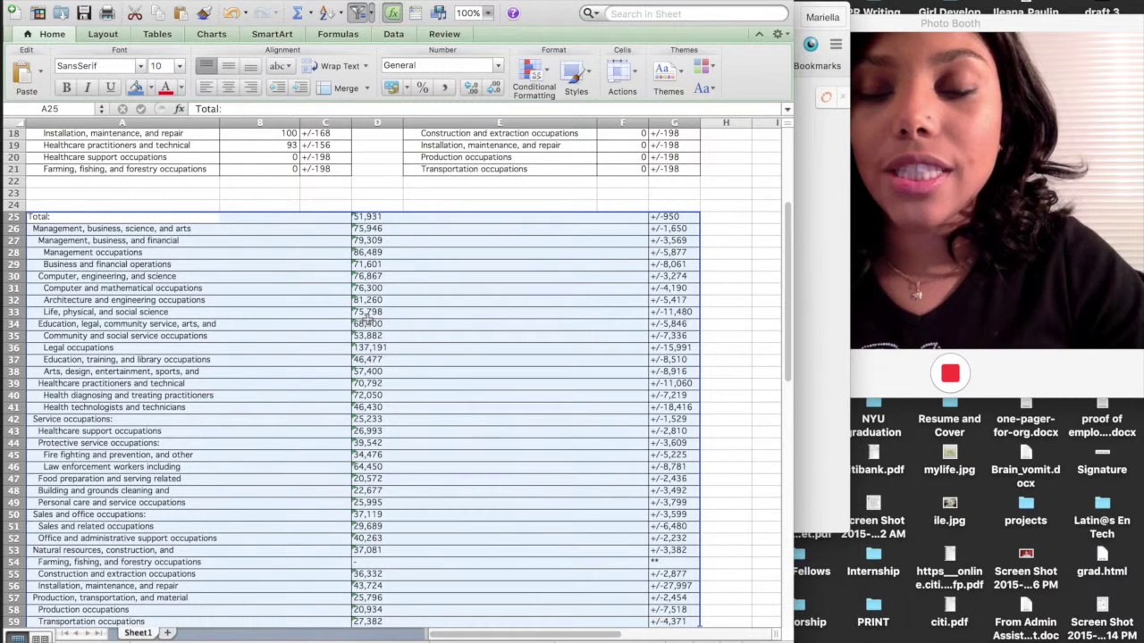
Delete both empty cell blocks with Shift cells left, moving estimates into B and margins into C
left_click(247, 217)
left_click_drag(247, 217, 337, 418)
right_click(334, 407)
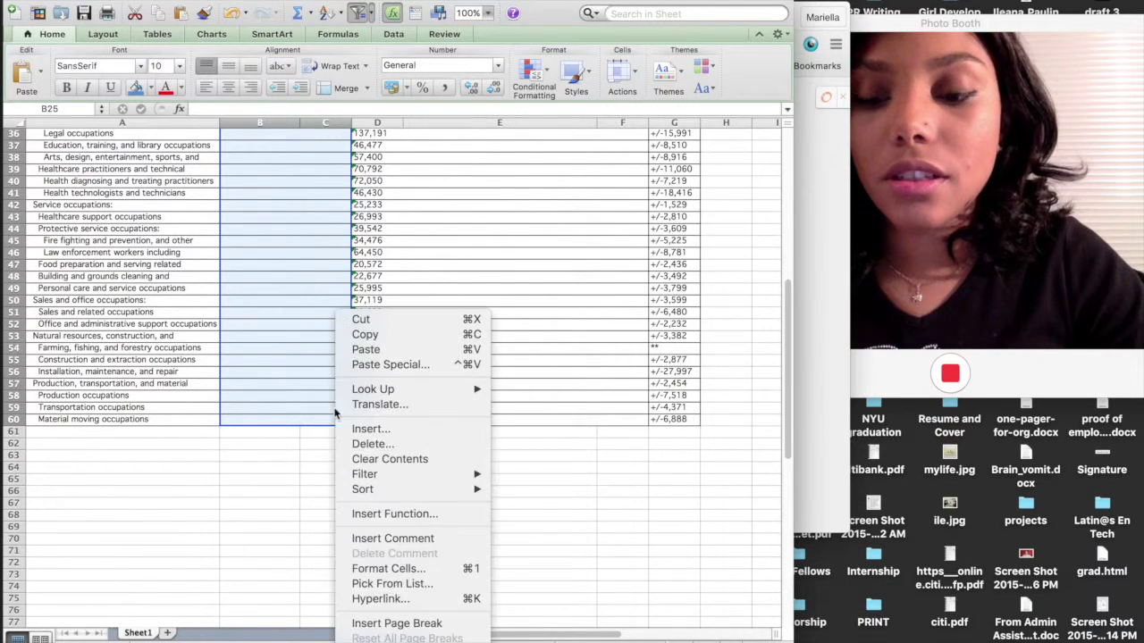
left_click(371, 444)
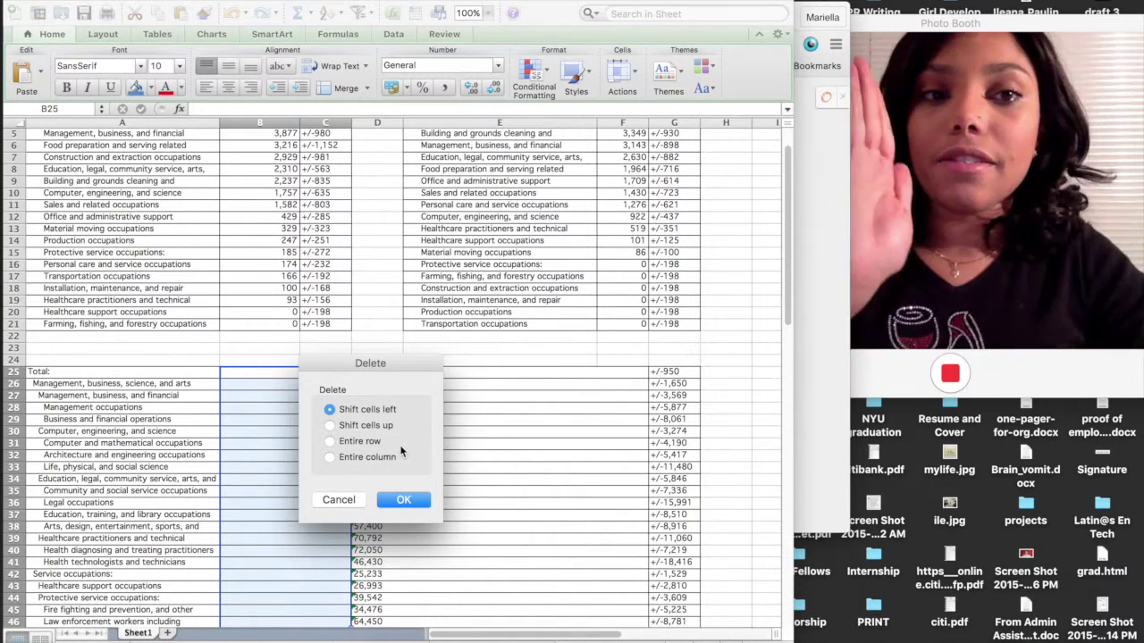
left_click(420, 503)
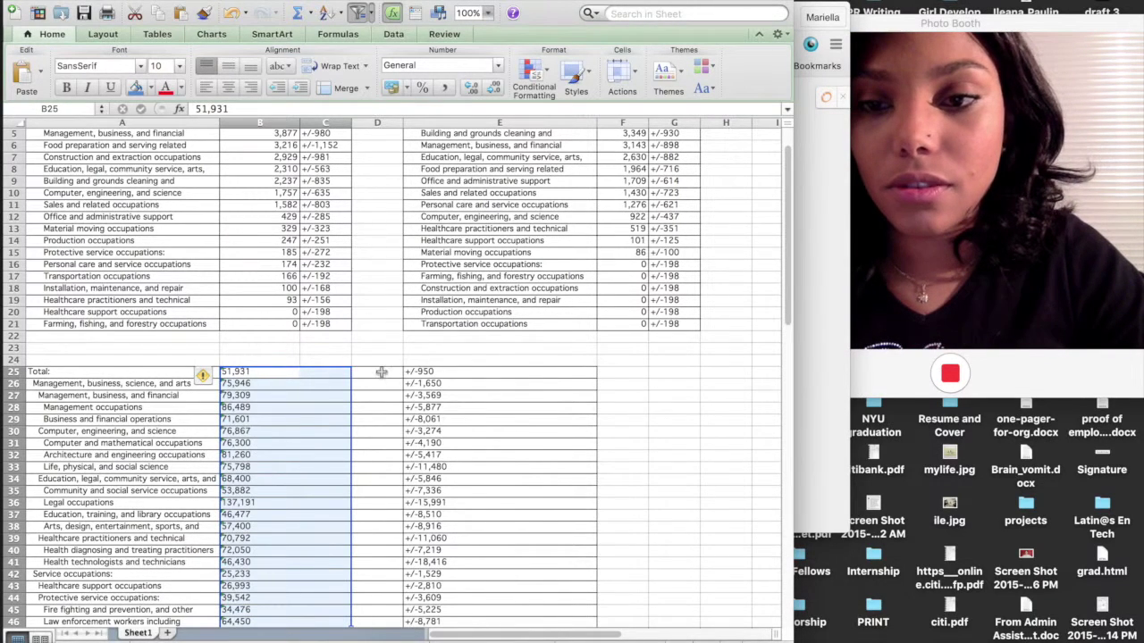
left_click_drag(323, 372, 367, 445)
right_click(358, 365)
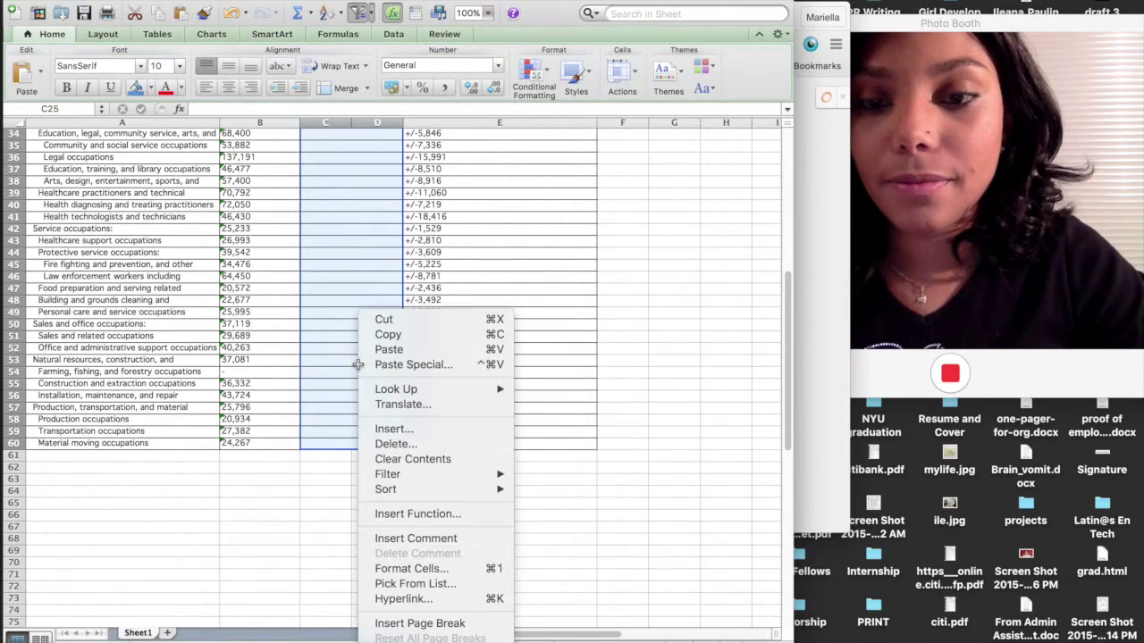
left_click(396, 444)
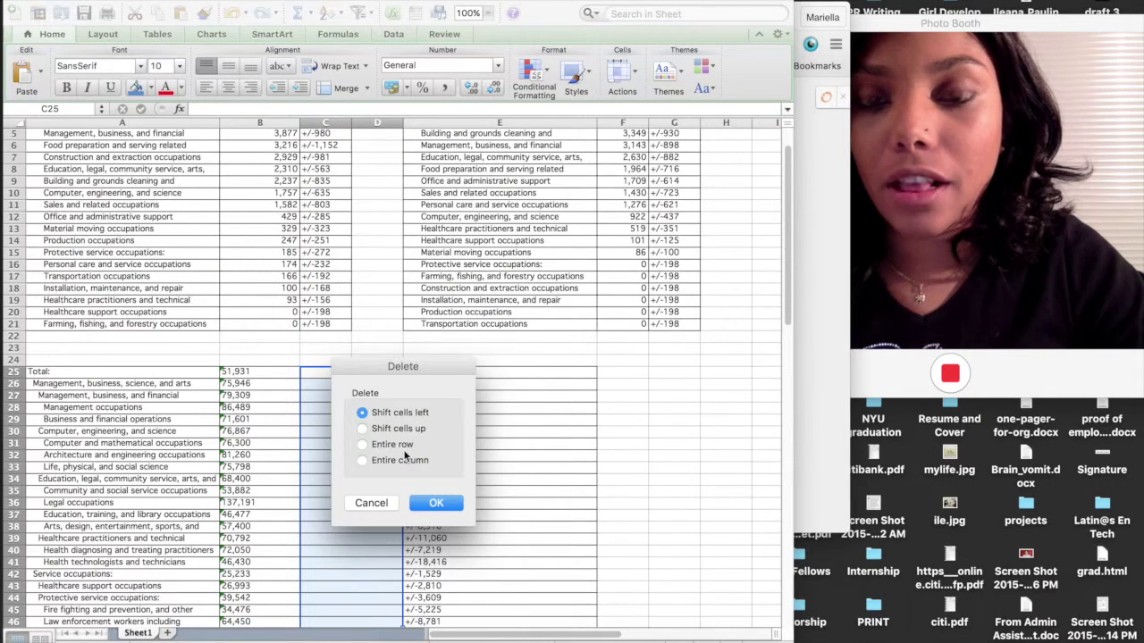
left_click(438, 503)
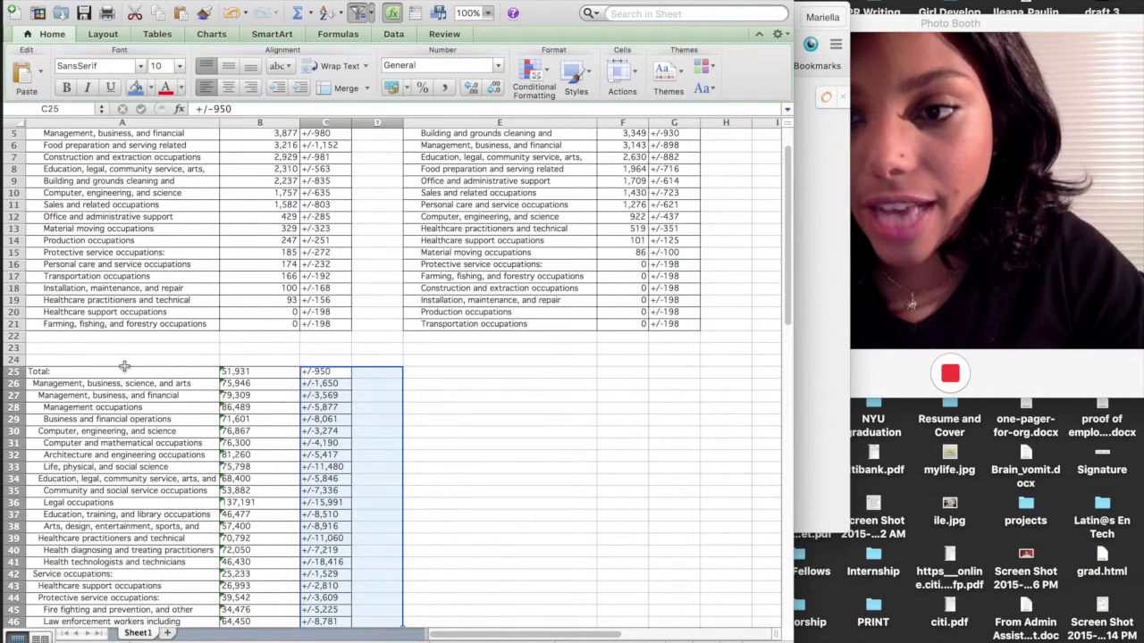
scroll(124, 367, "up", 2)
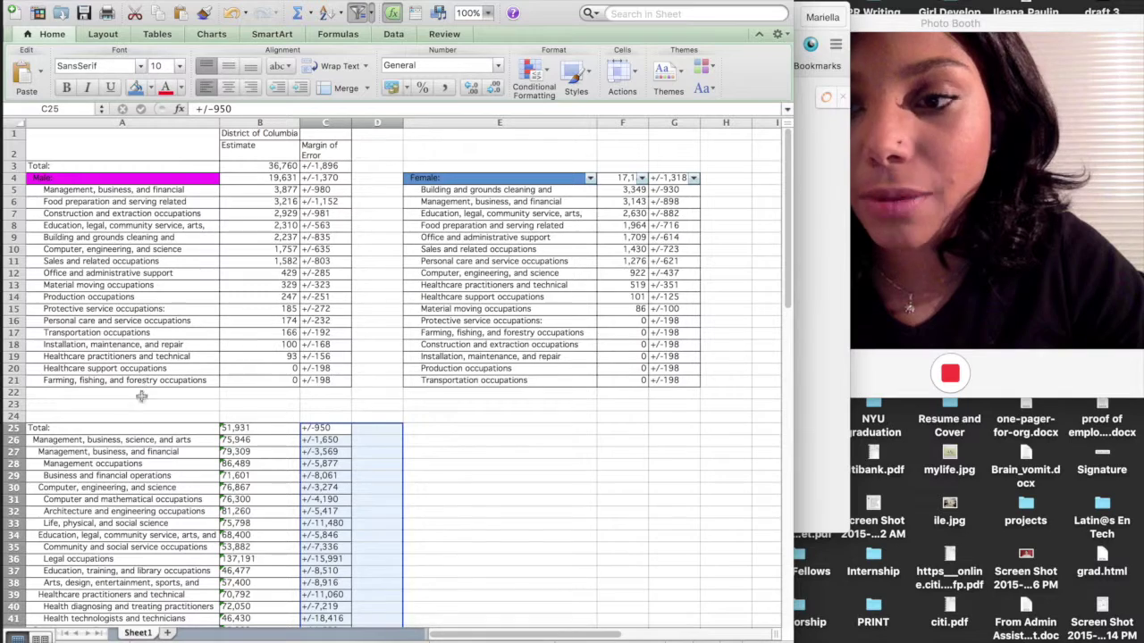
Delete the subcategory rows from the earnings table, keeping Total and the main occupation groups
scroll(143, 453, "down", 3)
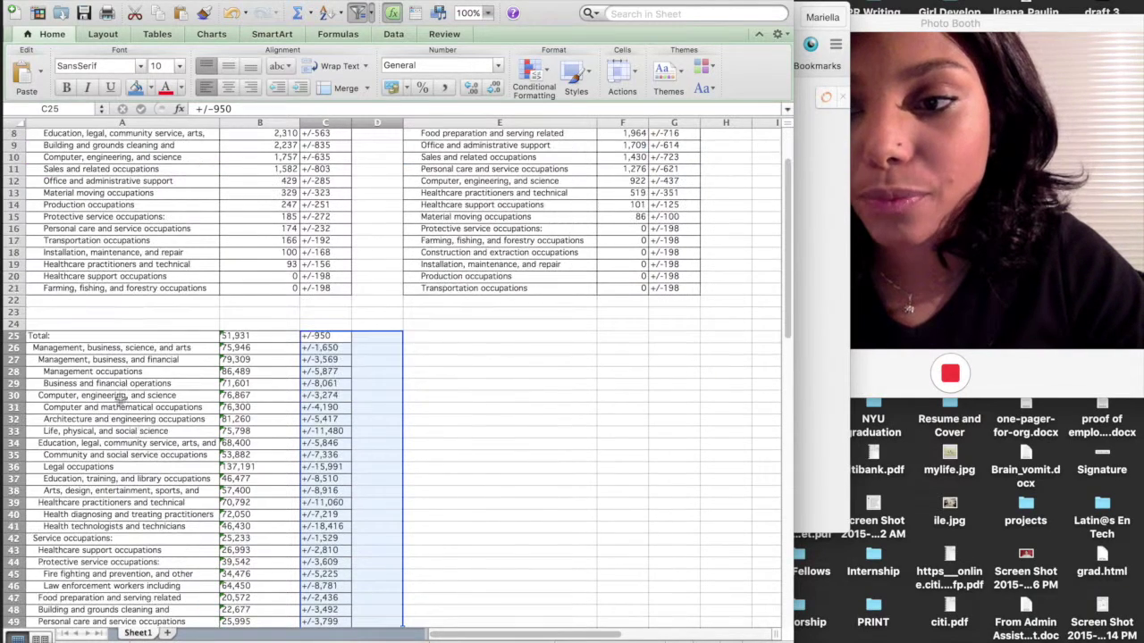
left_click(16, 348)
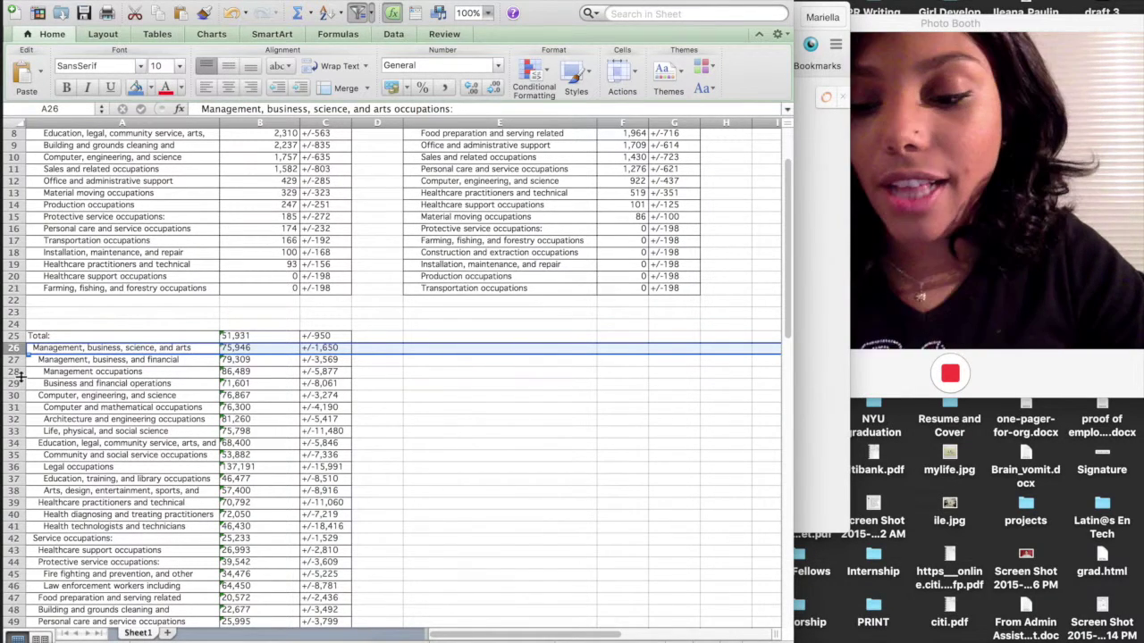
scroll(20, 375, "down", 4)
left_click(14, 562, "shift")
right_click(13, 562)
left_click(49, 554)
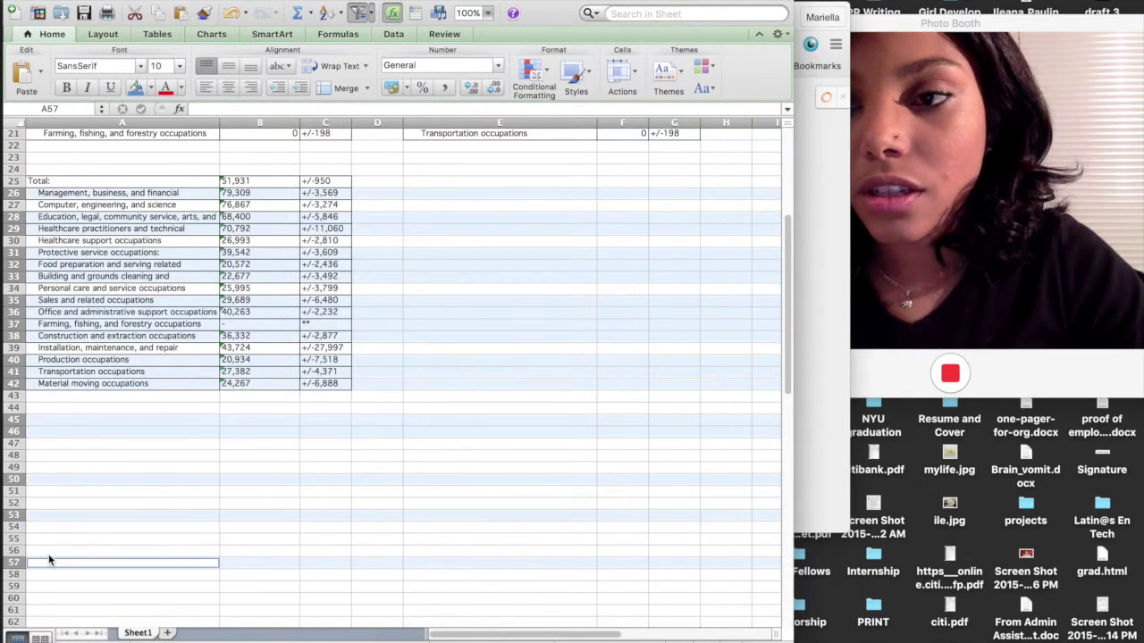
Copy the trimmed earnings table A25:C42 and paste it at I4 beside the Female table
scroll(189, 454, "up", 4)
left_click_drag(36, 312, 319, 520)
key("ctrl+c")
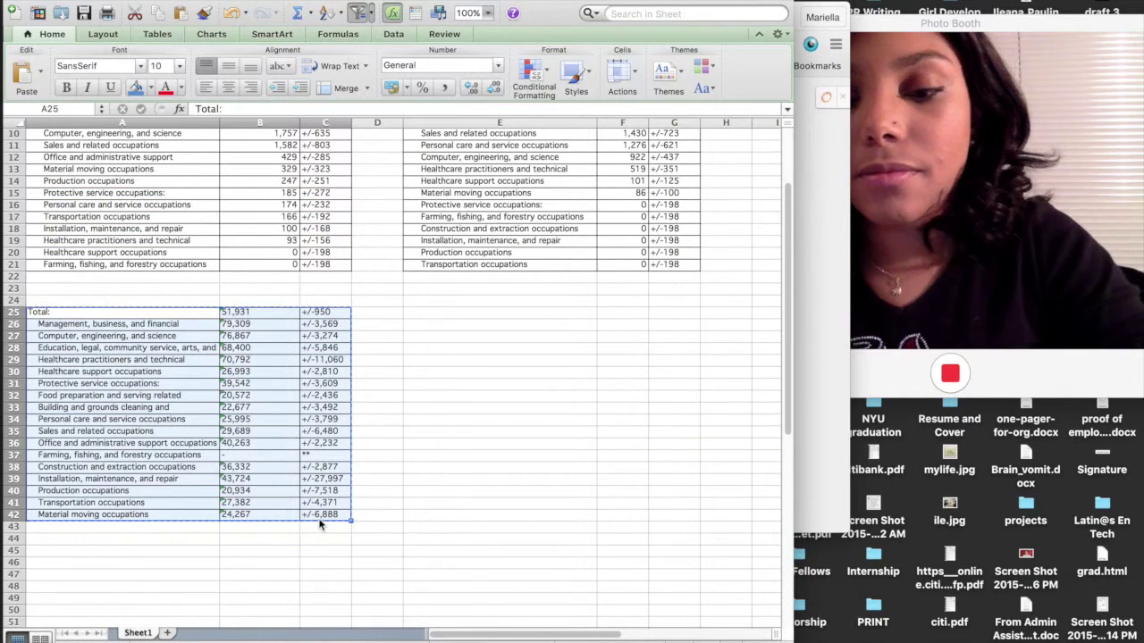
scroll(319, 520, "up", 3)
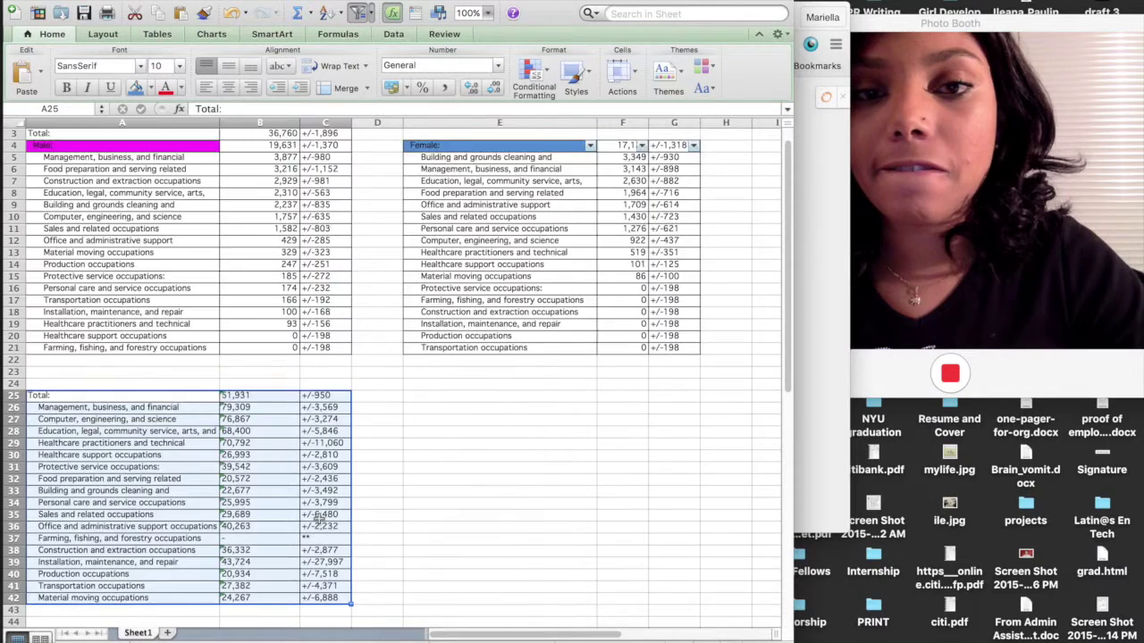
scroll(321, 521, "right", 10)
scroll(370, 420, "left", 10)
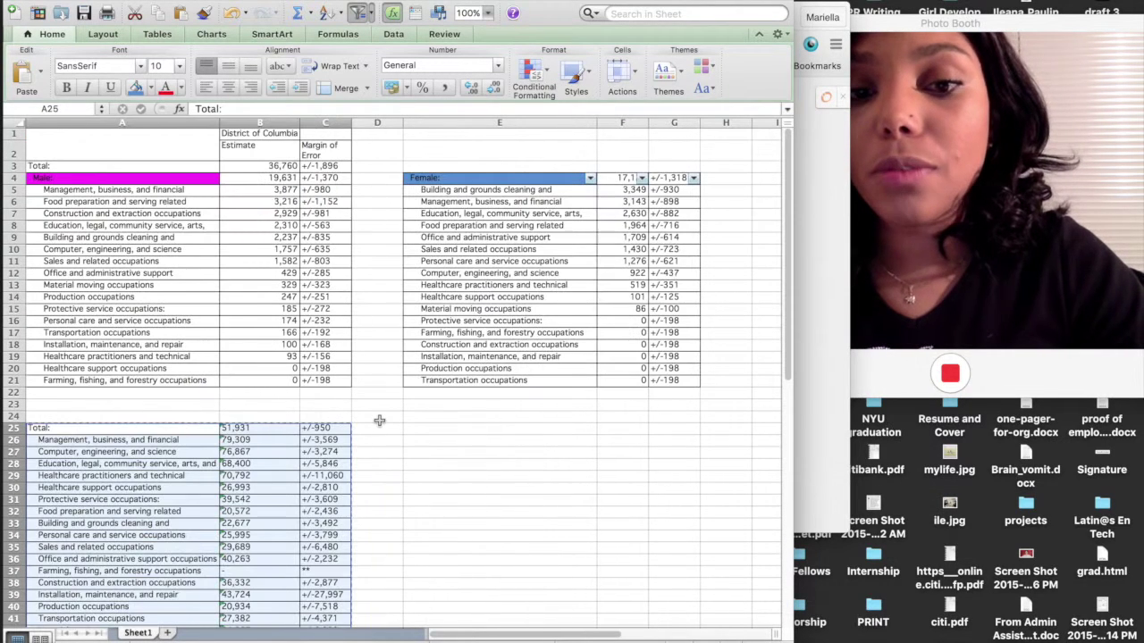
scroll(379, 420, "right", 4)
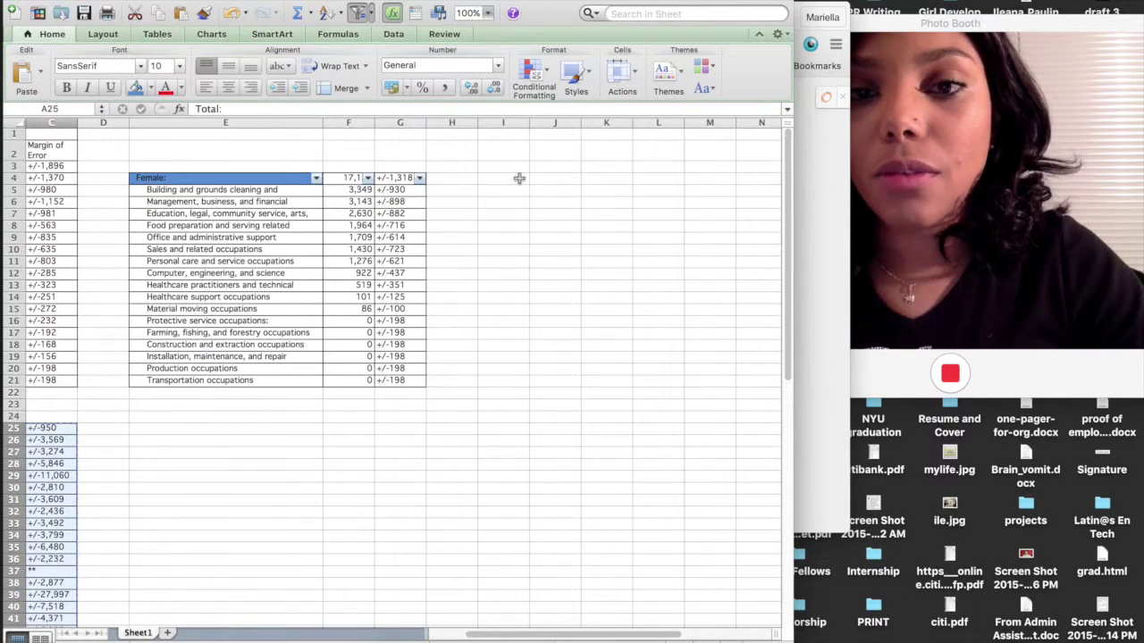
left_click(515, 183)
key("super+v")
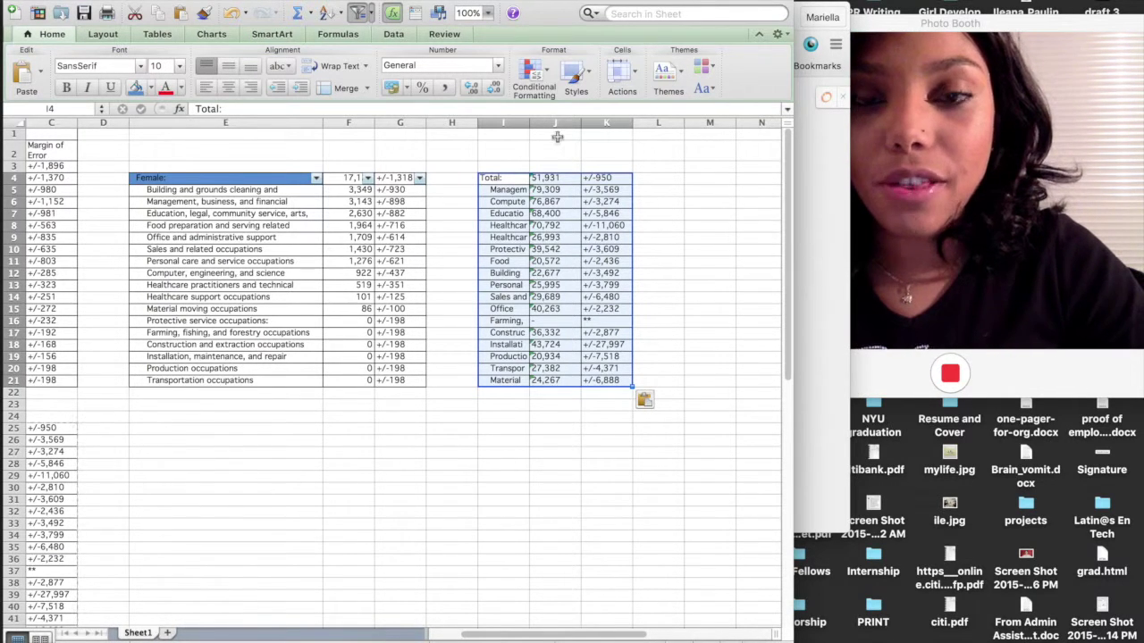
left_click(509, 167)
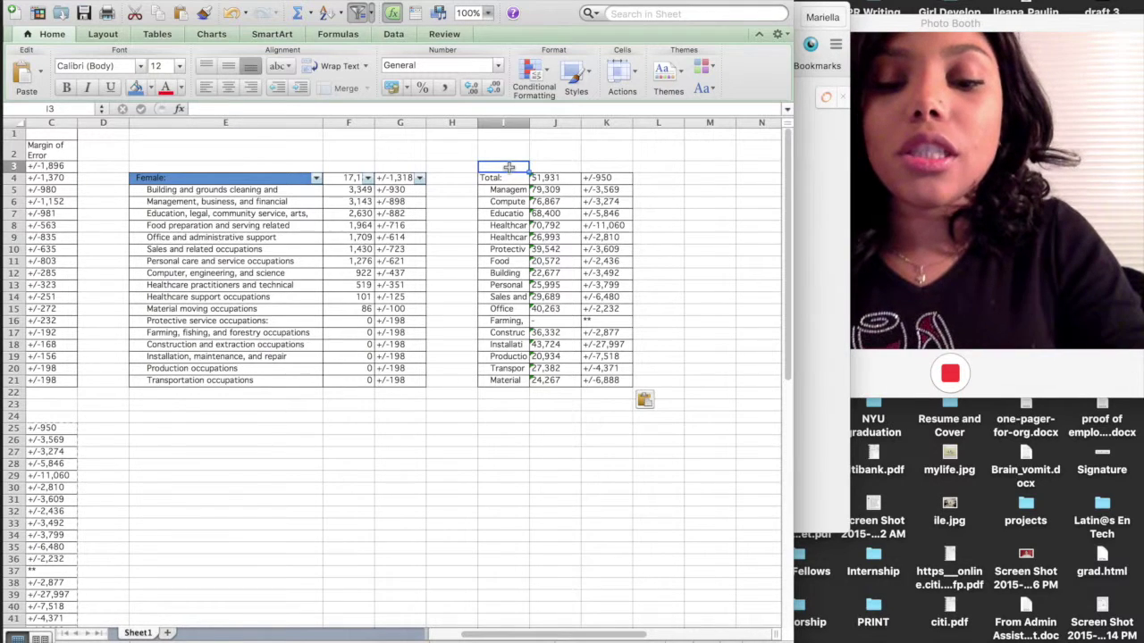
Head the copied table 'MEDIAN INCOME FOR OCCUPATIONS' in I3 and retitle the female table in E3
type("me")
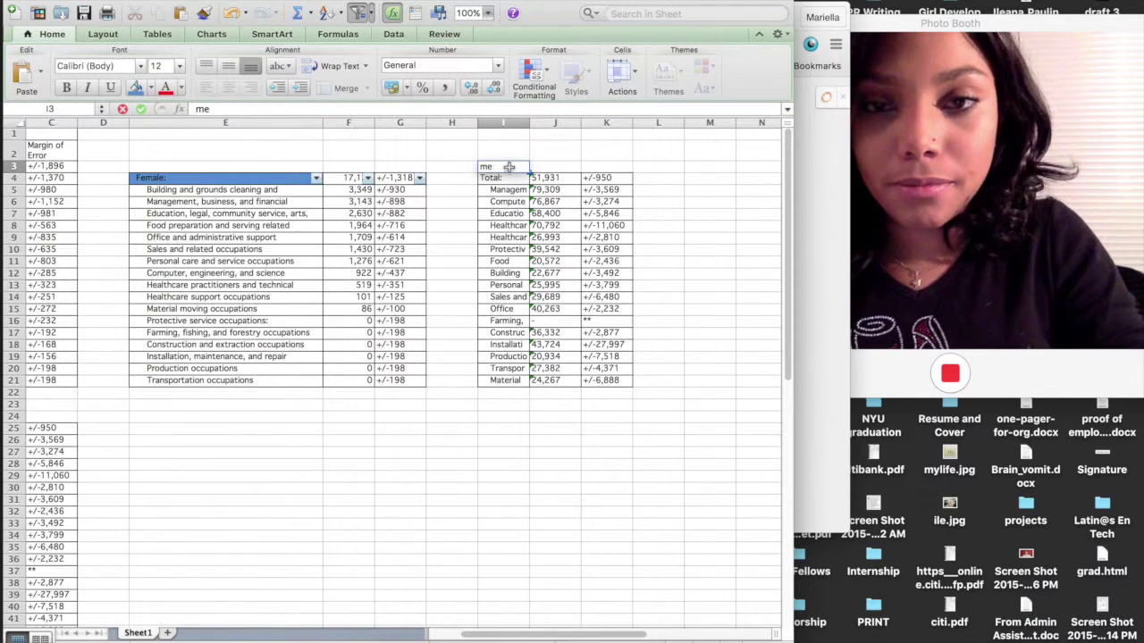
type("dMEDIAN")
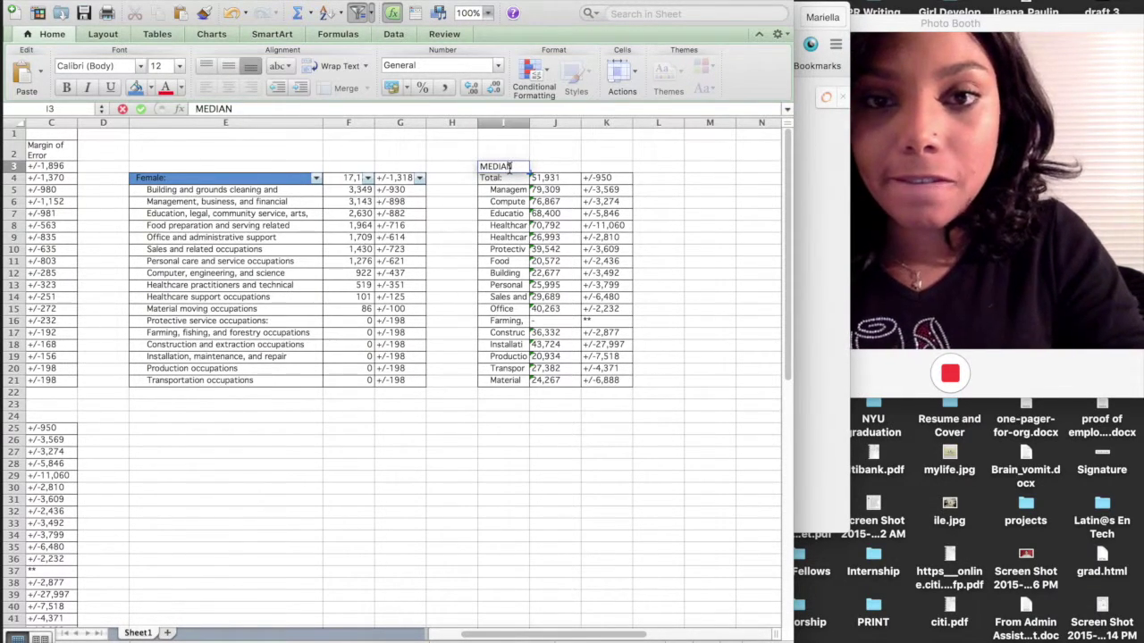
type(" INCOME FOR")
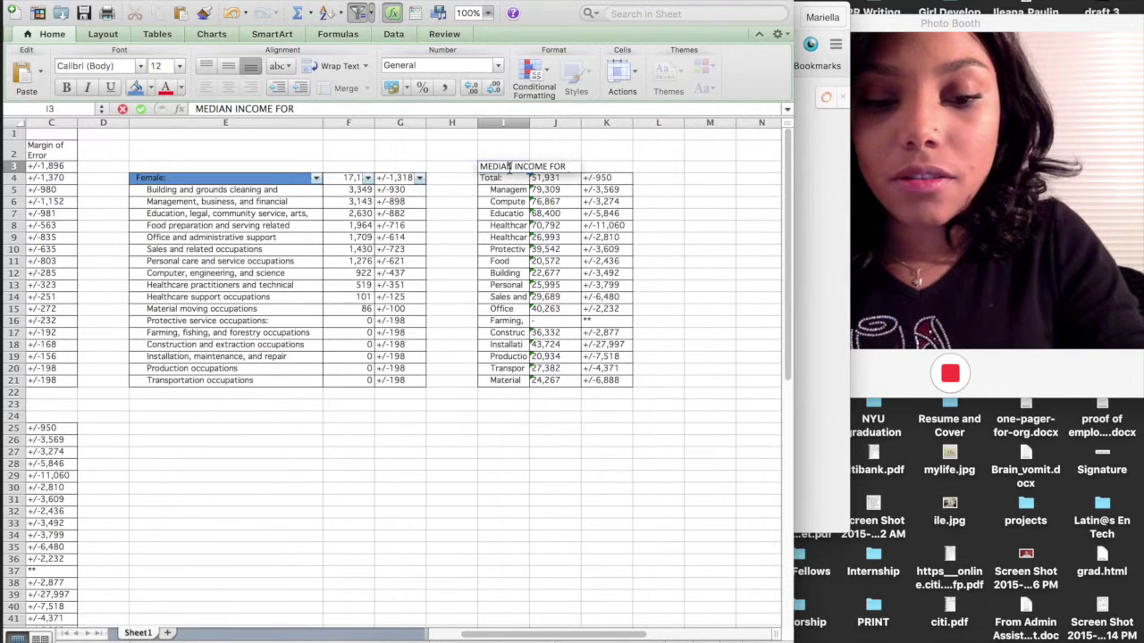
type(" OCCUPATIONS")
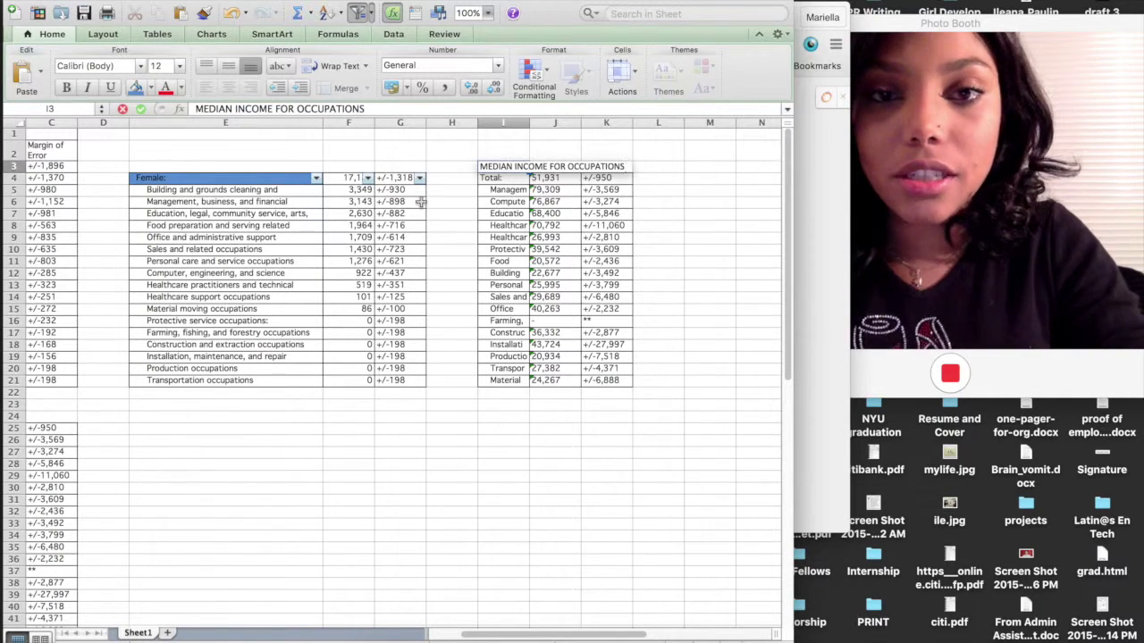
left_click(279, 168)
type("TOTAL LA")
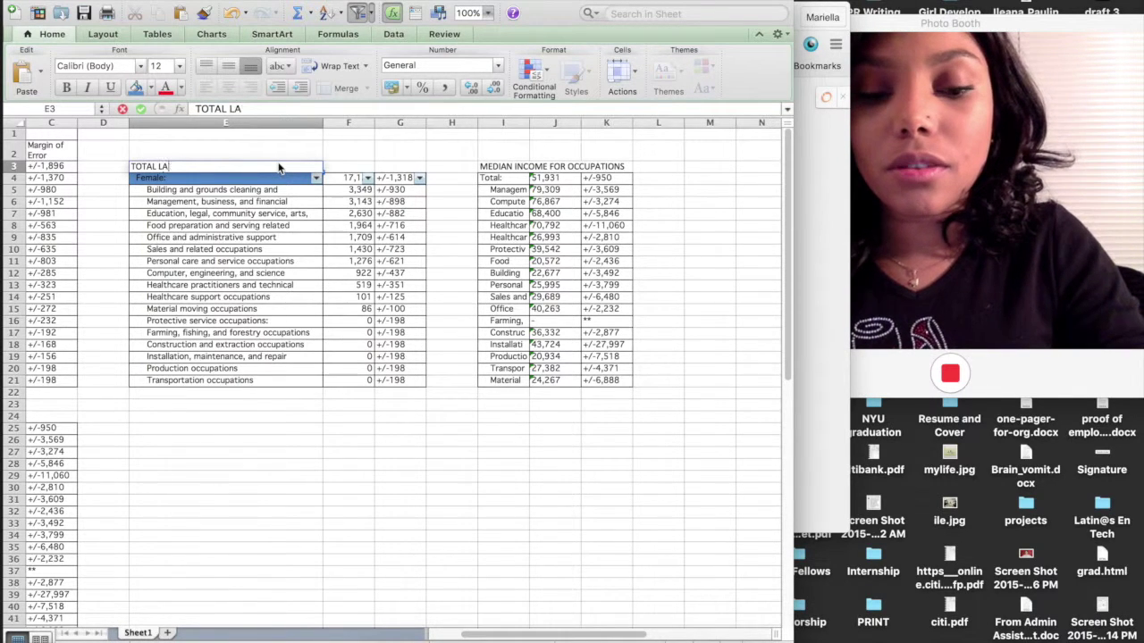
type("TINO POPULATIO")
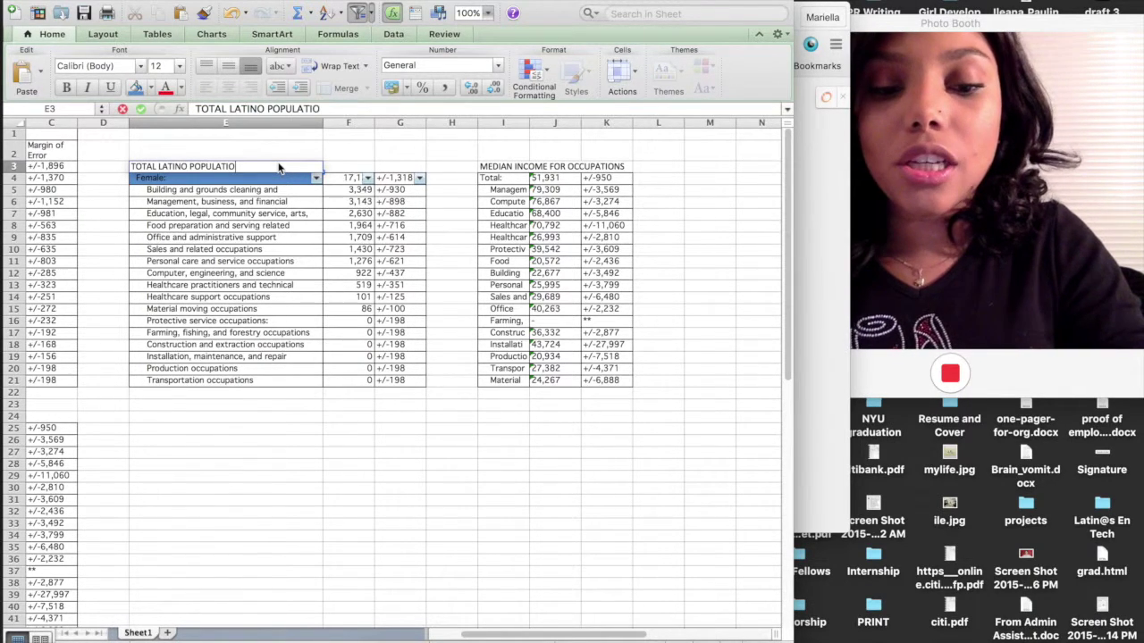
type("N BY OCCUPATION IN DC")
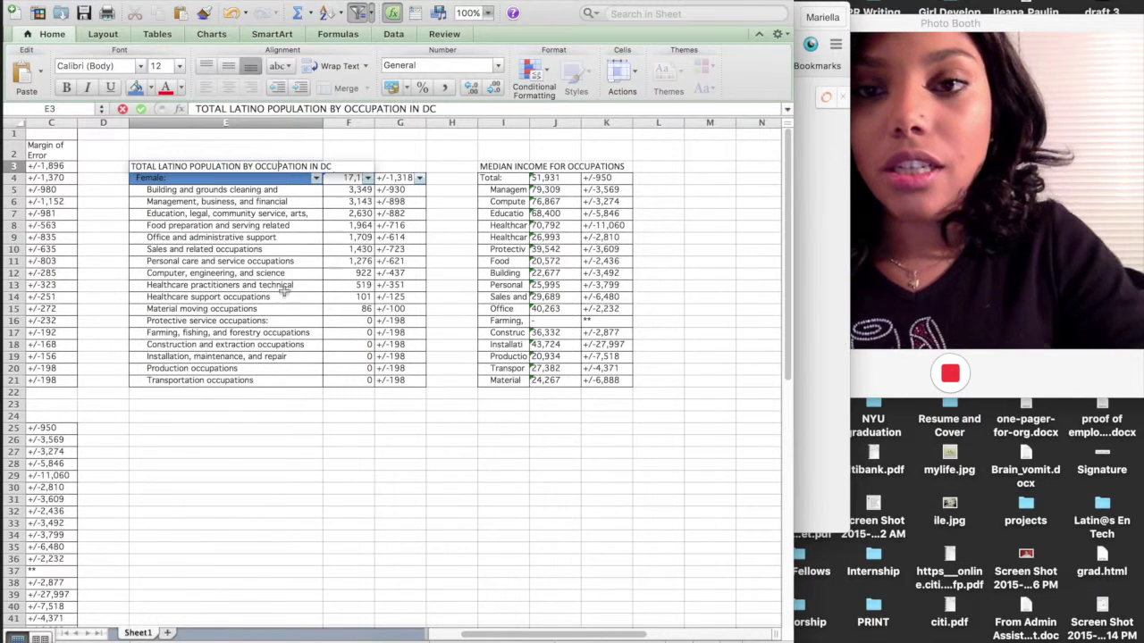
left_click(252, 397)
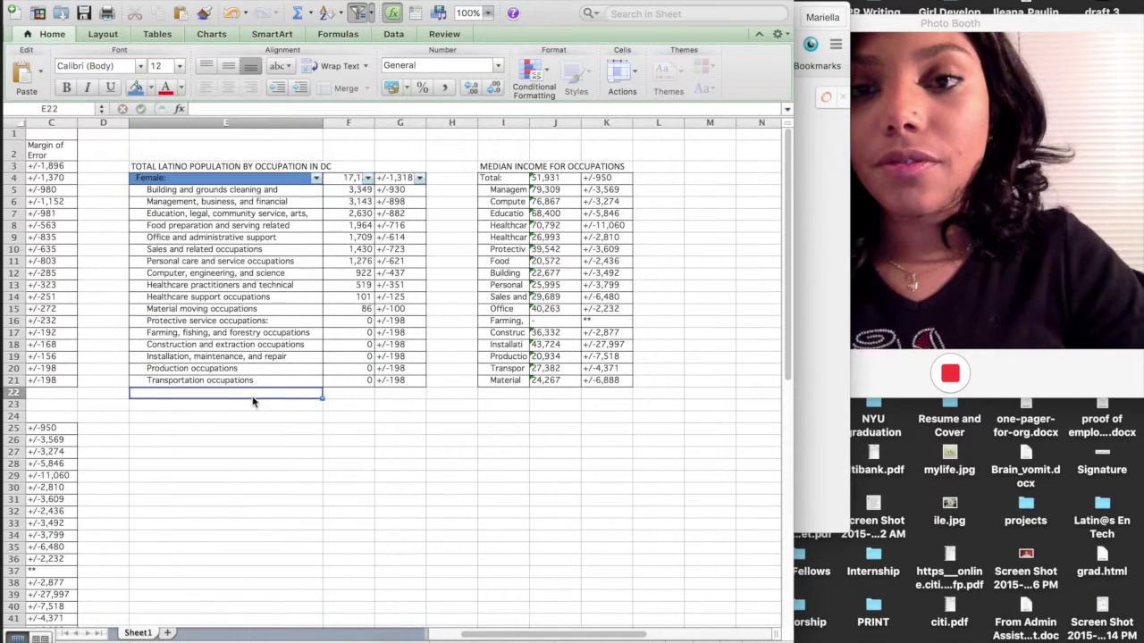
Correct the female table title from LATINO to LATINA
scroll(252, 402, "left", 3)
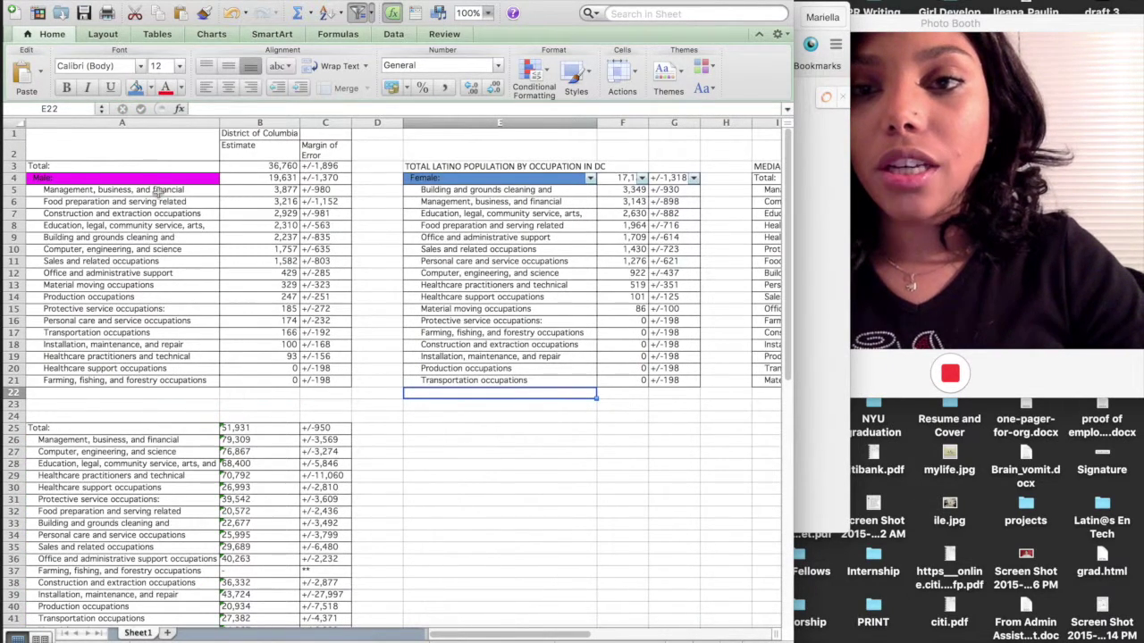
left_click(463, 169)
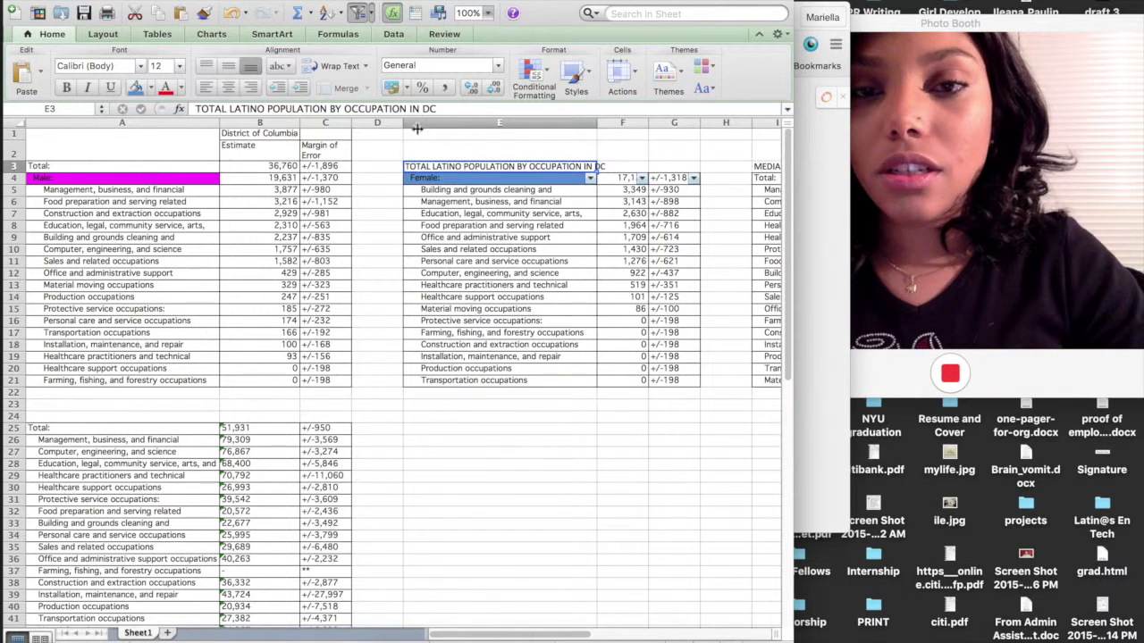
left_click(265, 111)
key("BackSpace")
type("A")
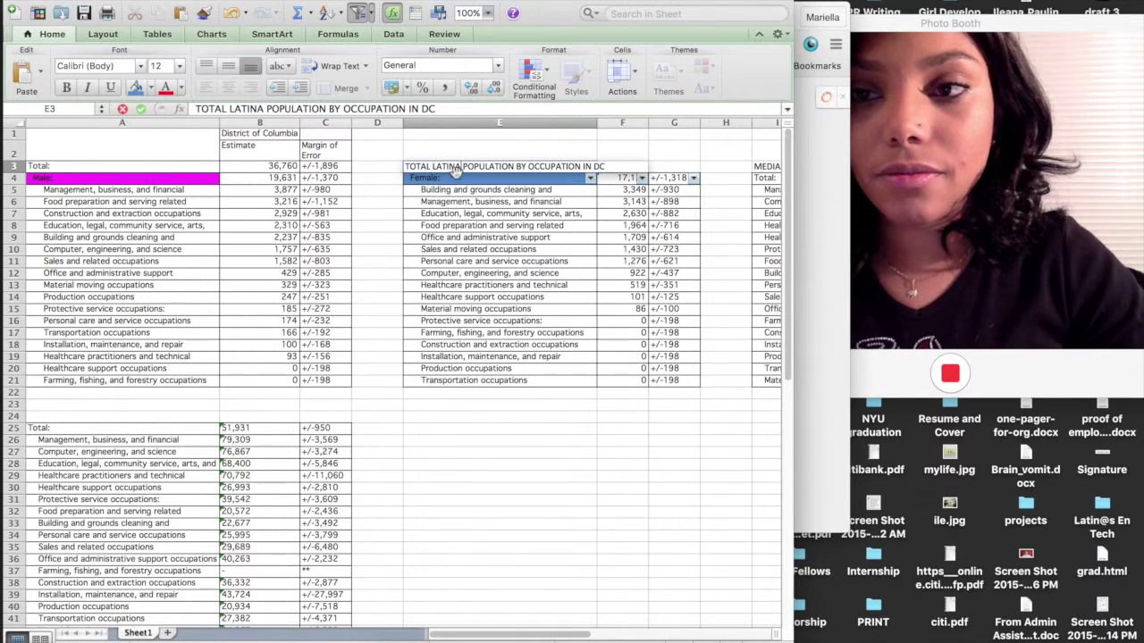
Title the male table 'TOTAL FOR LATINO POPULATION IN DC' in A3
left_click(128, 168)
type("TOTAL FOR LATINO POPULA")
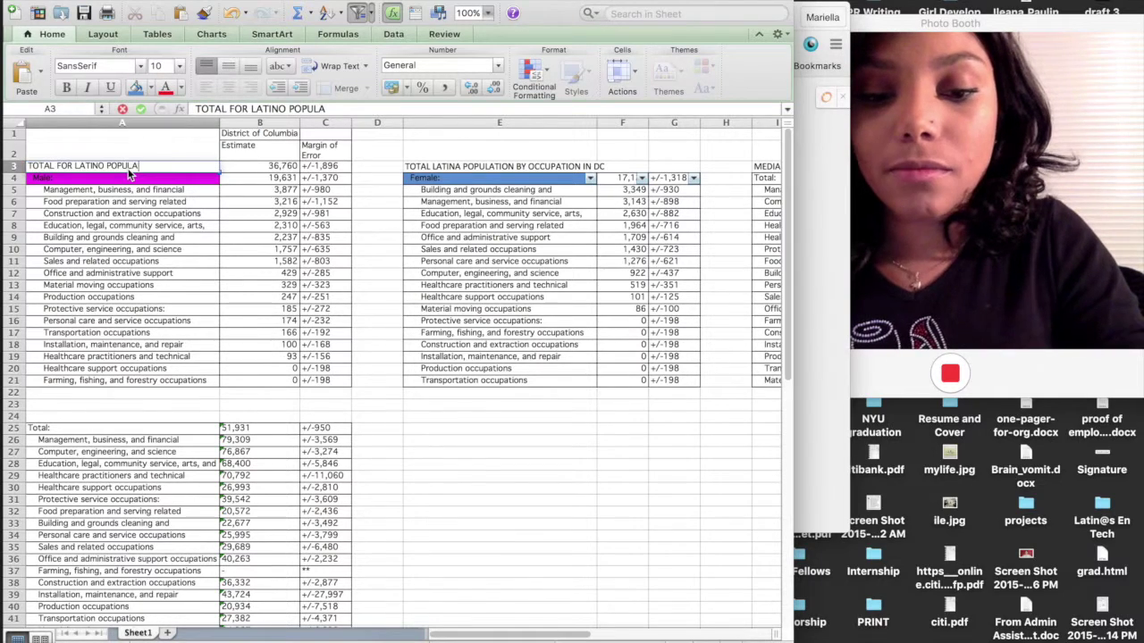
type("TION IN DC")
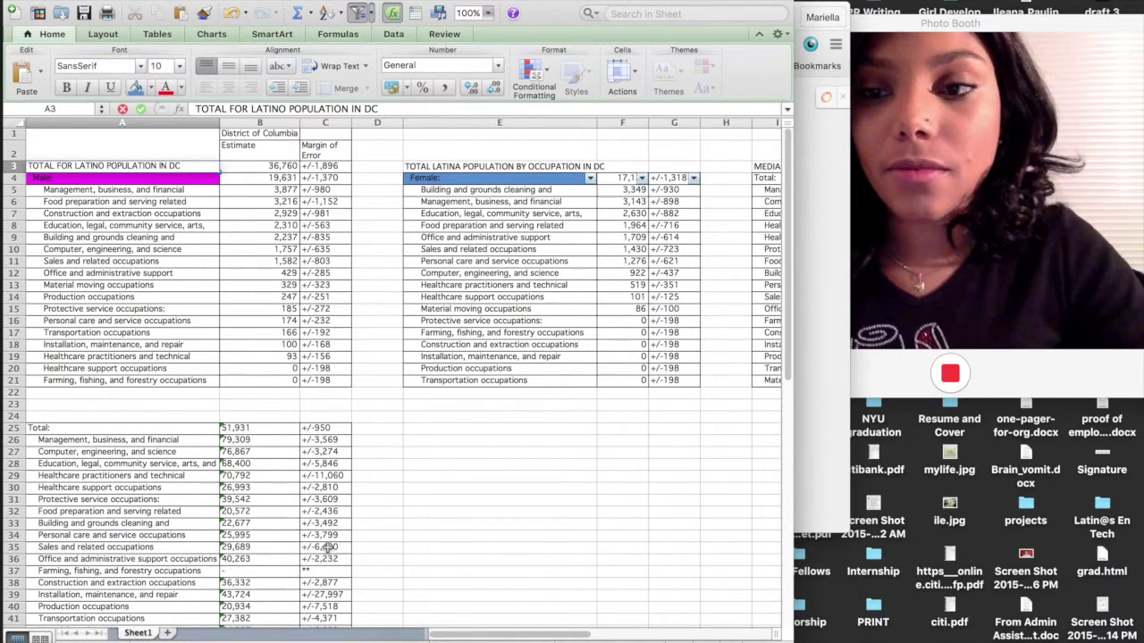
left_click(327, 547)
Delete the duplicate median income table cells below the male table, shifting cells left
scroll(328, 547, "down", 5)
left_click_drag(237, 442, 342, 516)
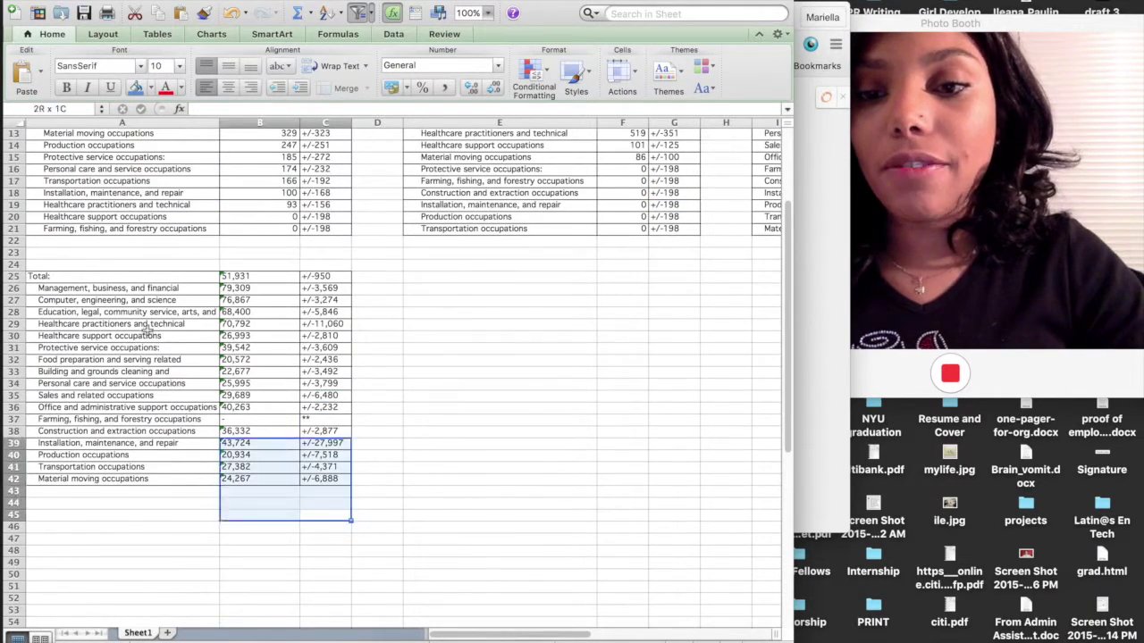
left_click_drag(147, 329, 80, 275)
right_click(80, 276)
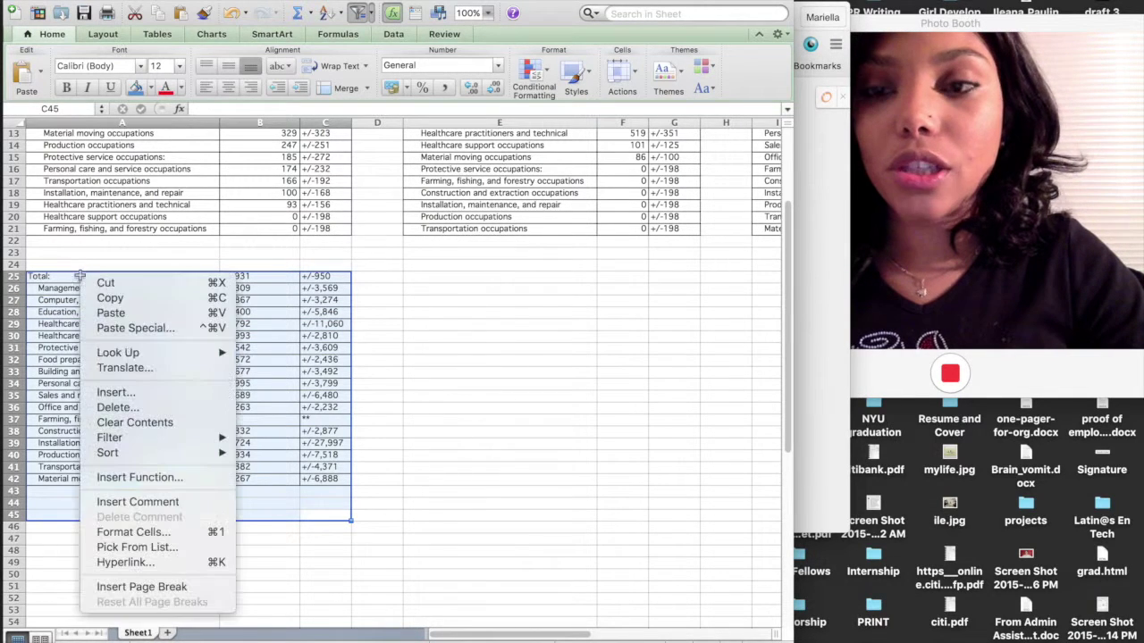
left_click(143, 409)
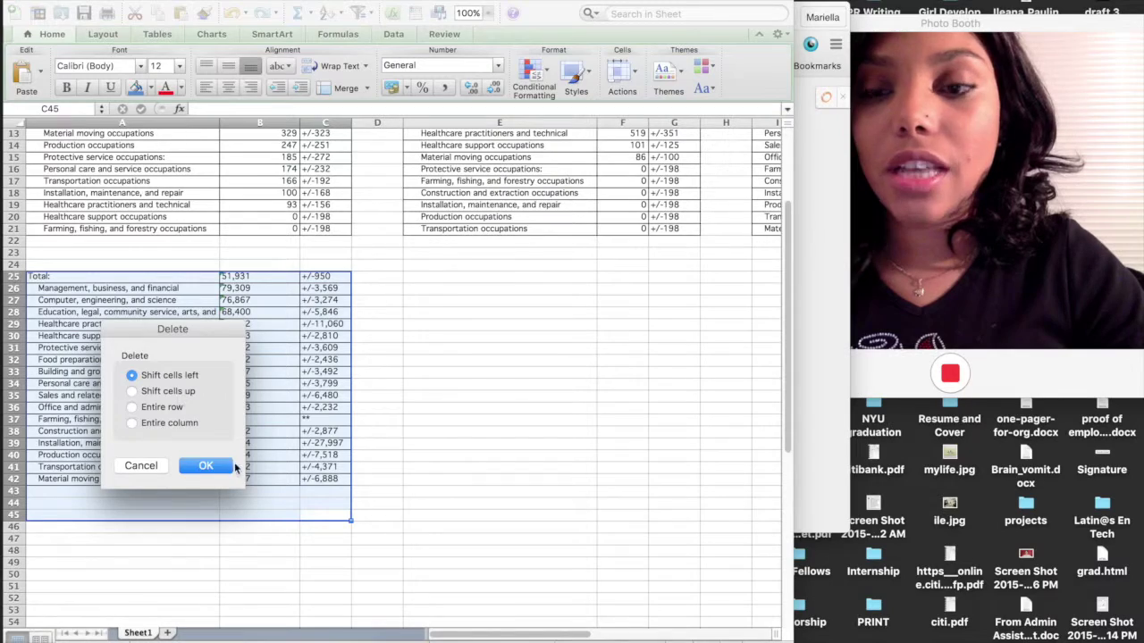
left_click(206, 466)
scroll(477, 454, "up", 4)
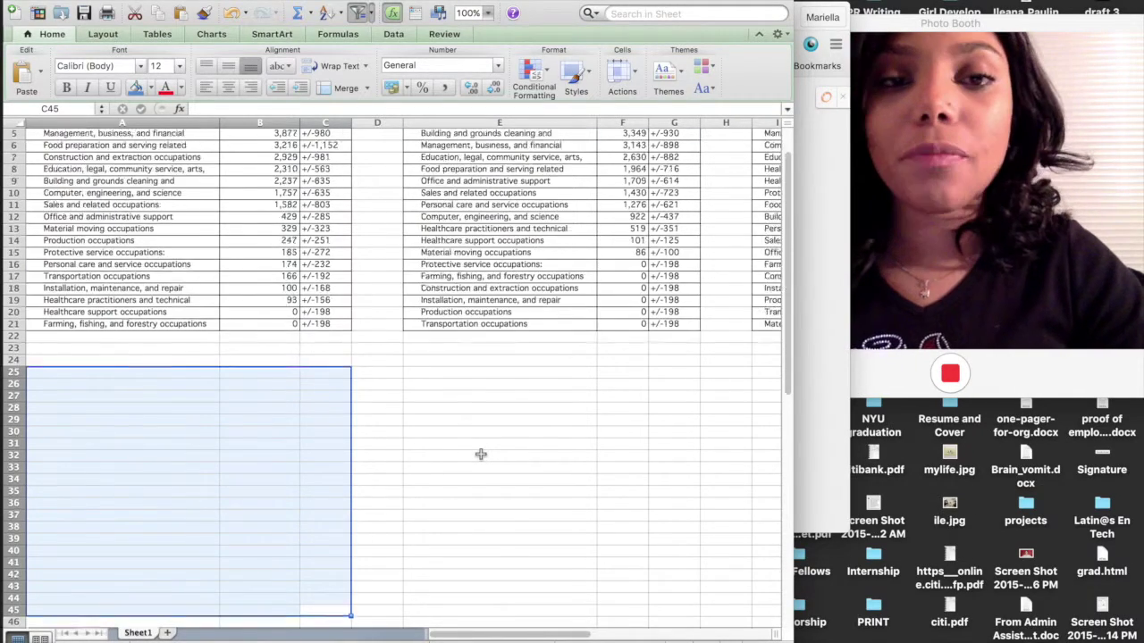
scroll(479, 454, "right", 6)
scroll(480, 454, "left", 6)
Delete the margin-of-error columns from the male, female and median income tables
scroll(480, 454, "up", 1)
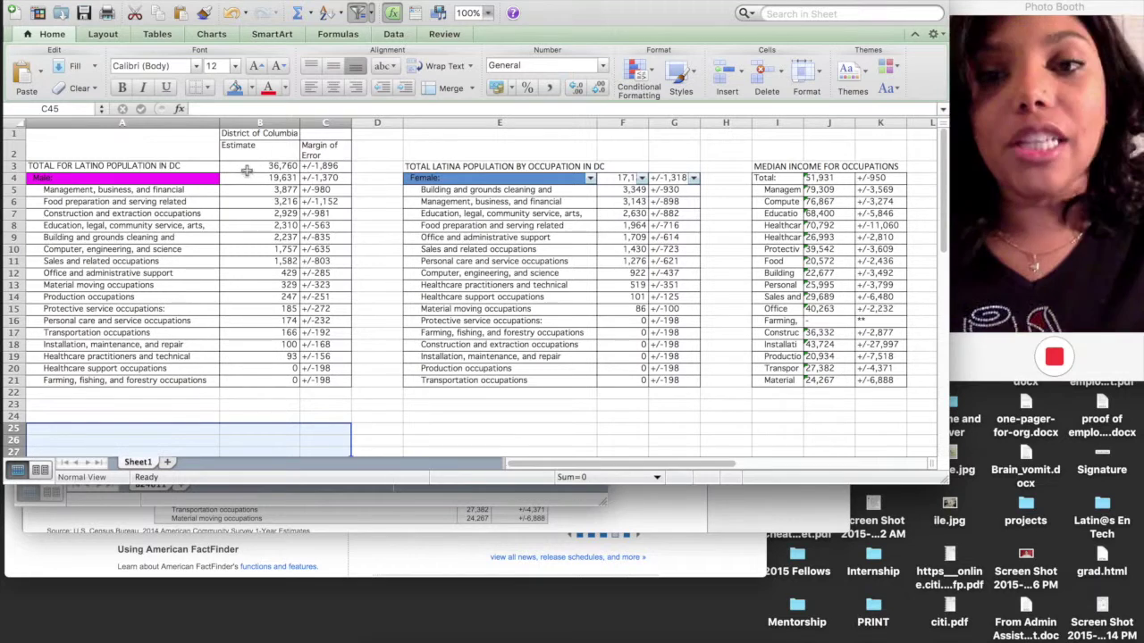
left_click(324, 123)
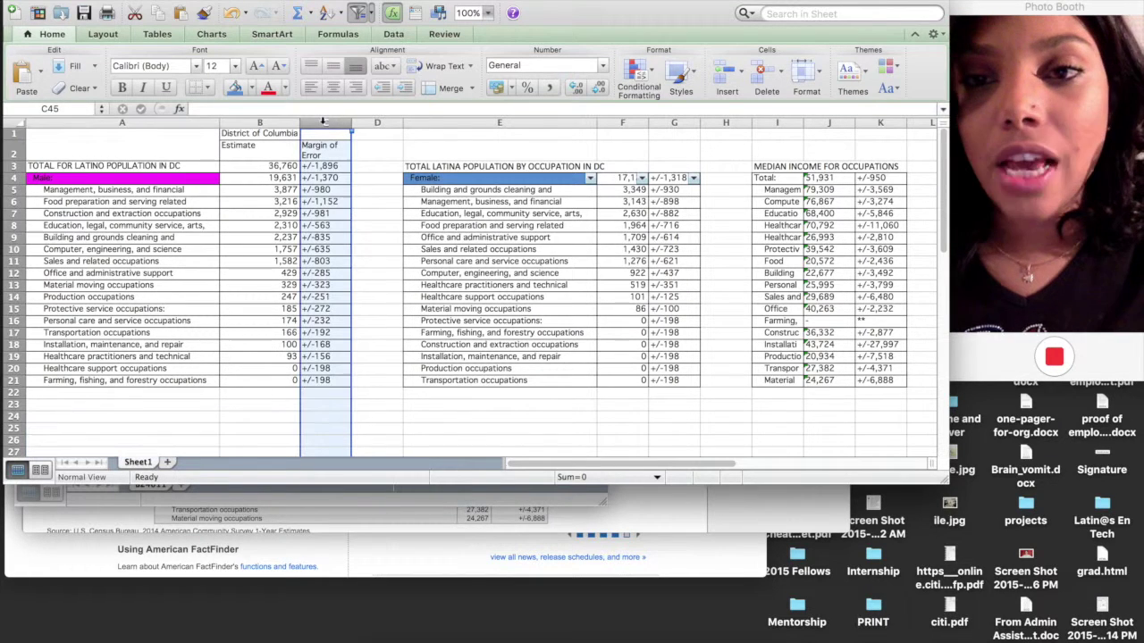
right_click(322, 151)
left_click(428, 200)
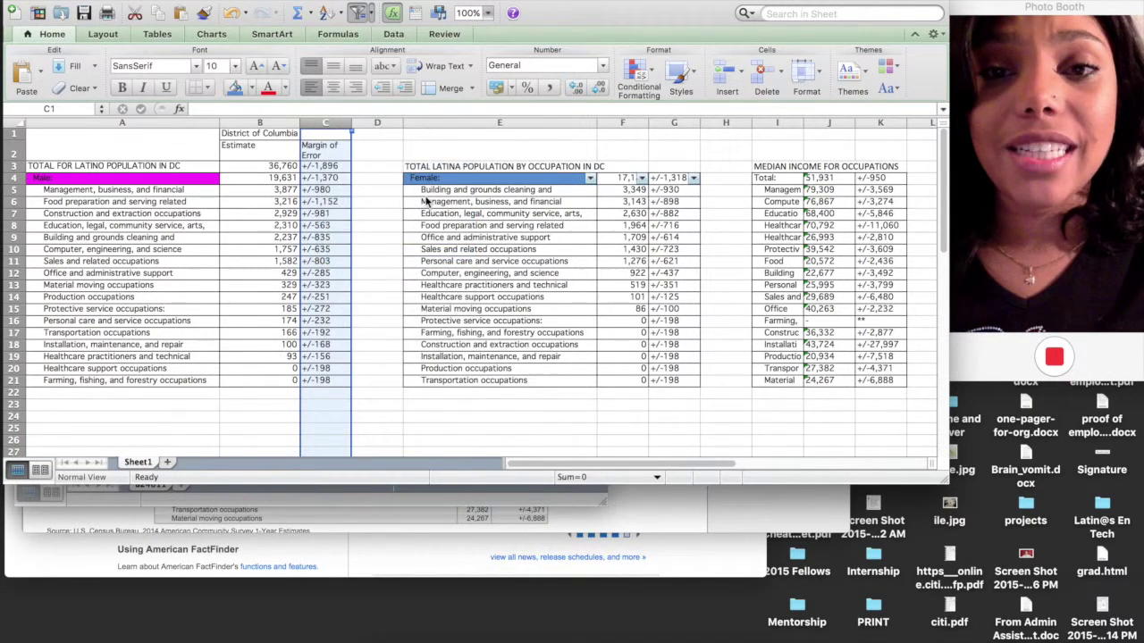
left_click(630, 122)
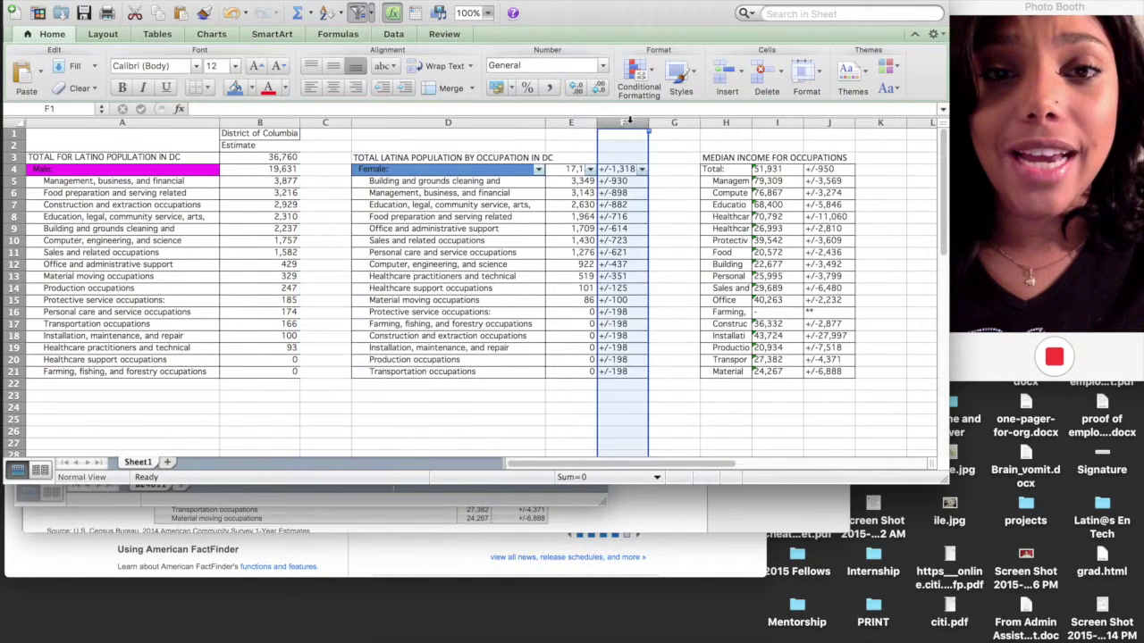
right_click(630, 122)
left_click(681, 213)
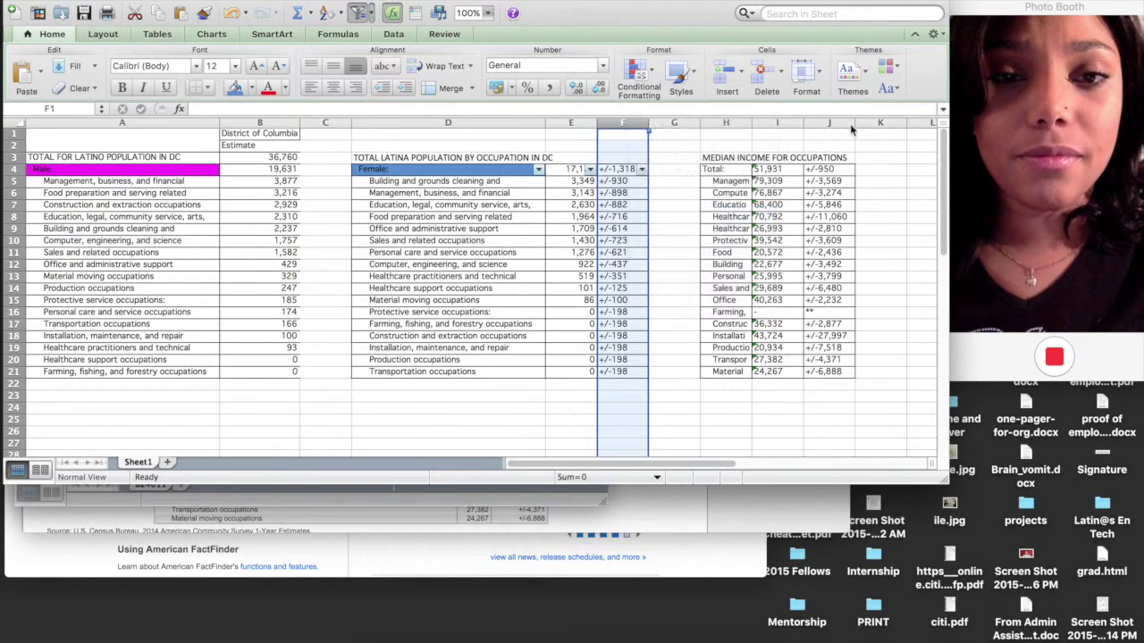
left_click(777, 123)
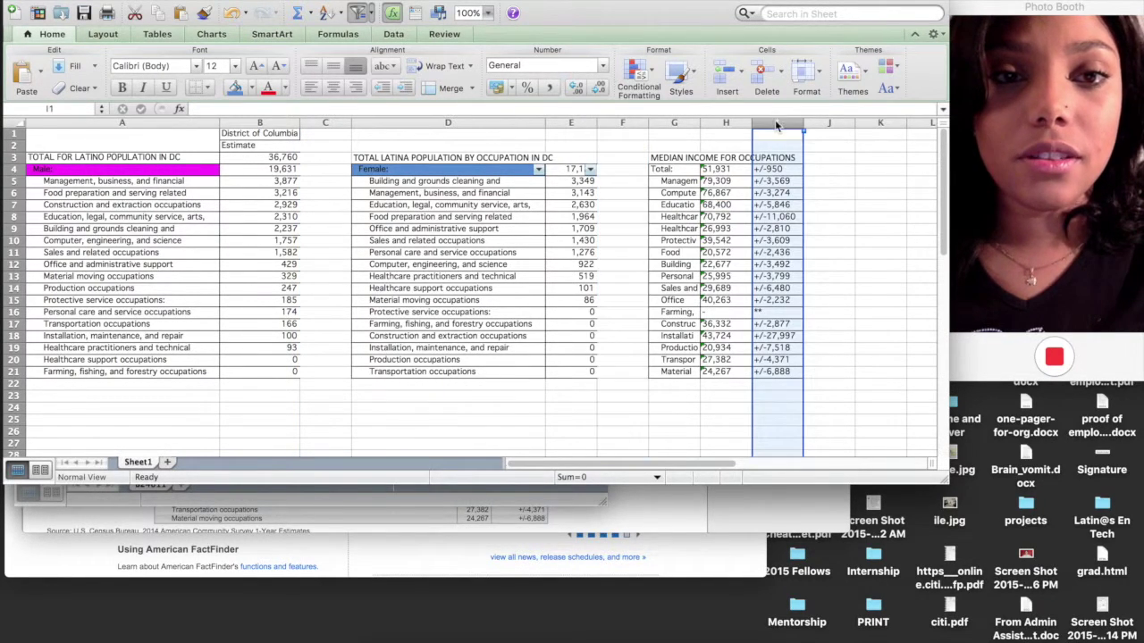
right_click(777, 125)
left_click(822, 213)
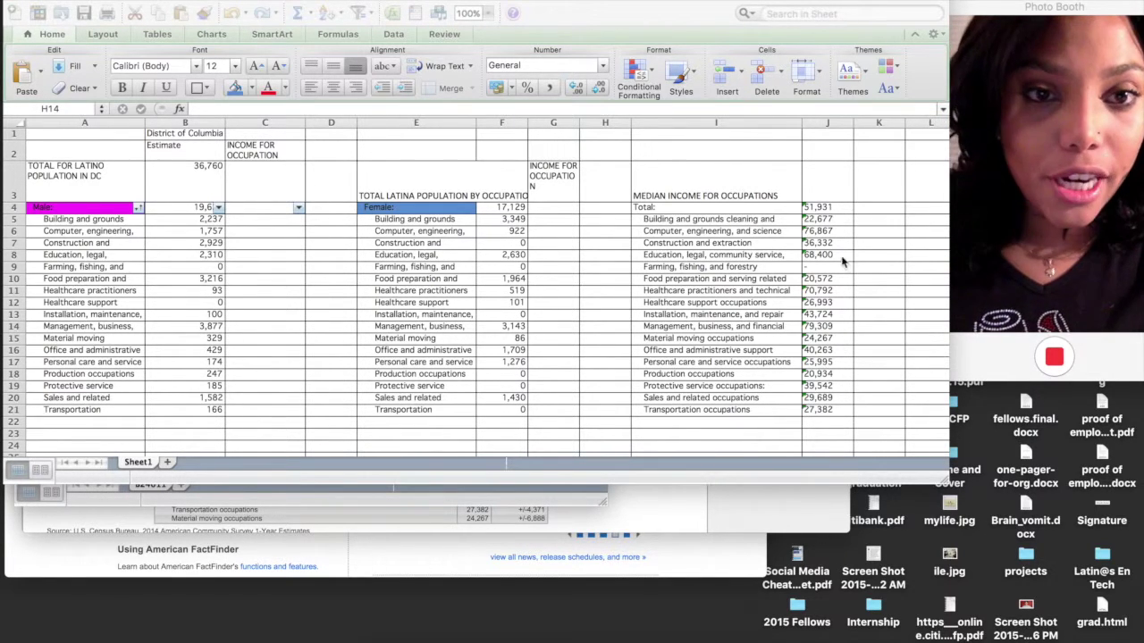
left_click(827, 217)
Copy the median incomes (51,931 down to 27,382) into the female table's INCOME FOR OCCUPATION column
left_click(820, 208)
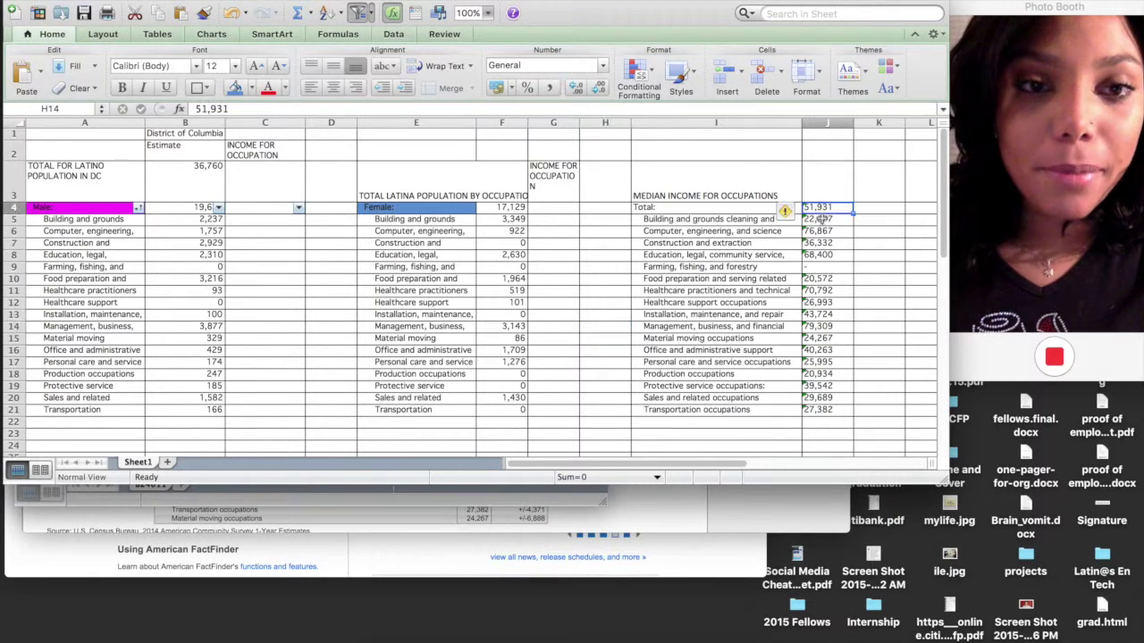
left_click_drag(819, 217, 827, 411)
left_click(826, 411)
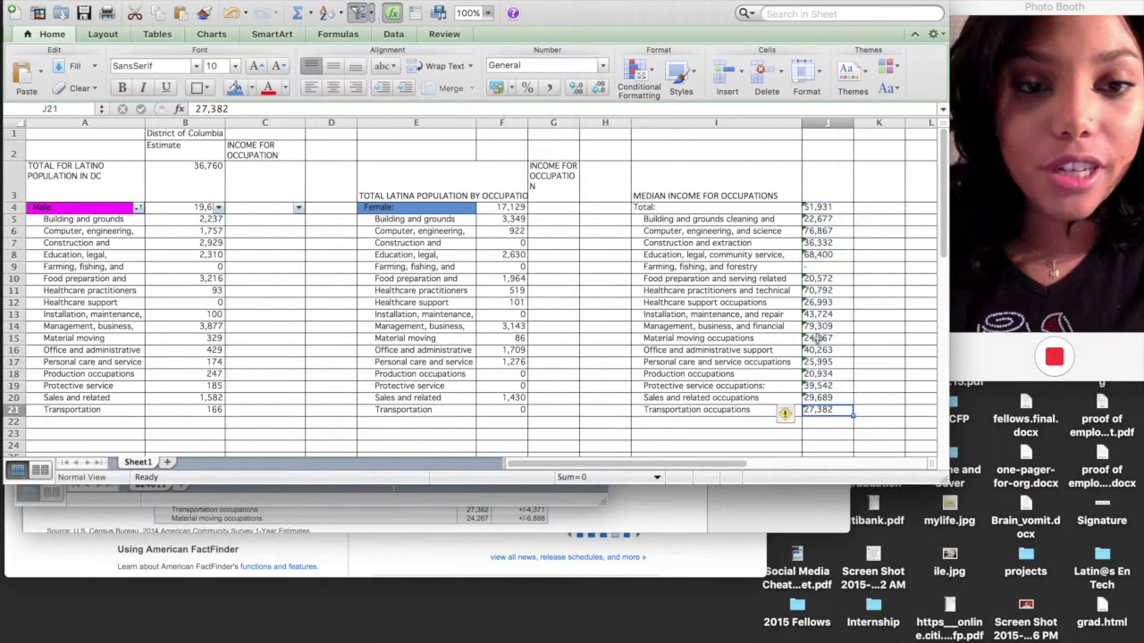
left_click_drag(822, 208, 822, 409)
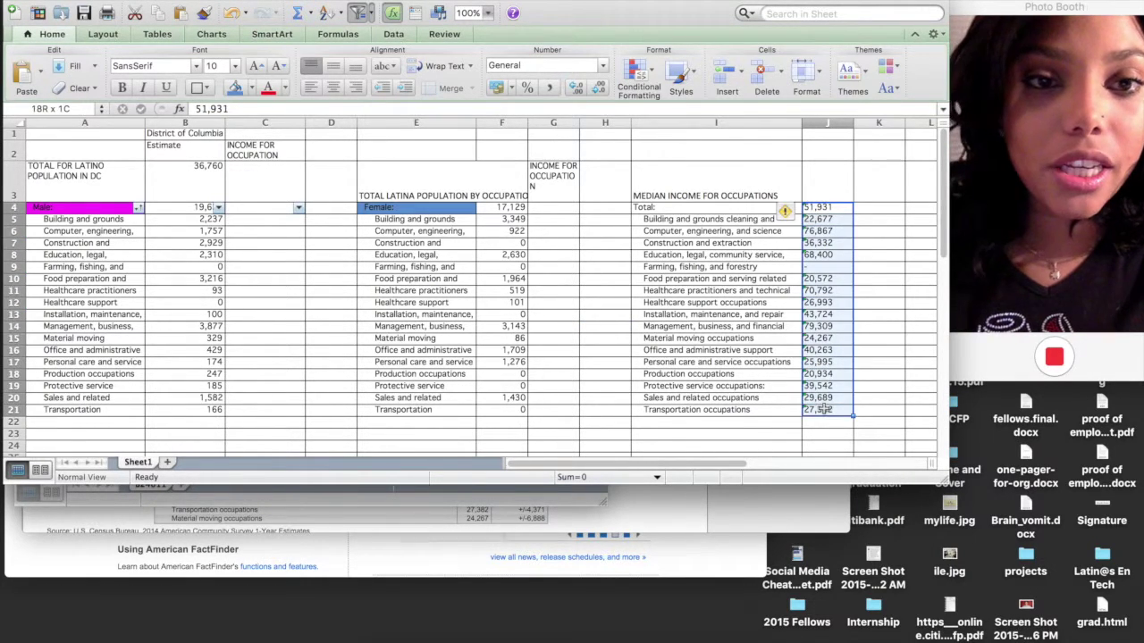
key("super+c")
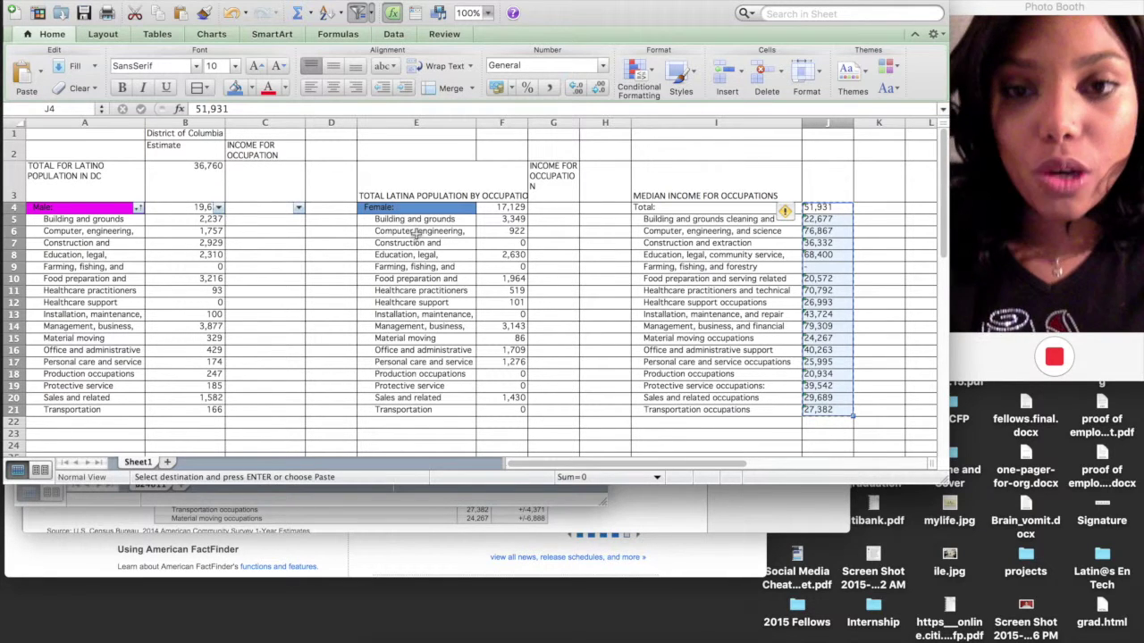
left_click(556, 211)
key("super+v")
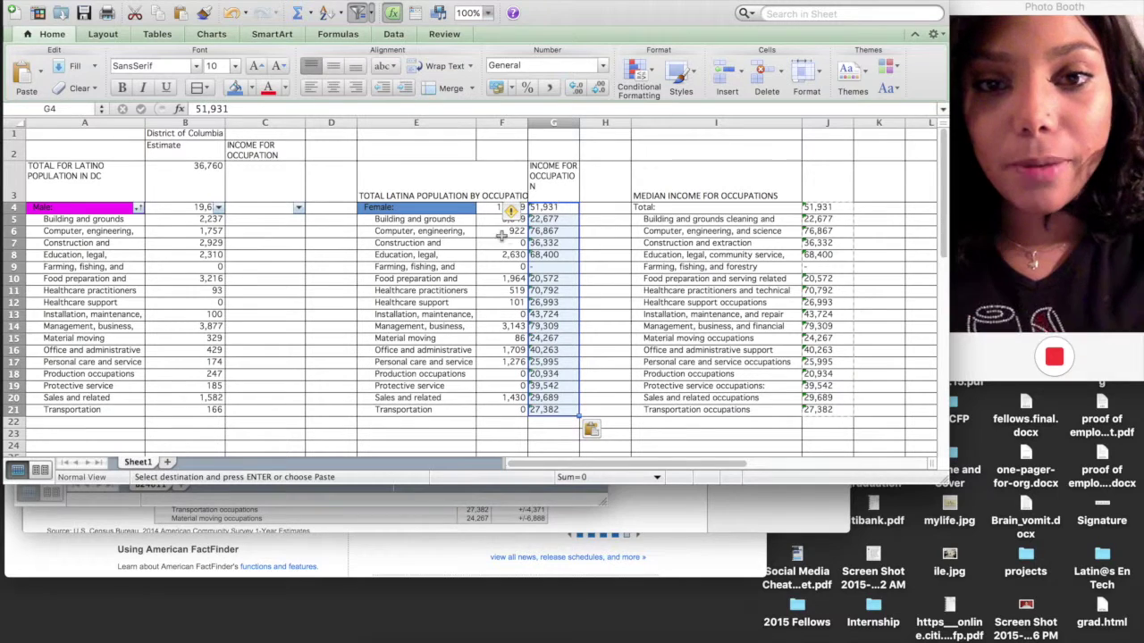
Paste the same incomes beside the male table, aligned with the Male total row
left_click(252, 219)
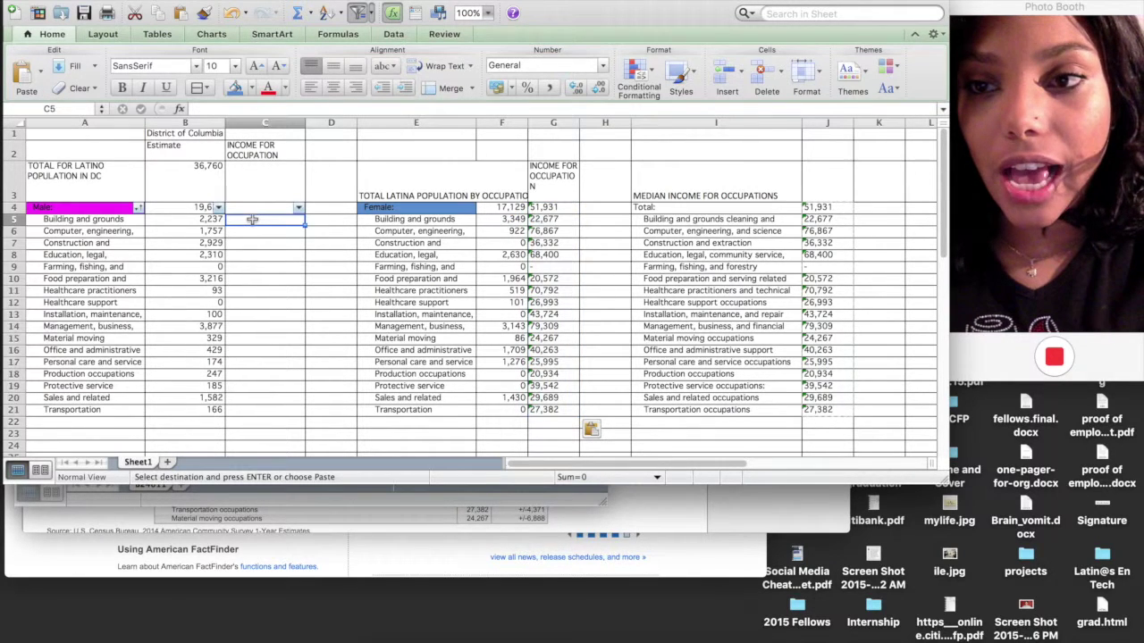
key("super+v")
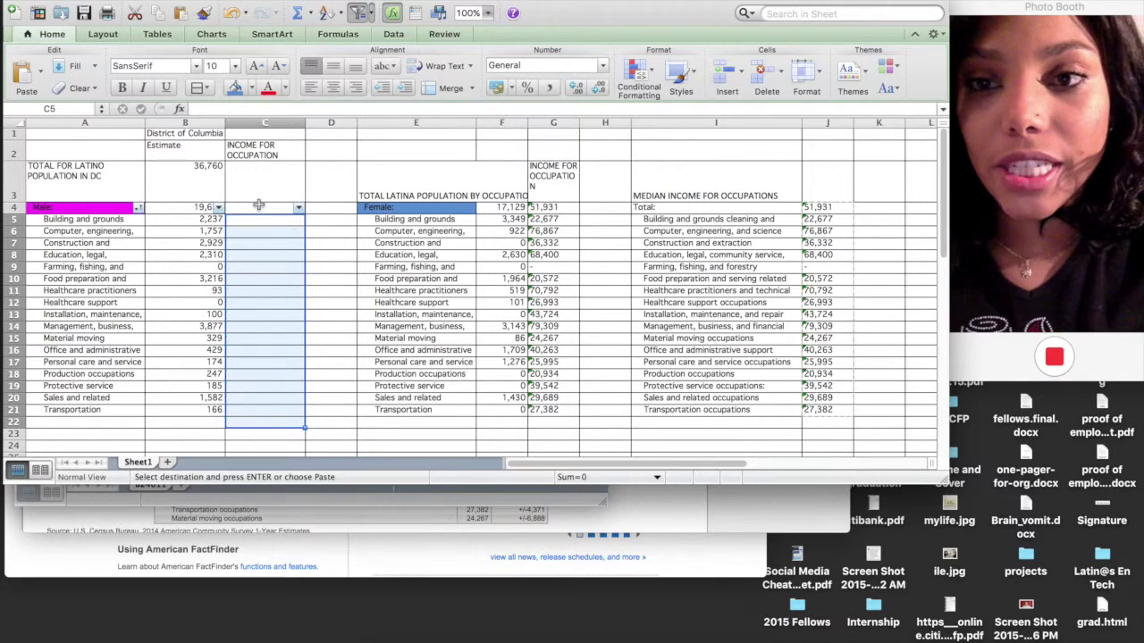
key("super+z")
key("super+v")
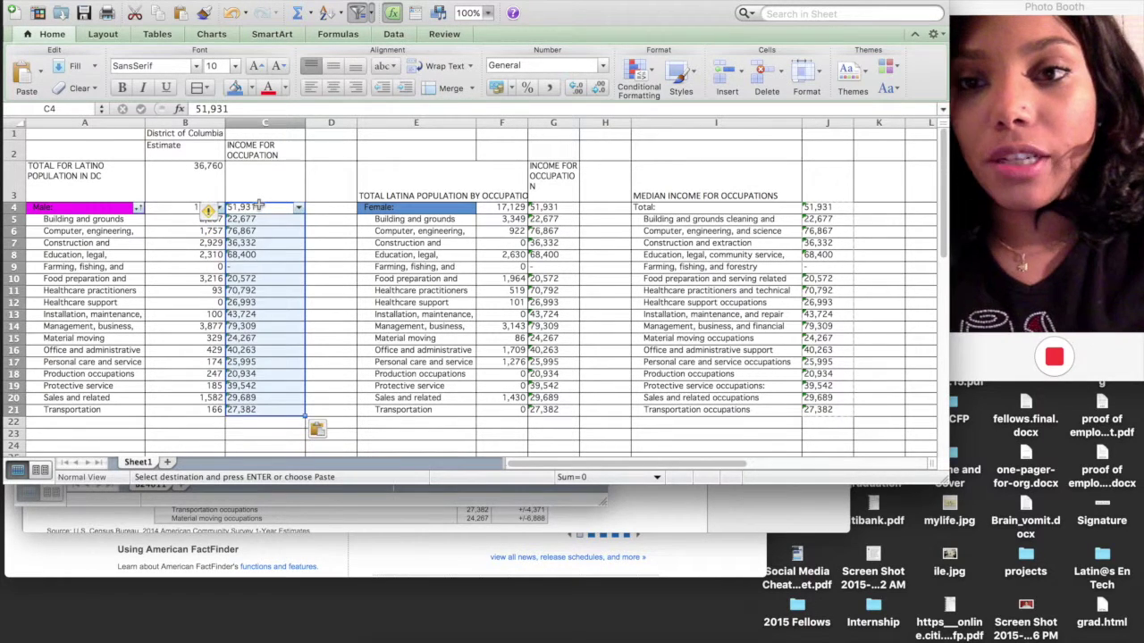
left_click(338, 278)
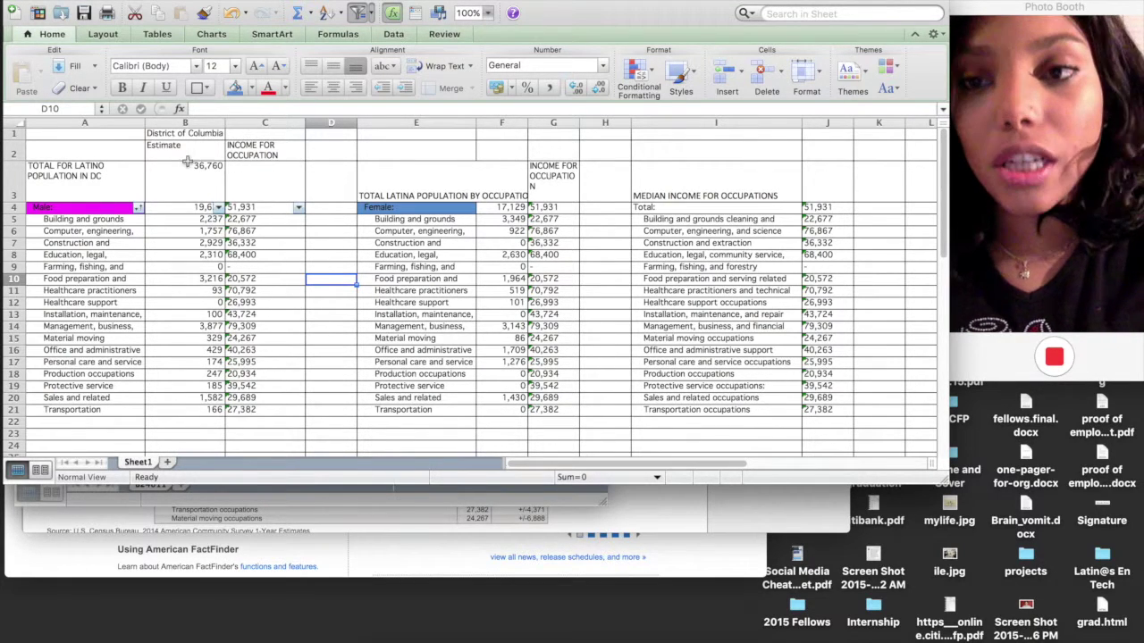
Sort the male table by estimate, largest first
left_click(218, 207)
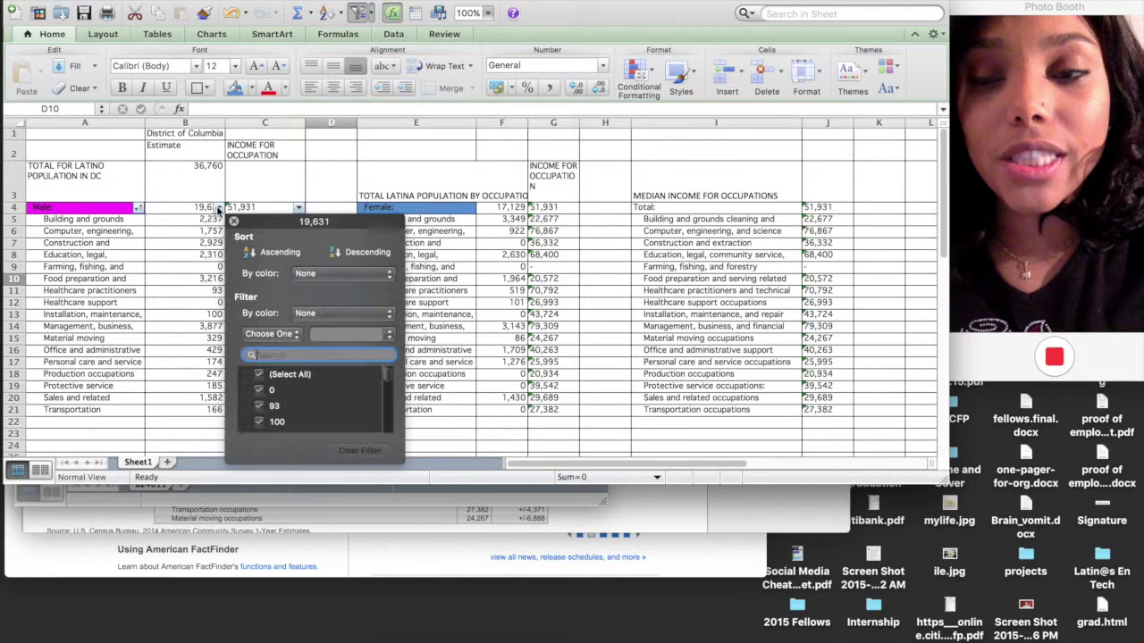
left_click(353, 254)
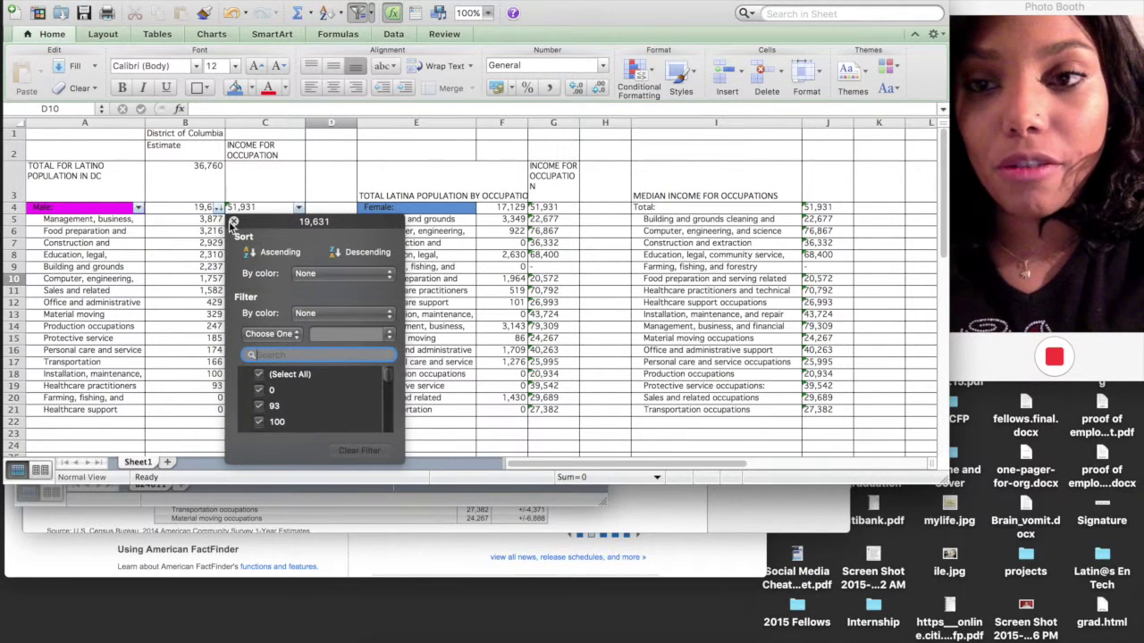
left_click(234, 221)
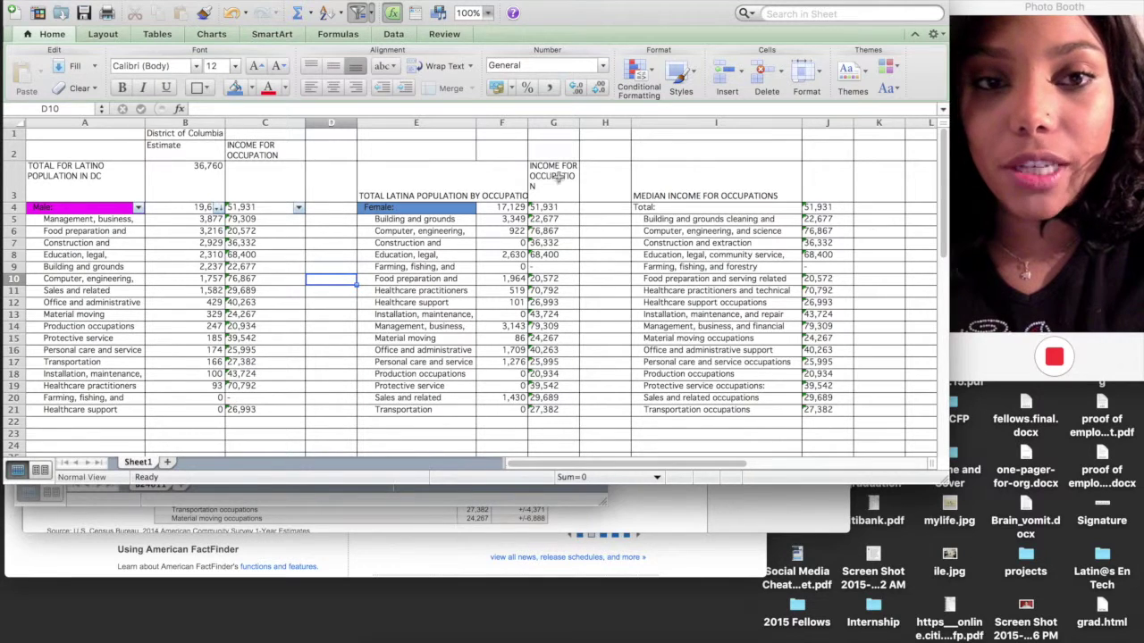
Filter the female occupation names and counts and sort the counts largest first
left_click_drag(371, 209, 509, 411)
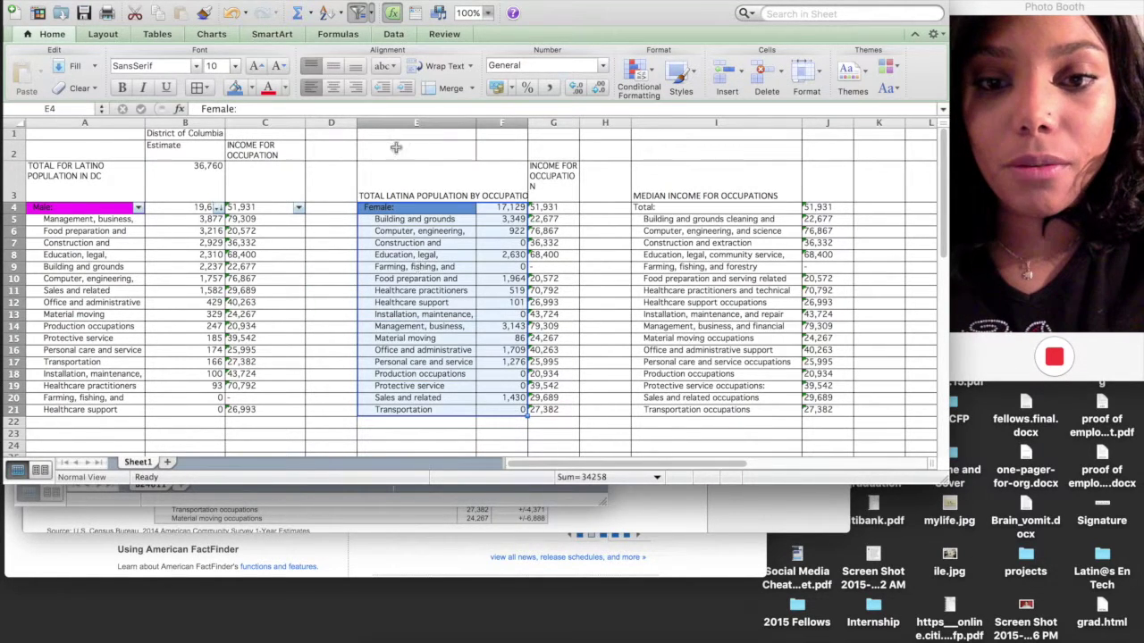
left_click(356, 14)
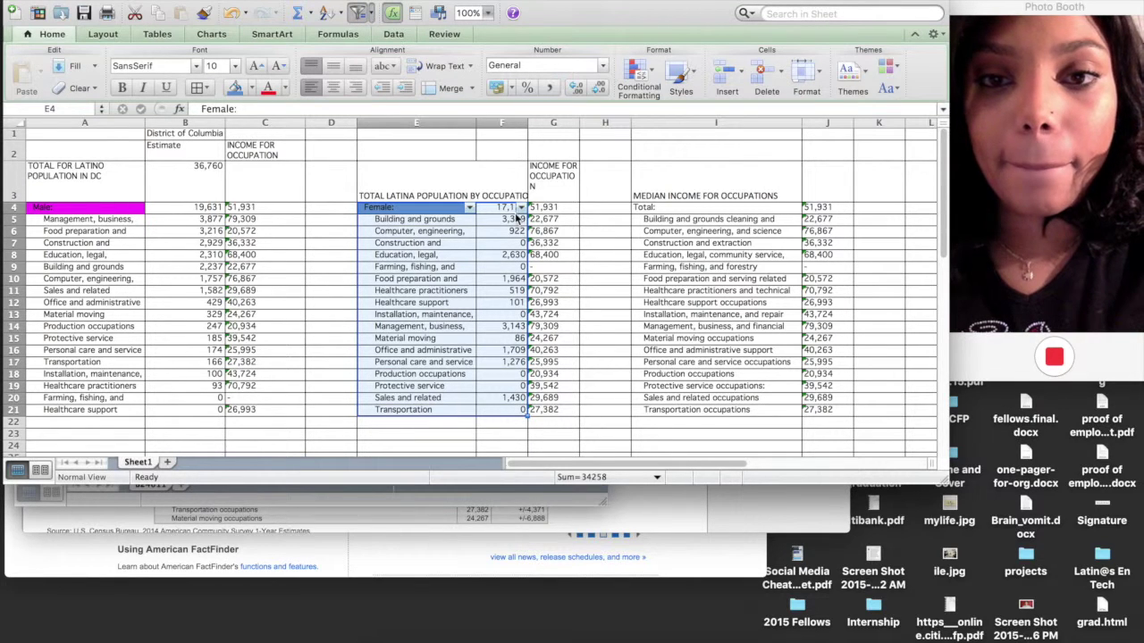
left_click(520, 209)
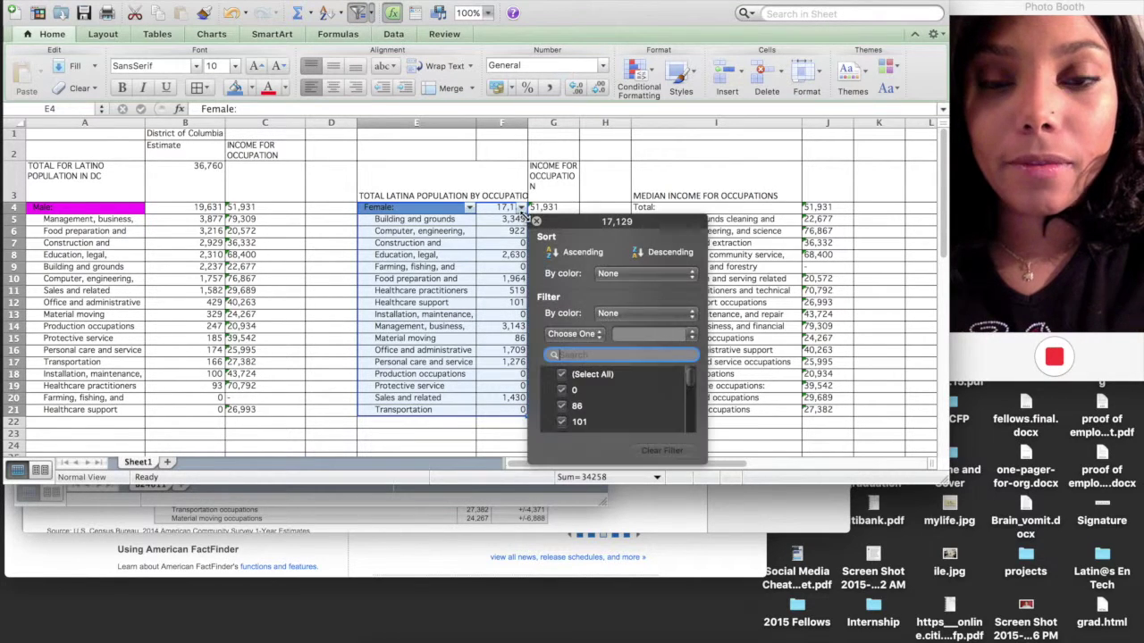
left_click(659, 253)
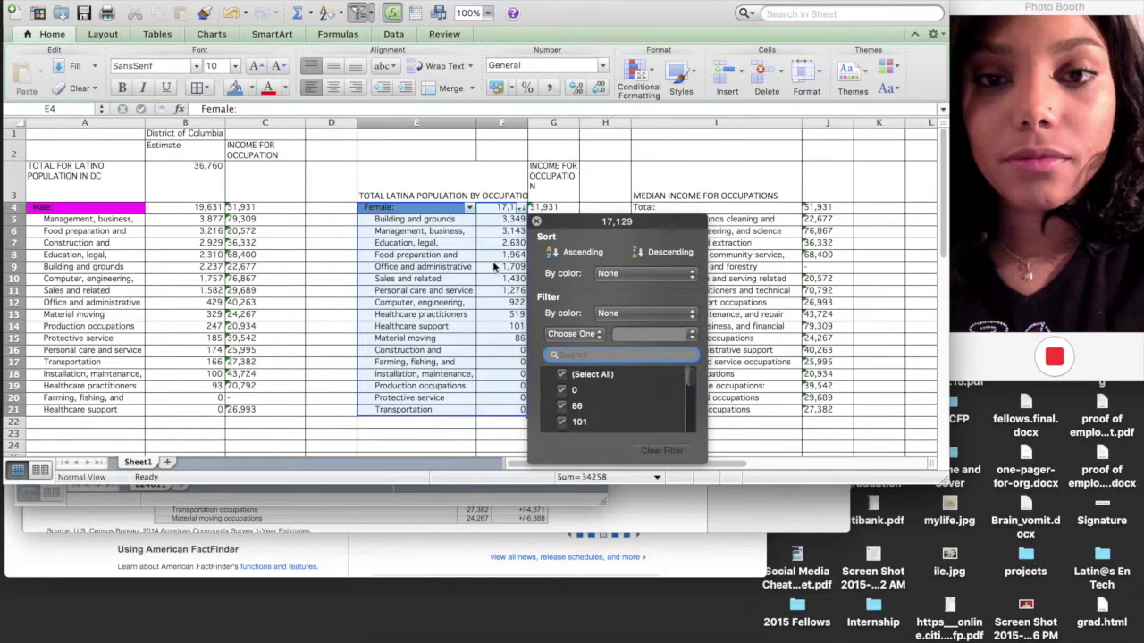
left_click(494, 266)
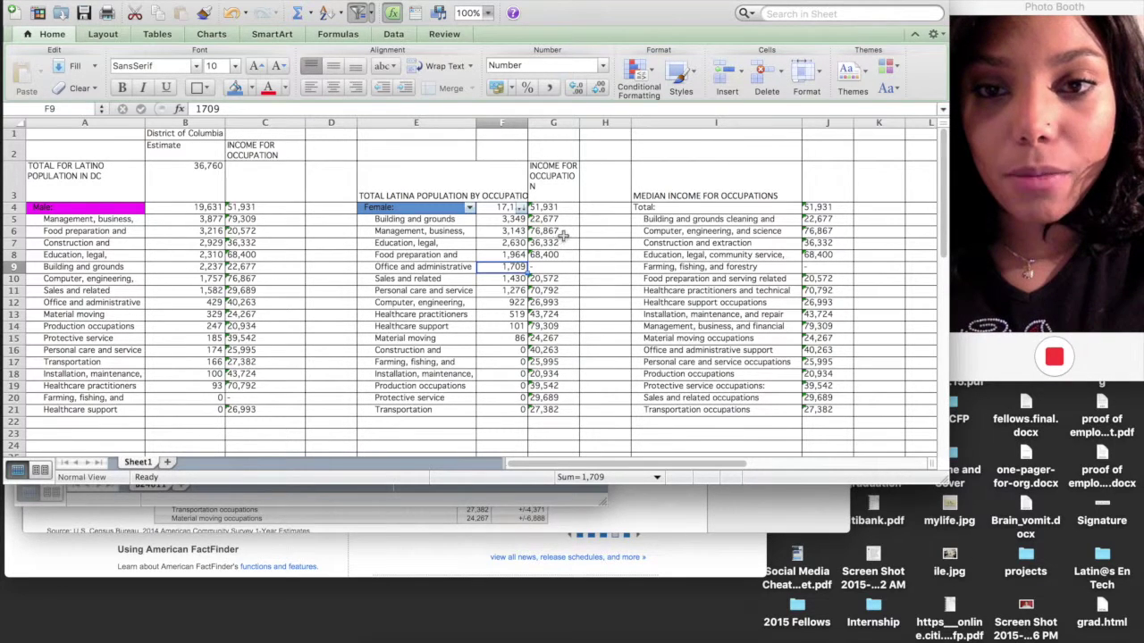
left_click(563, 231)
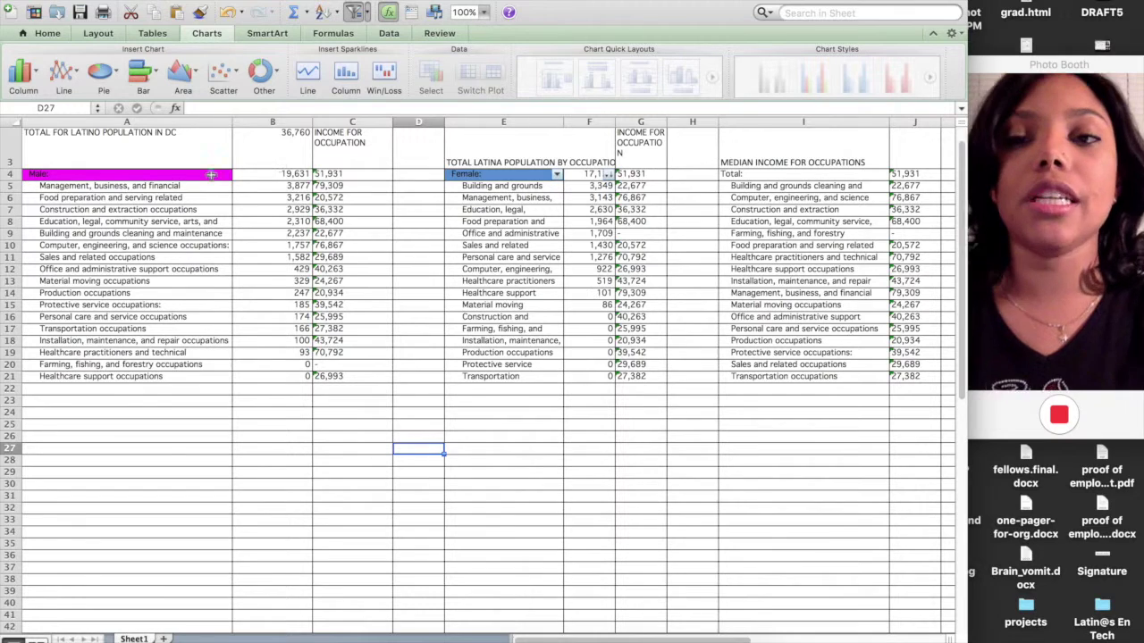
Insert a clustered column chart of the male counts, move it top left, and style it red
left_click_drag(61, 185, 283, 379)
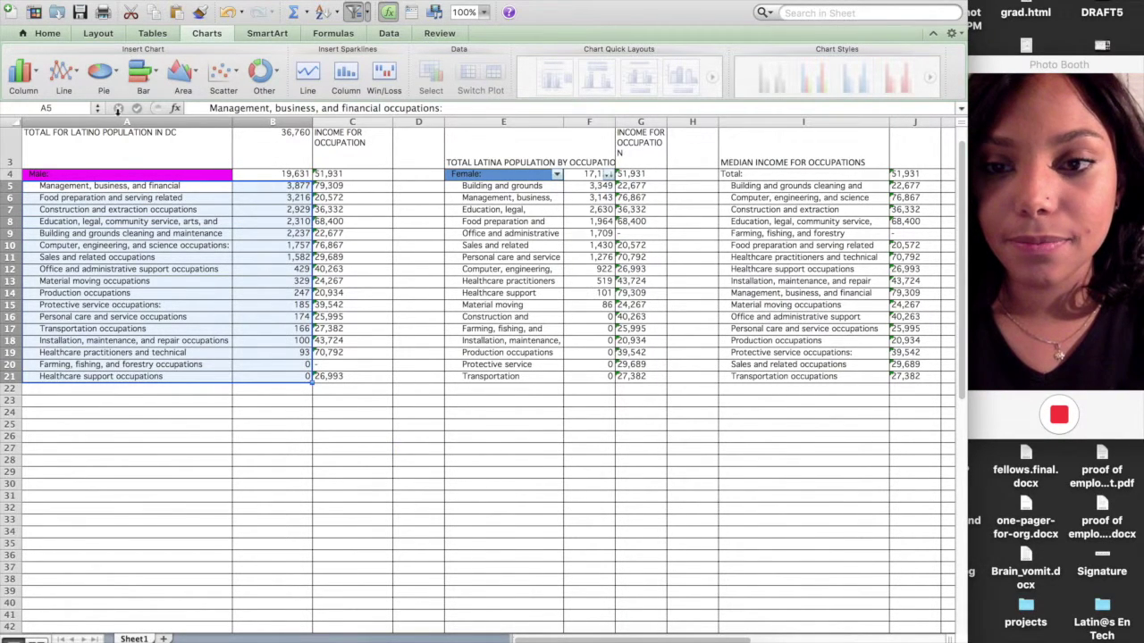
left_click(23, 77)
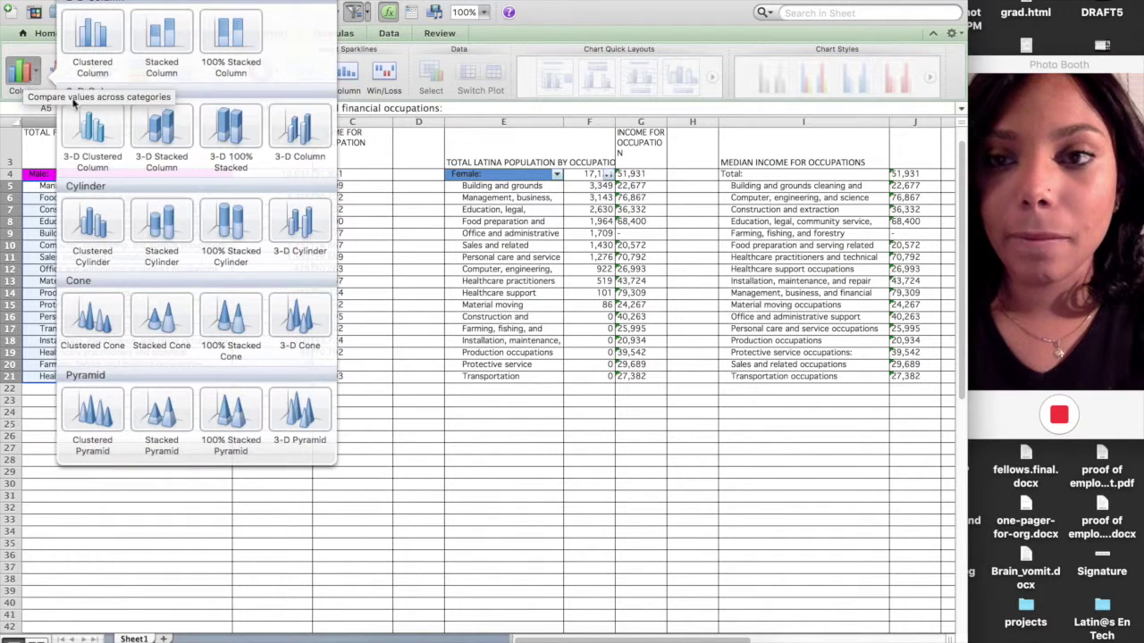
key("Escape")
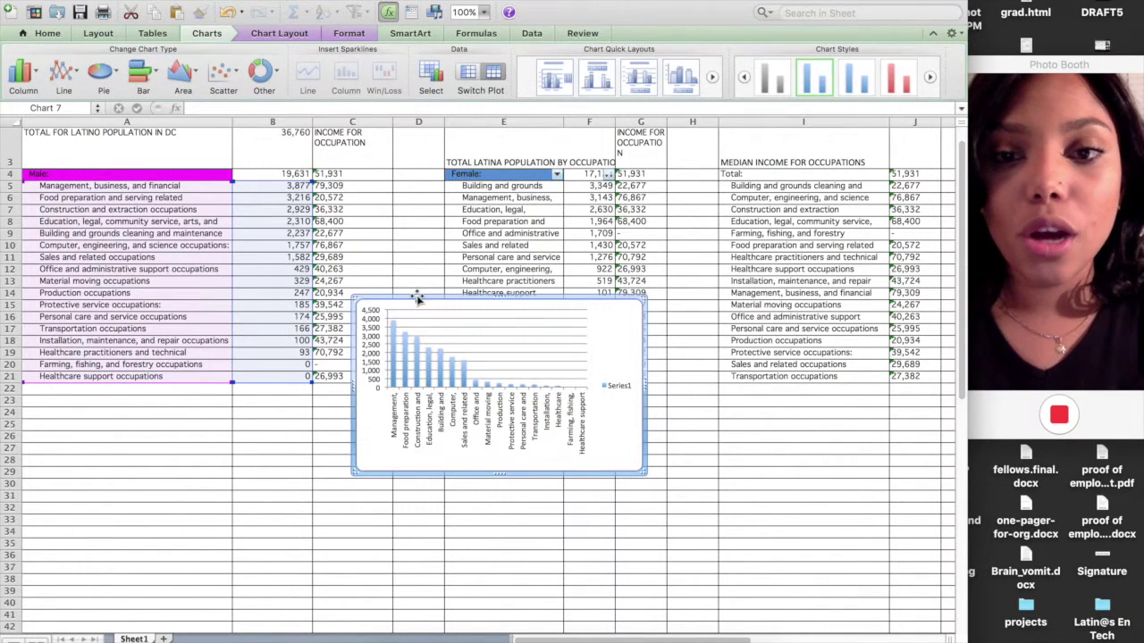
left_click_drag(417, 304, 91, 160)
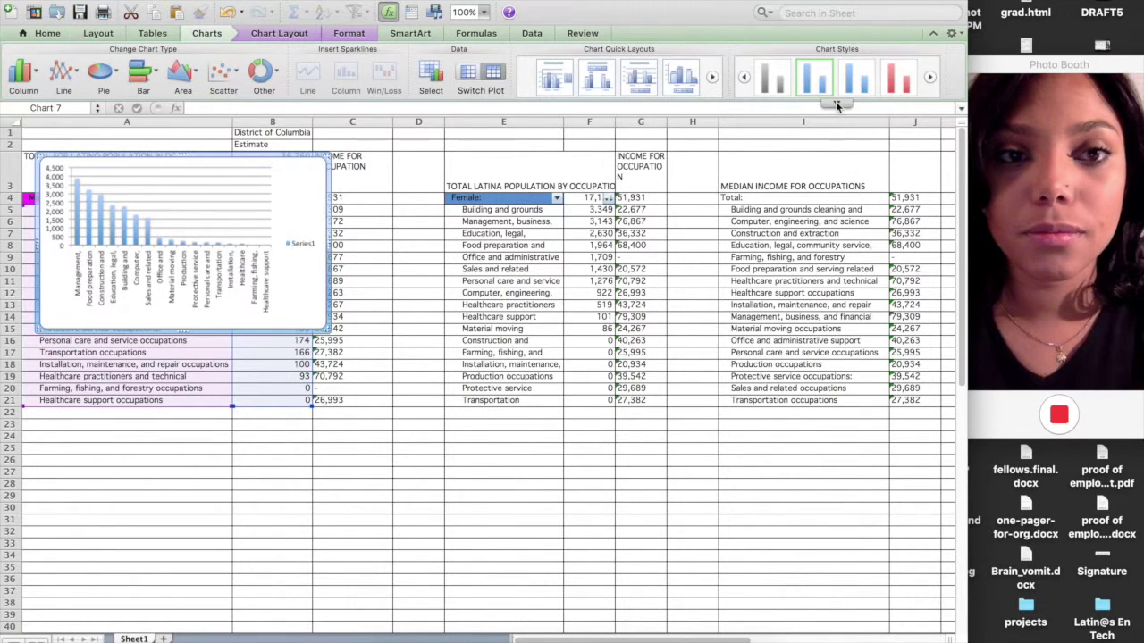
left_click(835, 101)
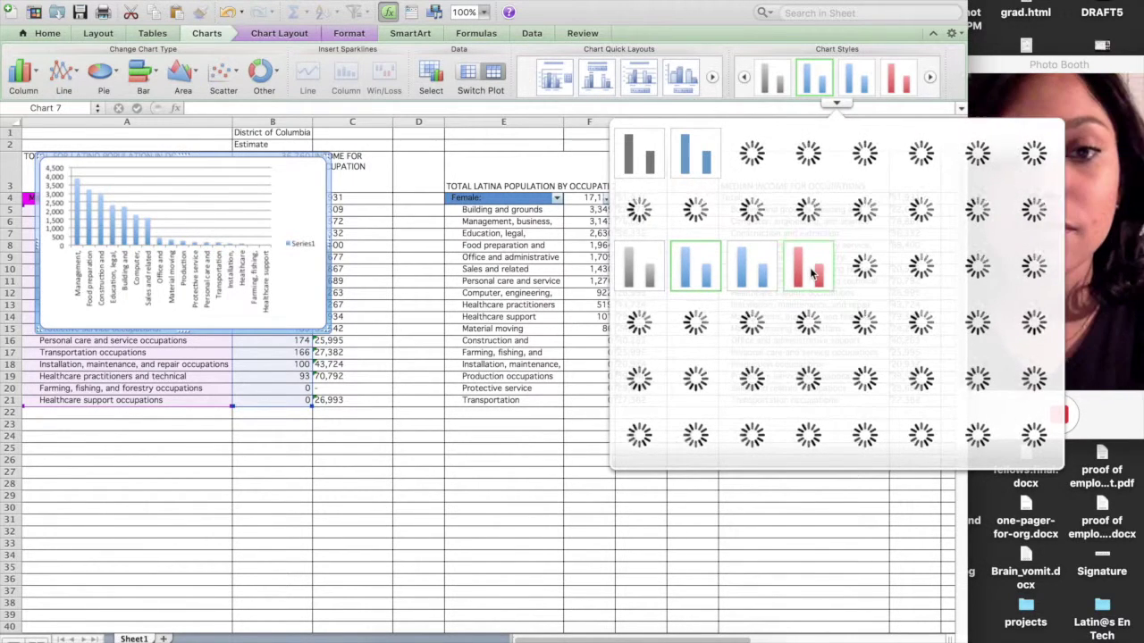
key("Escape")
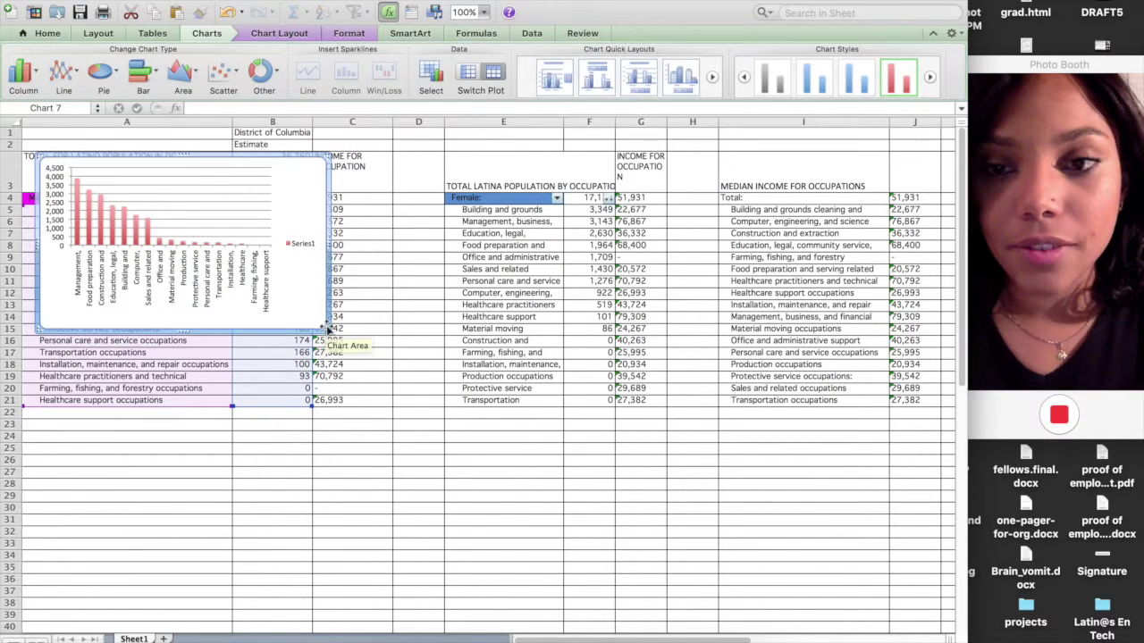
left_click(570, 271)
left_click_drag(536, 210, 591, 402)
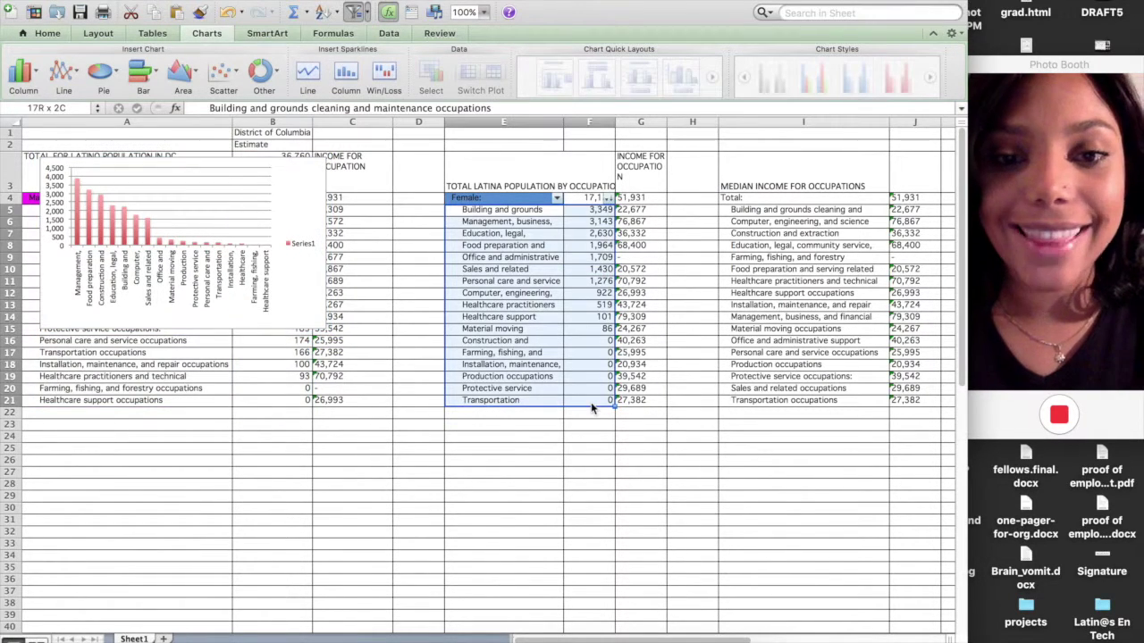
Insert a clustered column chart of the female counts and place it beneath the red chart
left_click(21, 77)
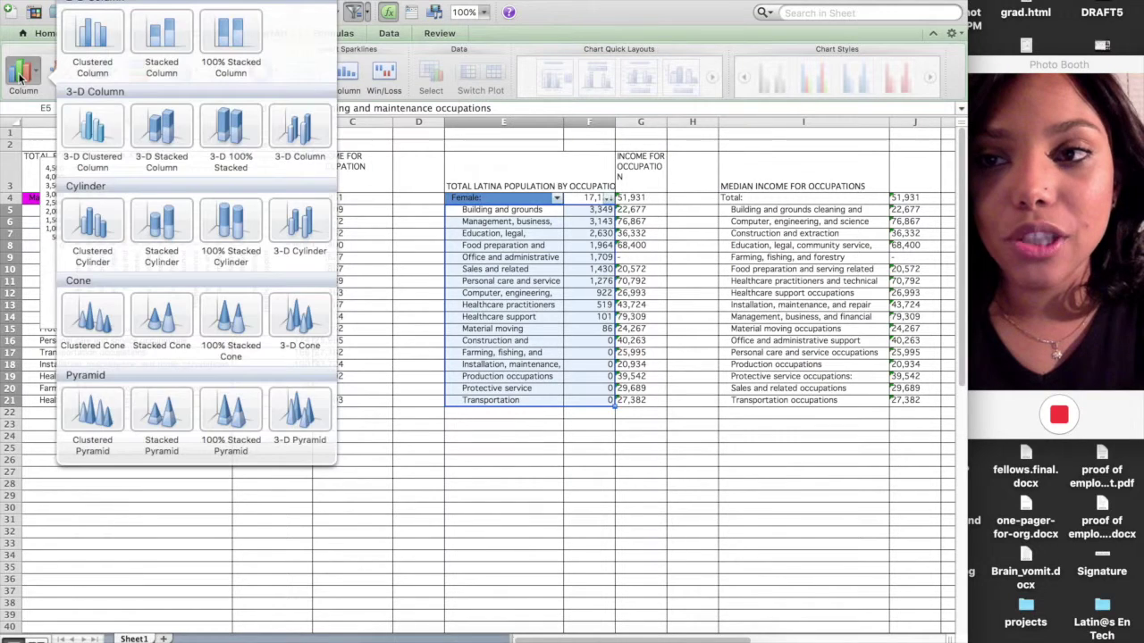
left_click(100, 36)
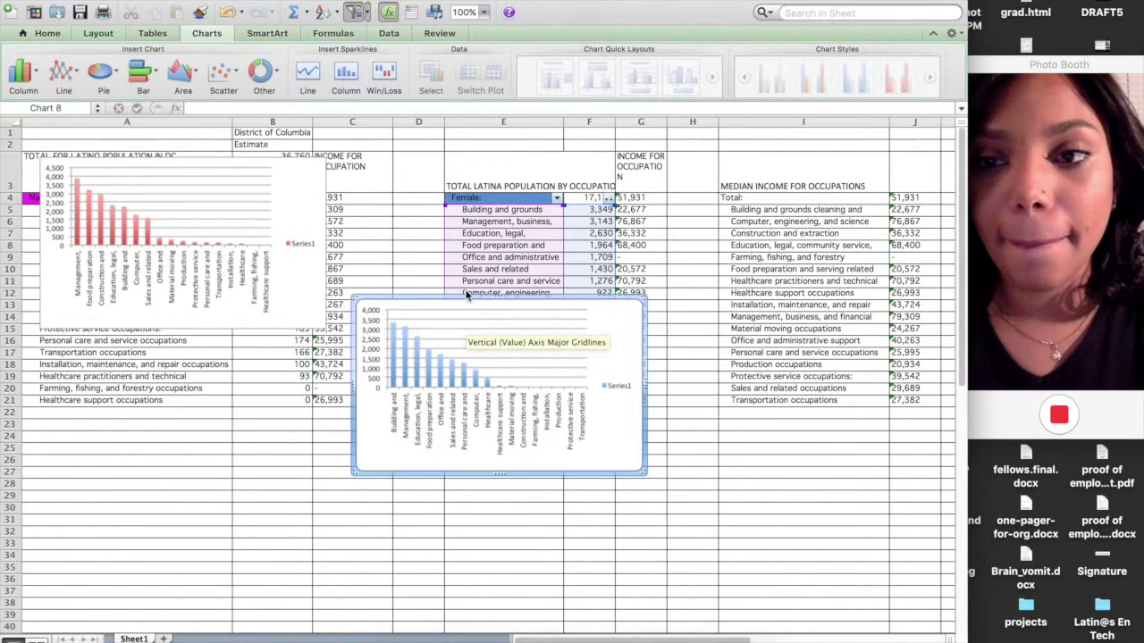
left_click_drag(467, 302, 519, 150)
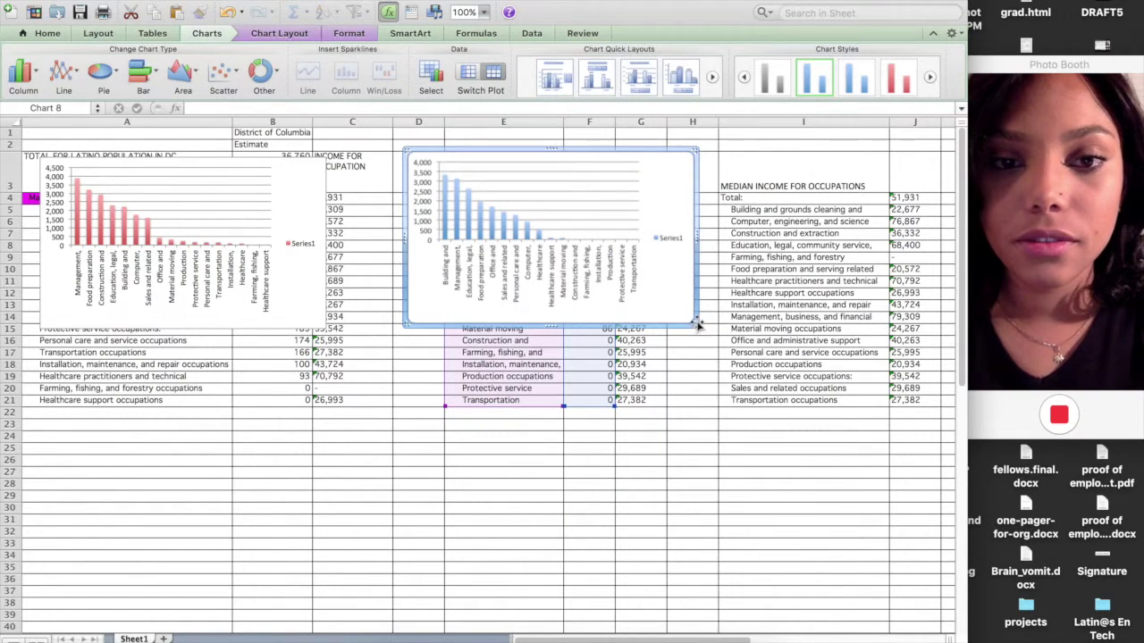
left_click_drag(688, 323, 298, 563)
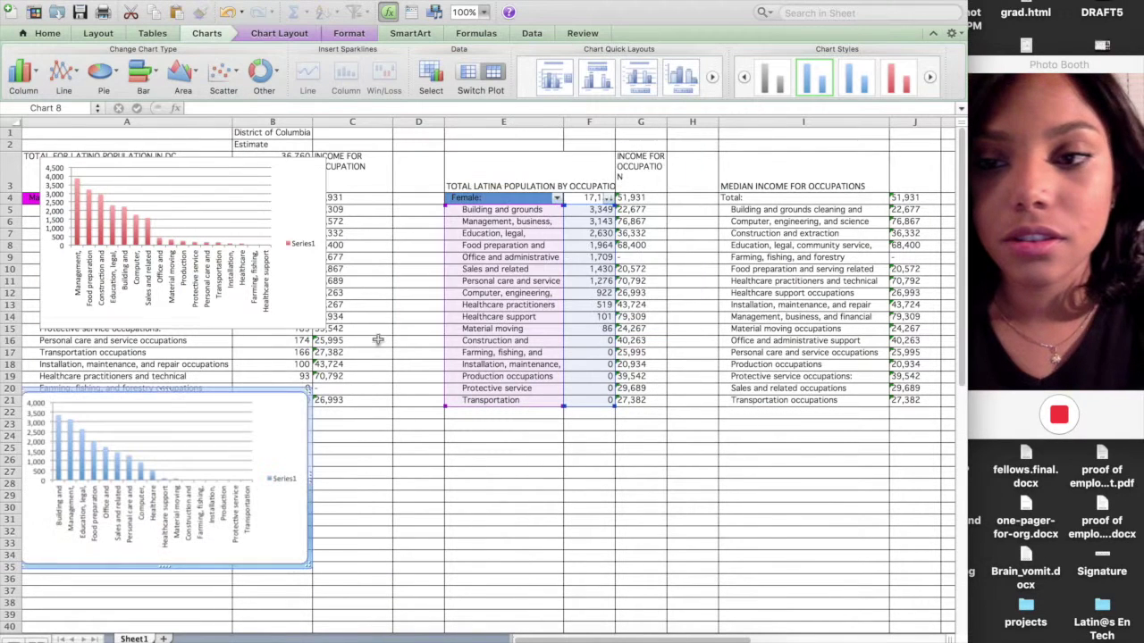
Widen the red and blue charts, keeping the red one at the sheet's top left
left_click(329, 322)
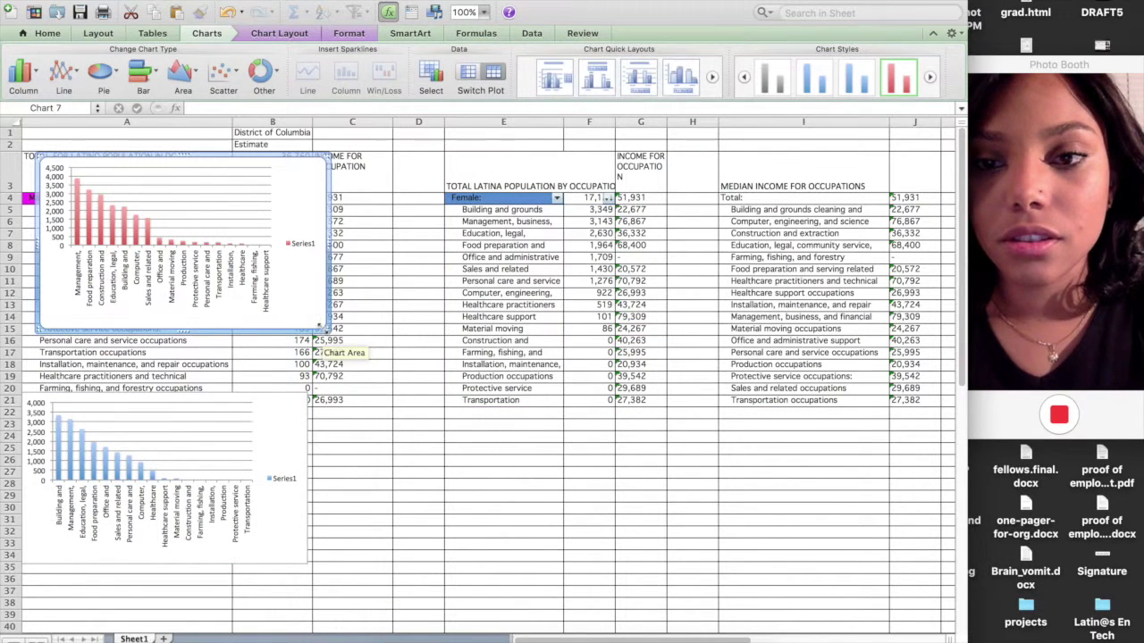
left_click_drag(681, 418, 811, 429)
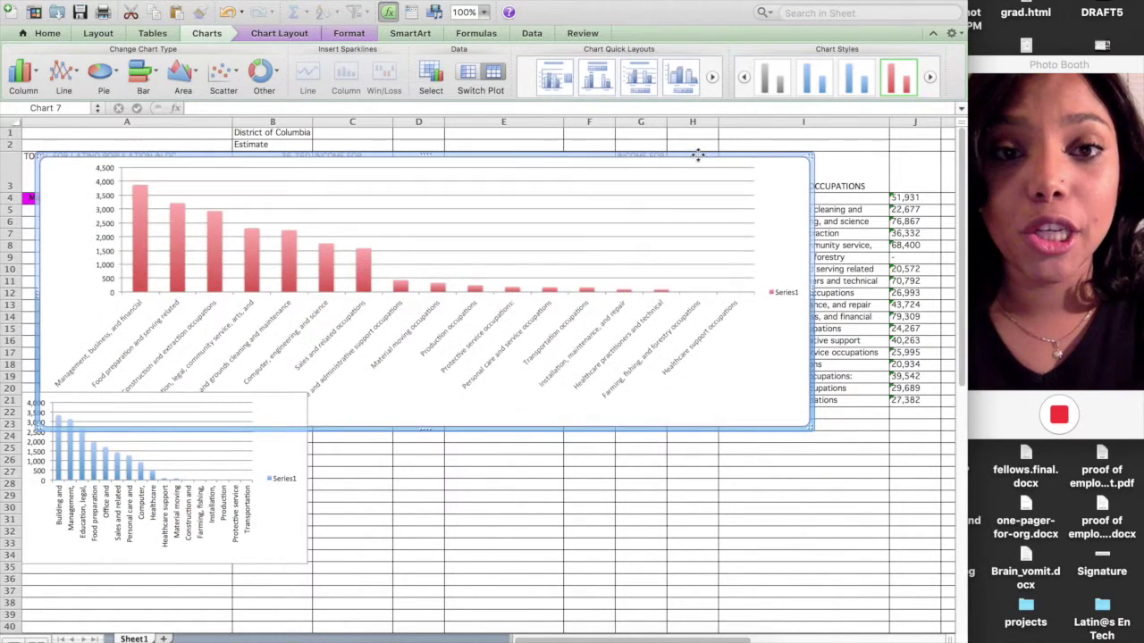
left_click_drag(697, 155, 687, 122)
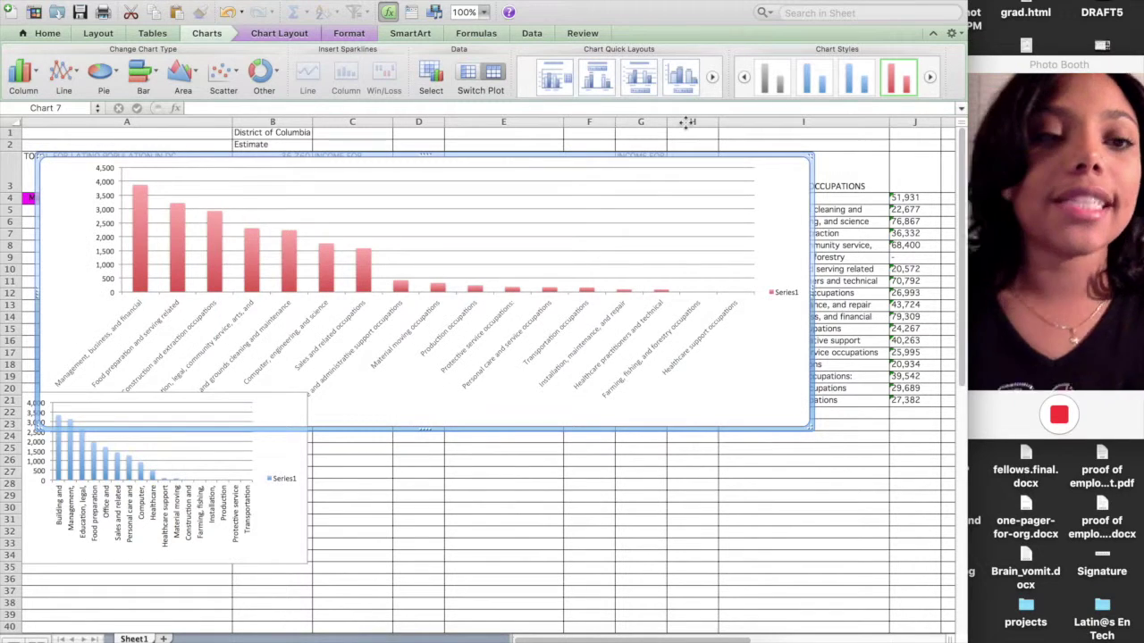
left_click(304, 516)
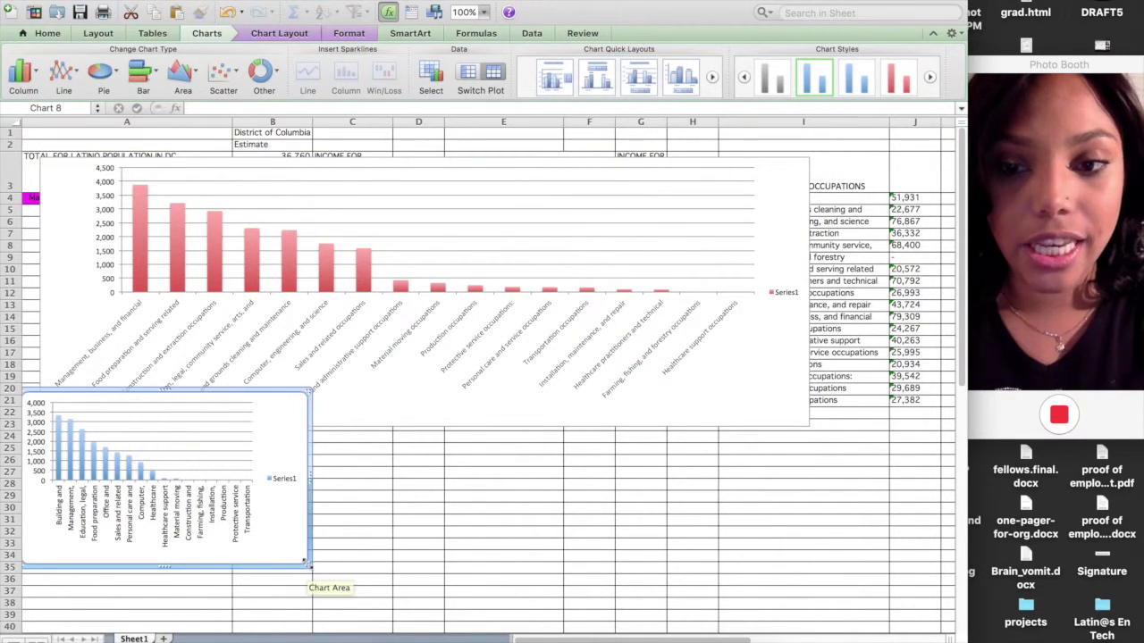
left_click_drag(305, 564, 818, 581)
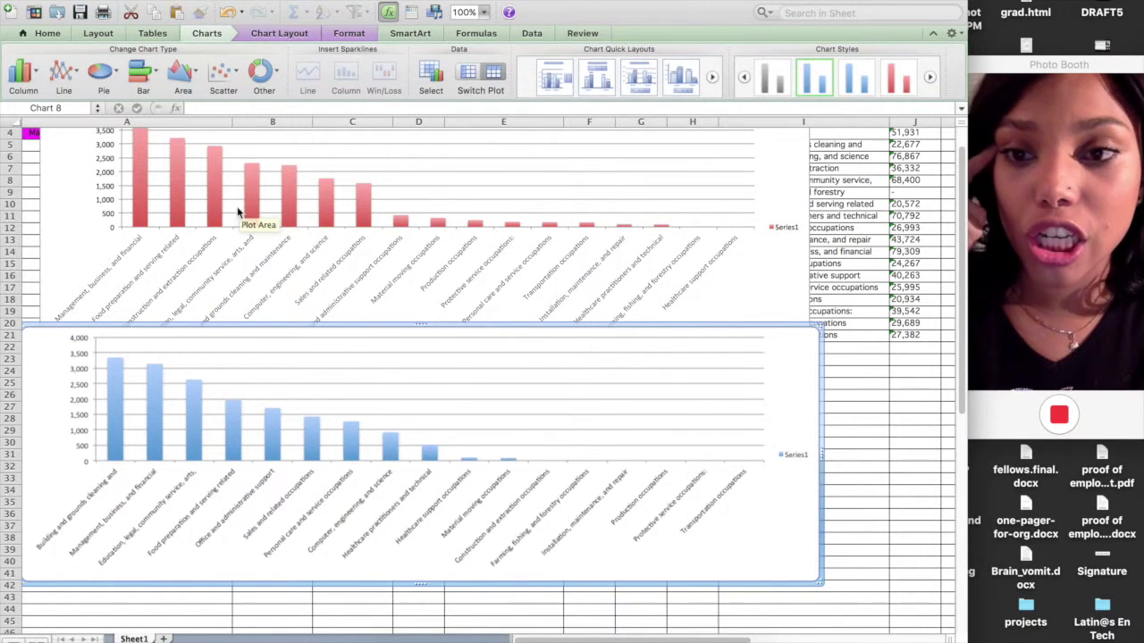
Point out the red male and blue female charts, then bring Photo Booth to the front
left_click(217, 288)
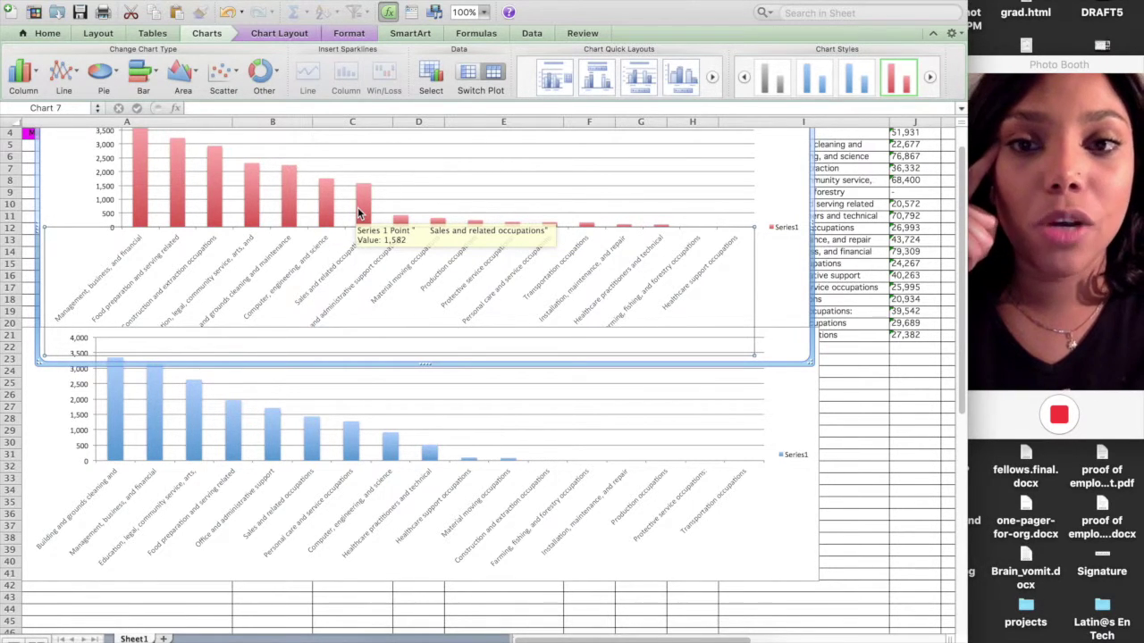
left_click(371, 420)
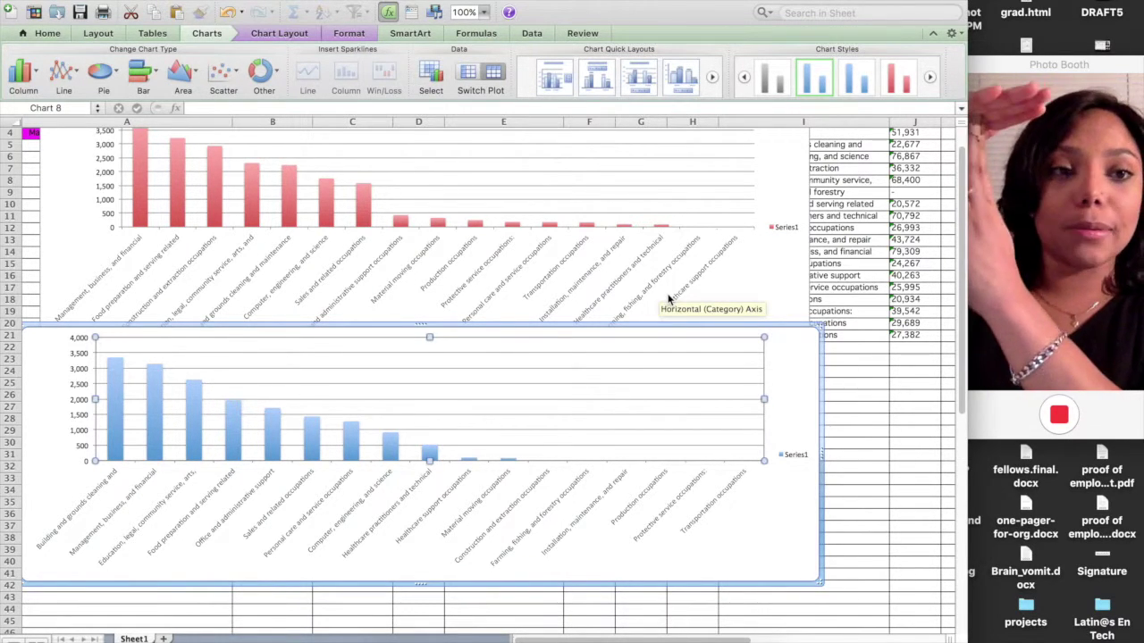
scroll(670, 304, "up", 3)
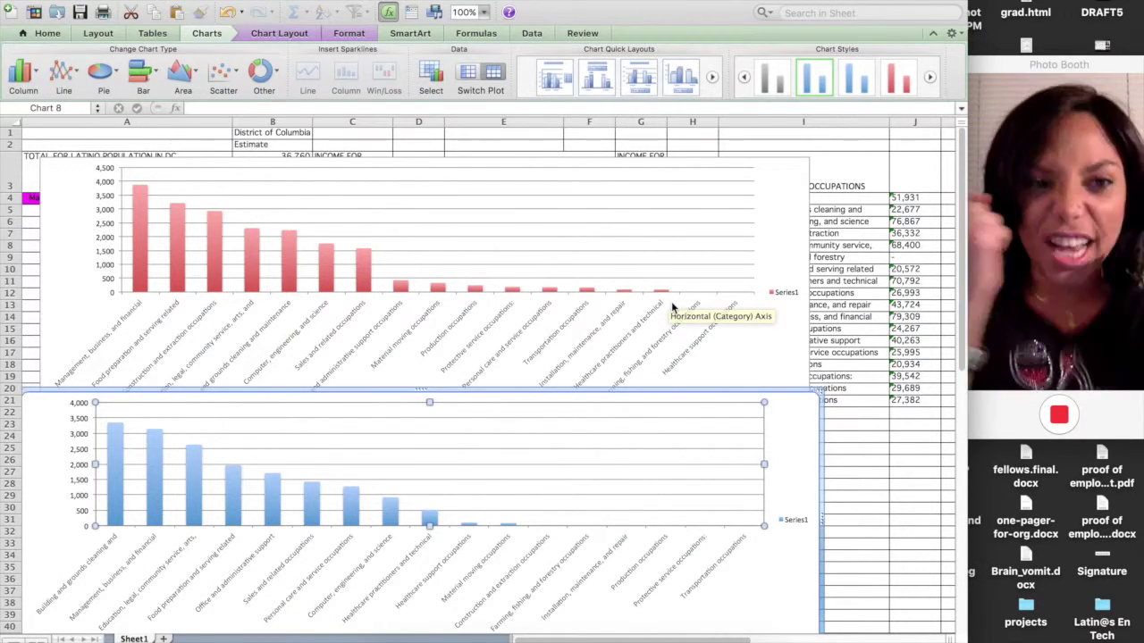
left_click(1085, 252)
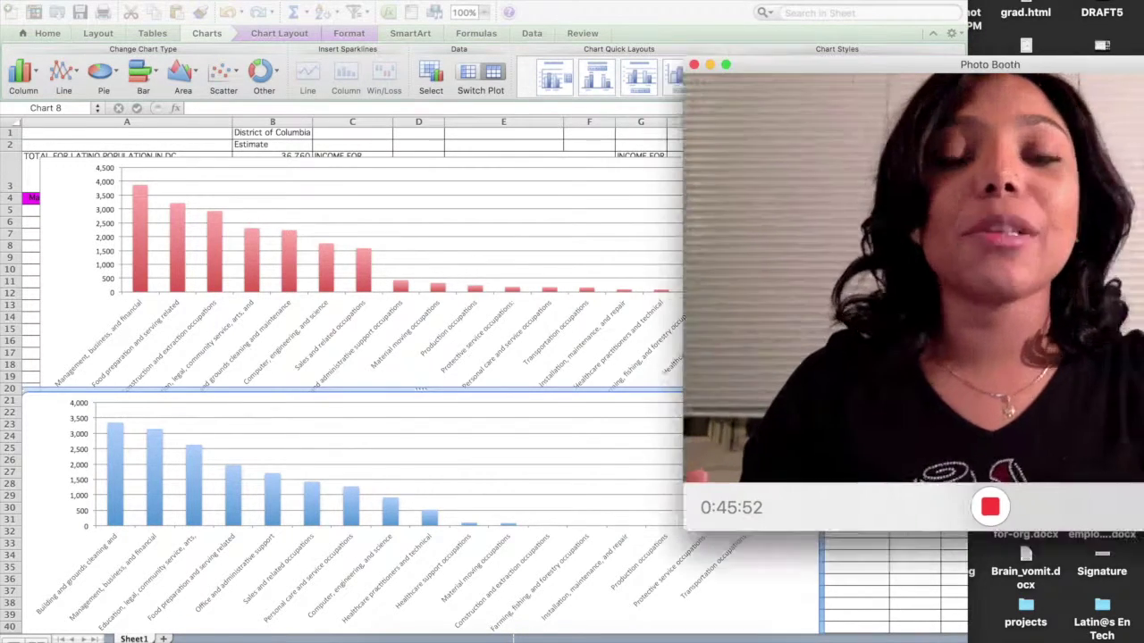